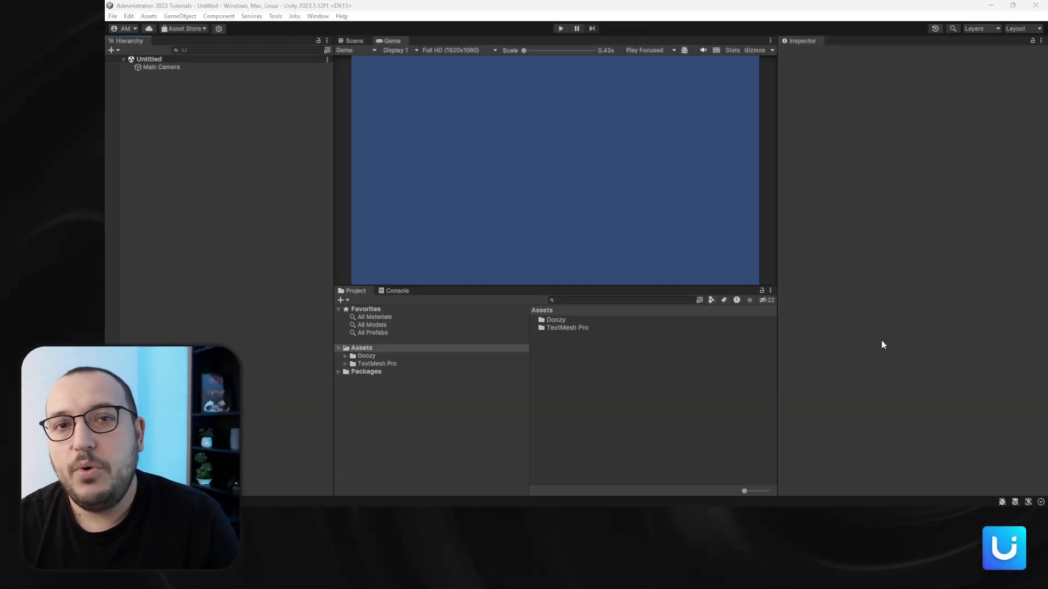
- Add a Doozy UIMenu Flex Button from the Button Basic components to the scene
right_click(201, 198)
mouse_move(263, 410)
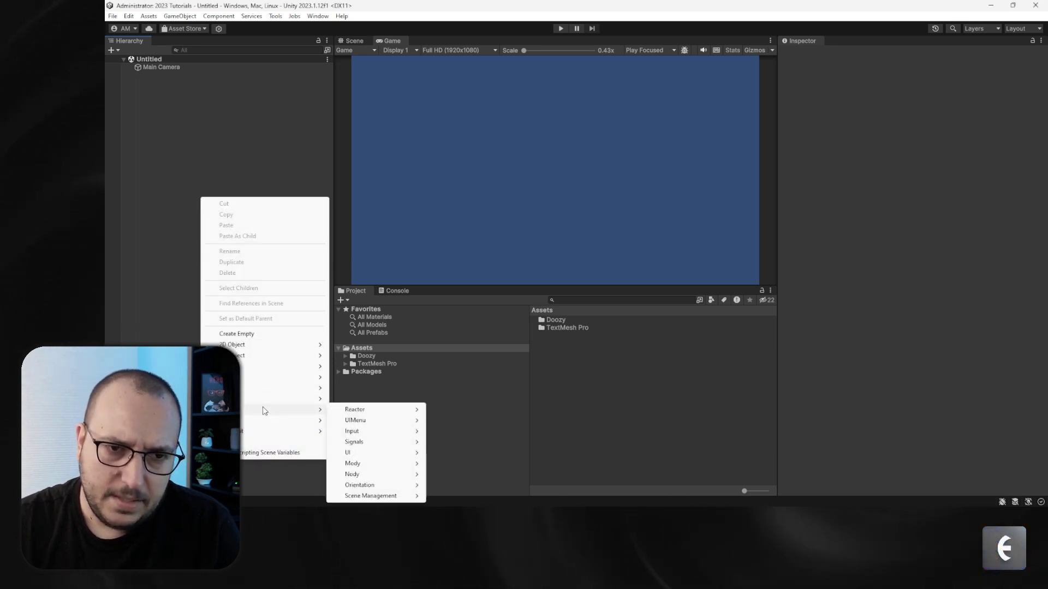
mouse_move(356, 420)
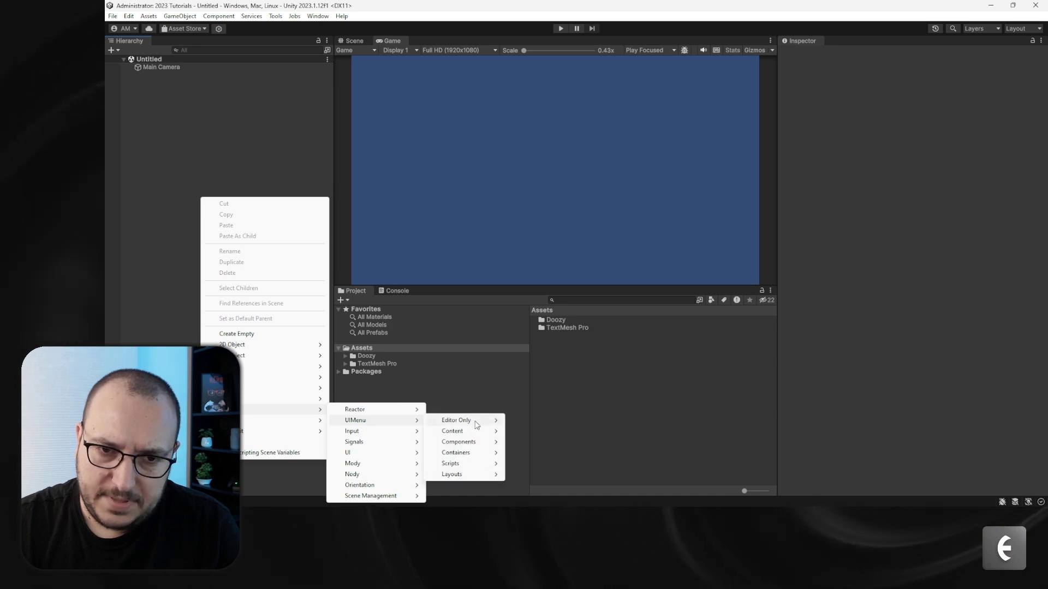
mouse_move(472, 441)
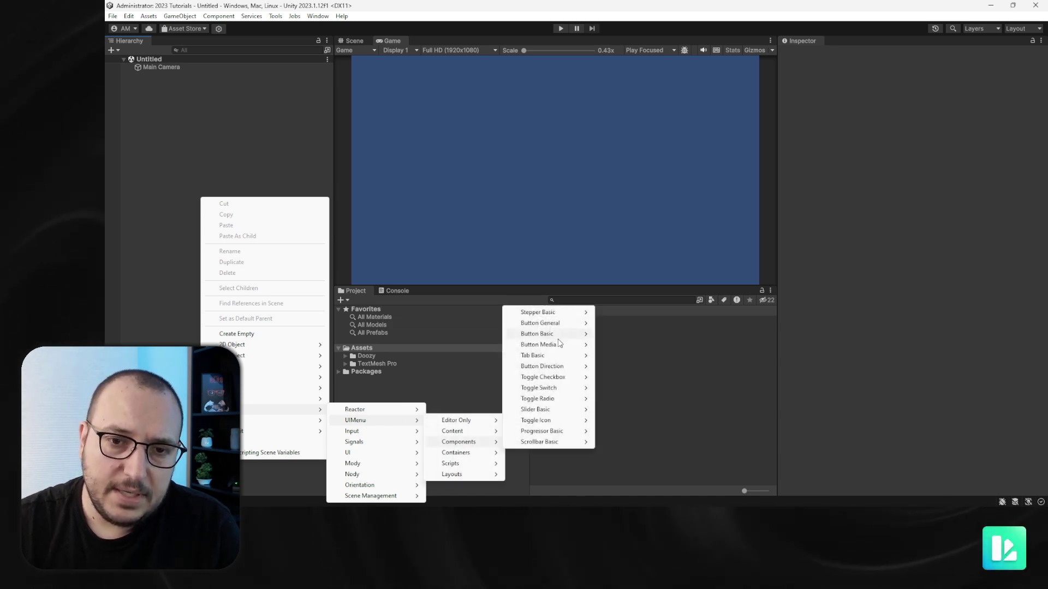
mouse_move(558, 335)
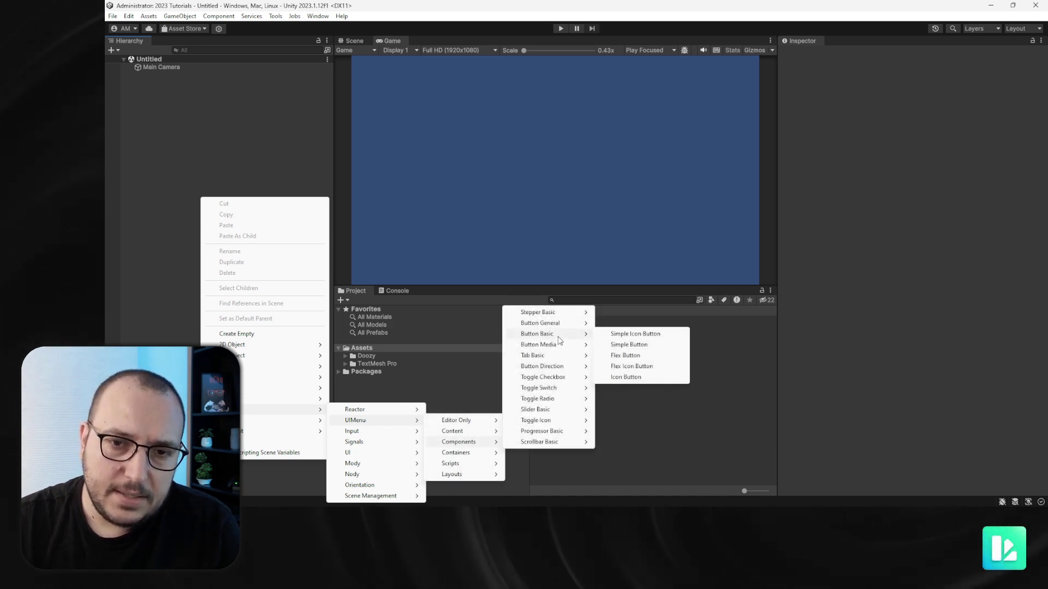
click(642, 356)
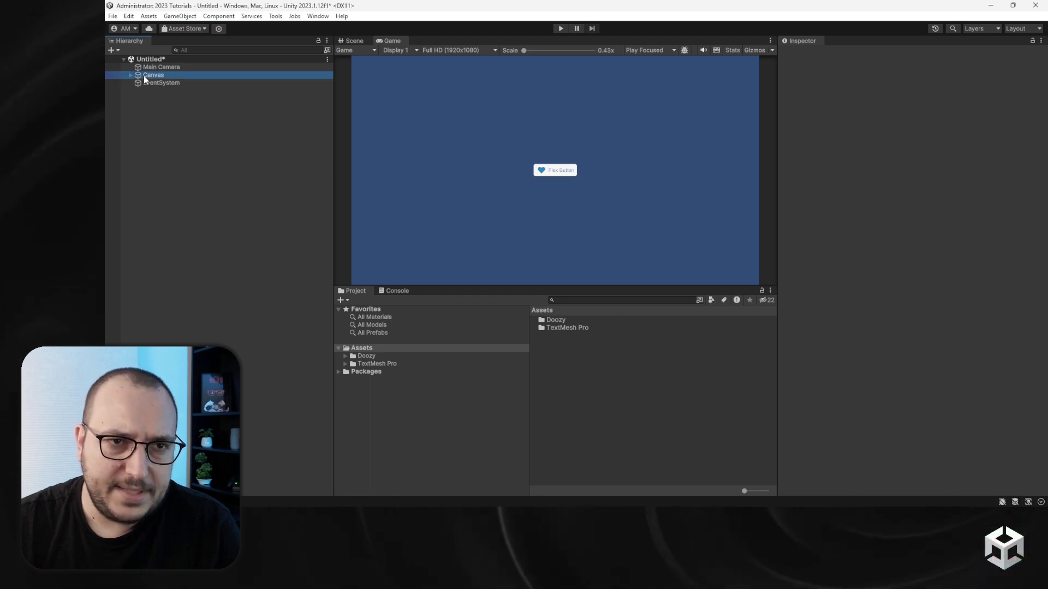
- Expand the Canvas and replace the EventSystem's Standalone Input Module with InputSystemUIInputModule
click(131, 76)
click(130, 76)
click(158, 91)
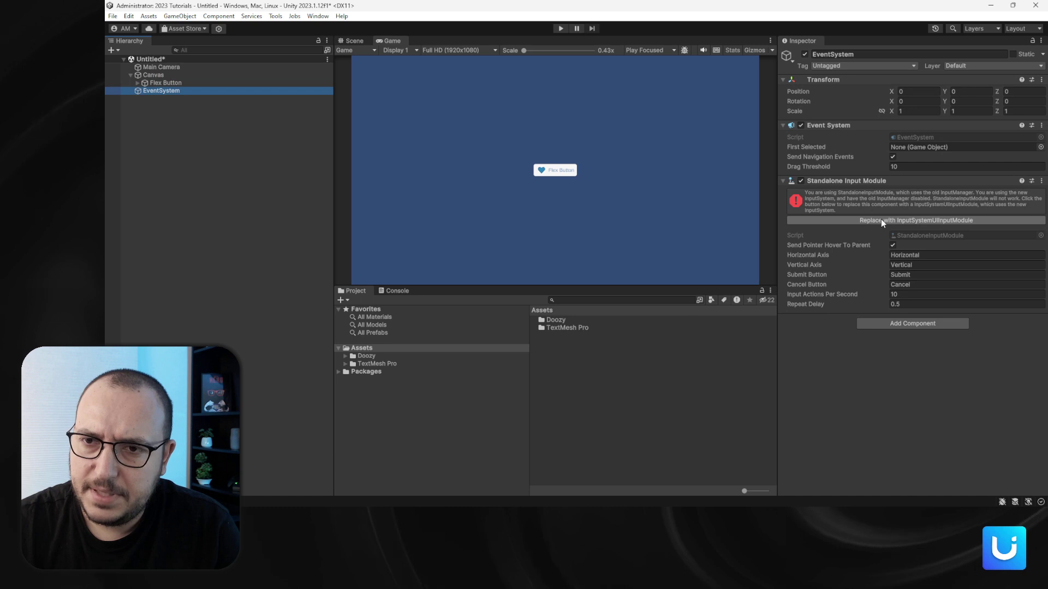
click(880, 221)
- Select the Flex Button, expand its children, and set the Game view resolution to 500x500
click(157, 75)
click(161, 83)
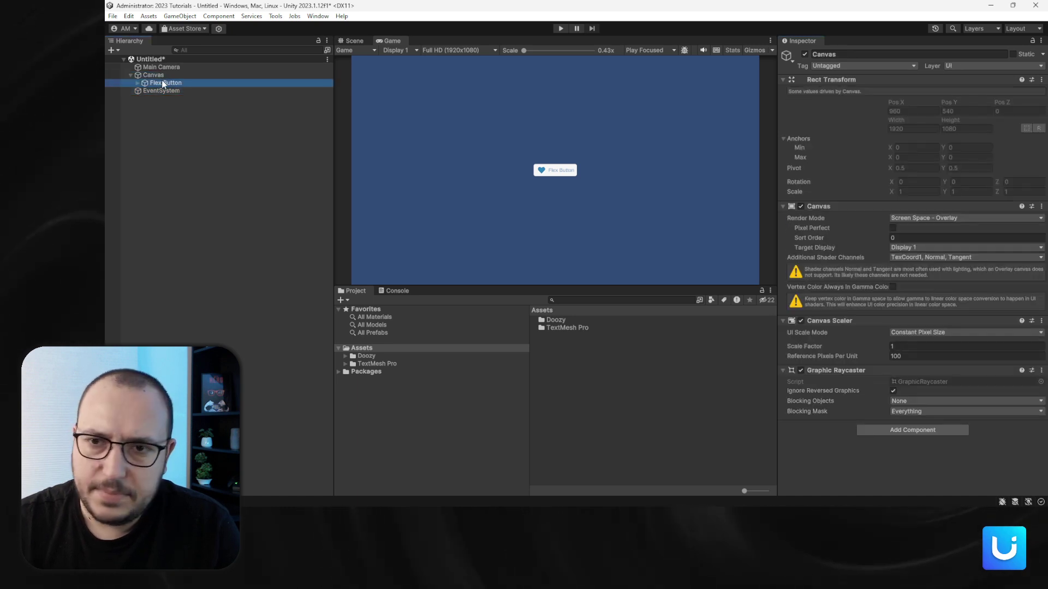
click(137, 84)
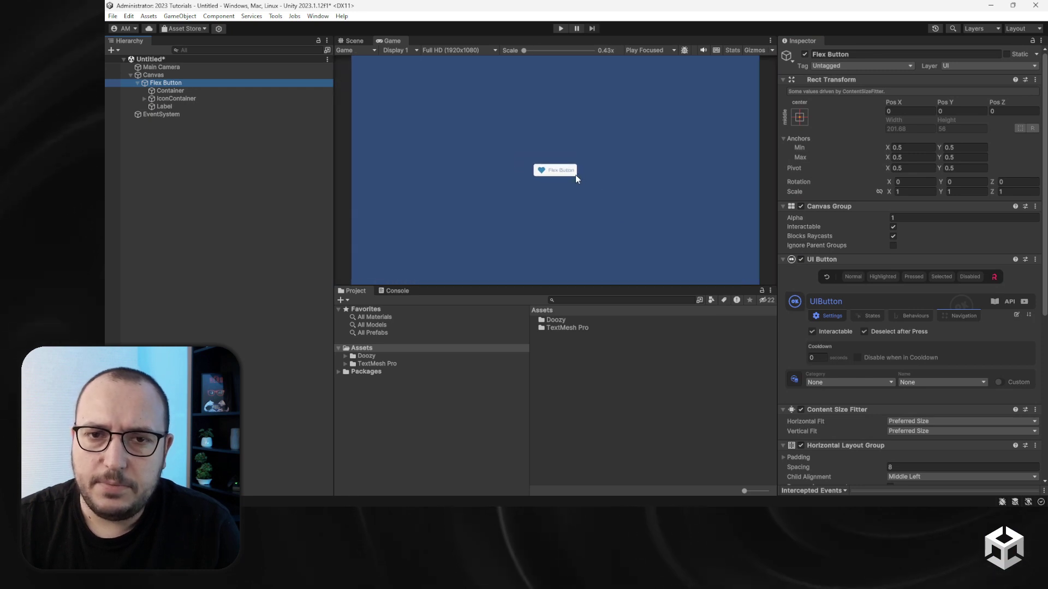
click(441, 51)
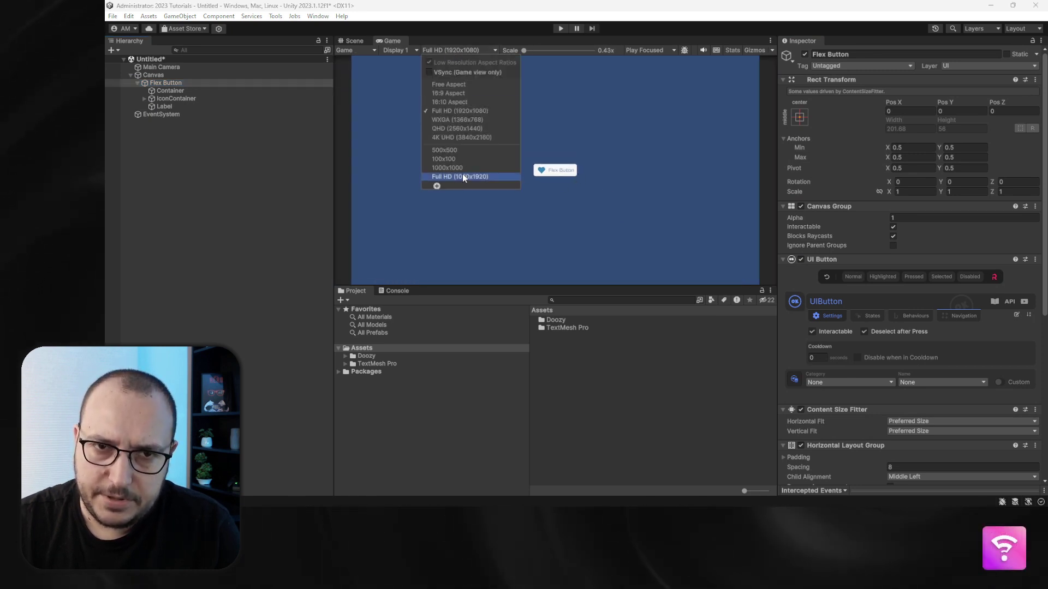
click(458, 167)
click(439, 50)
click(468, 152)
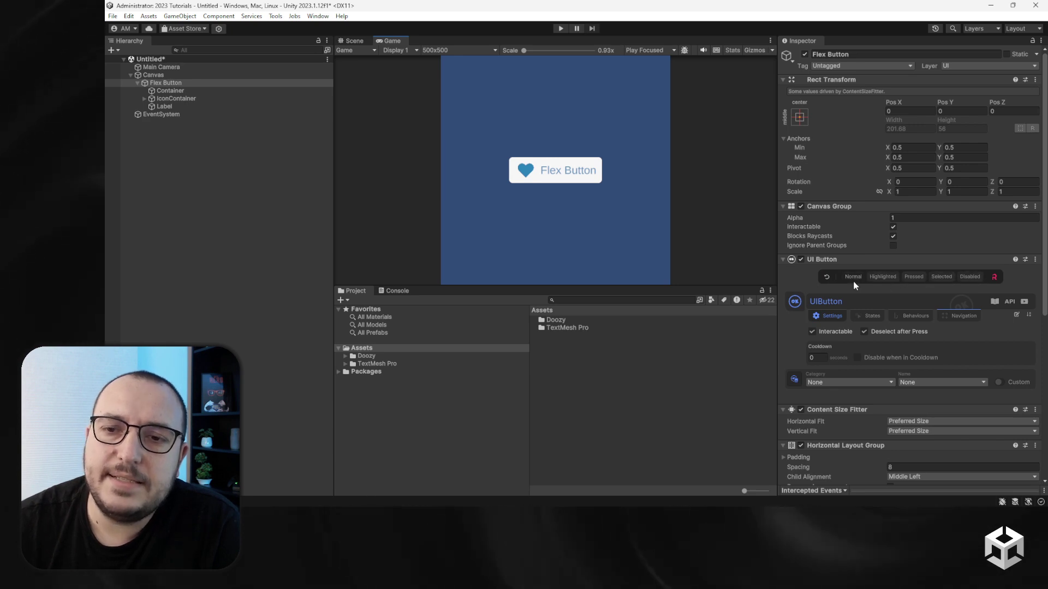
- Preview the Flex Button's Highlighted, Pressed, Selected and Disabled states in the editor
click(876, 277)
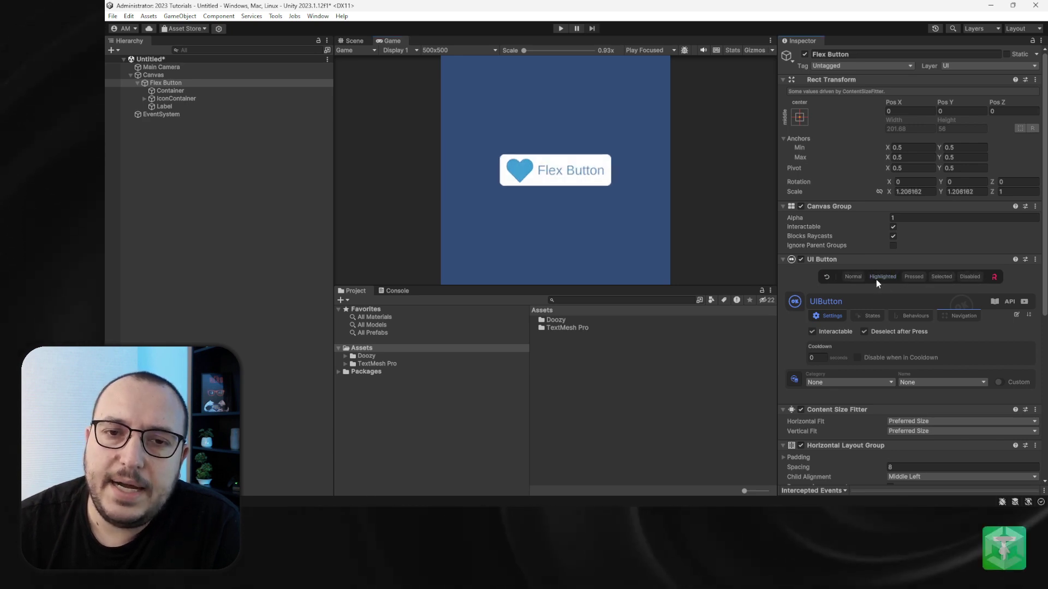
click(915, 277)
click(941, 277)
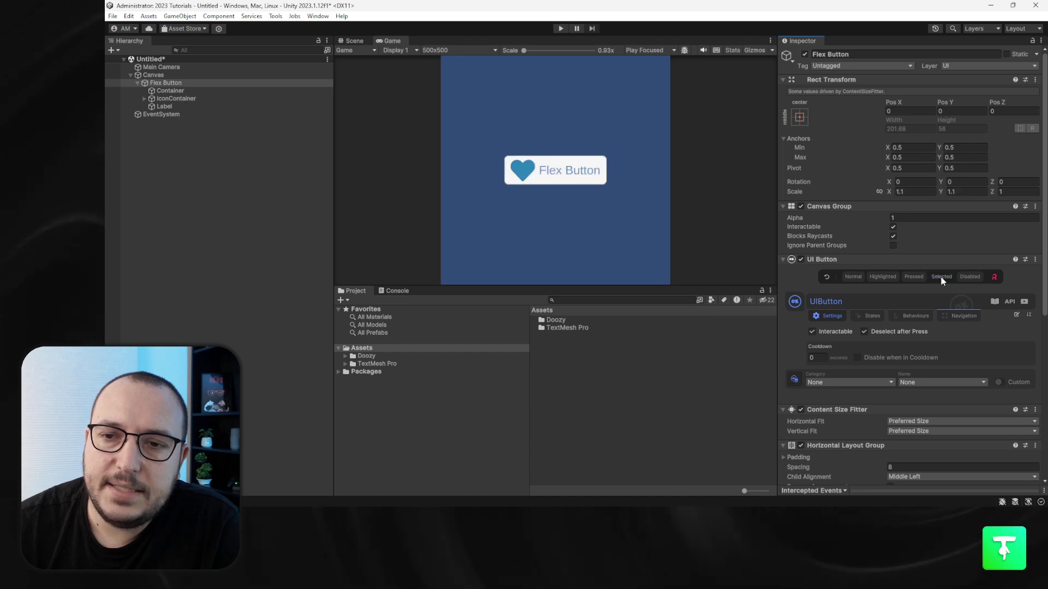
click(968, 277)
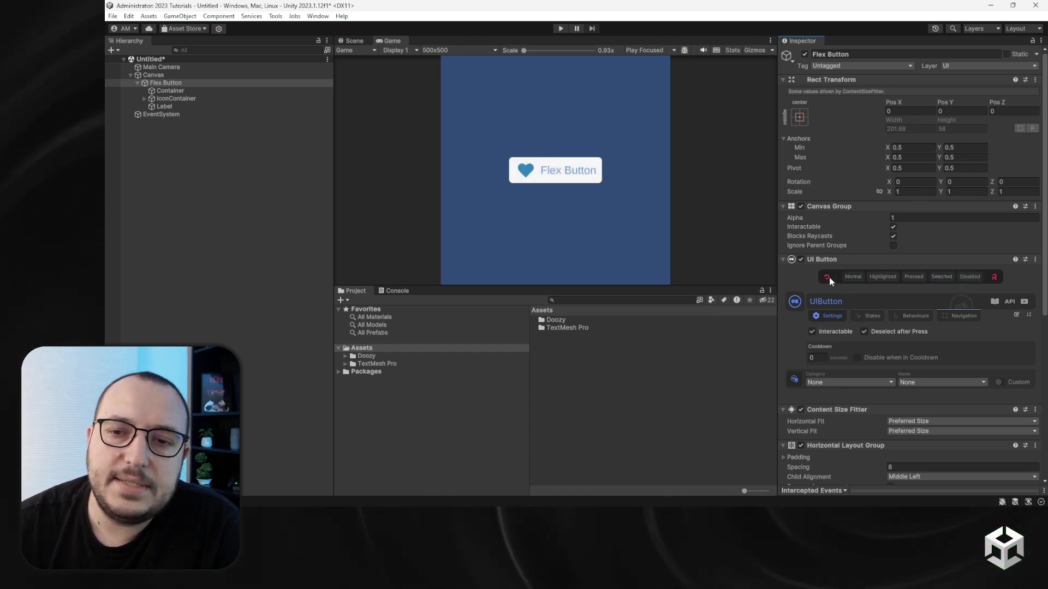
- Enter Play mode and test pressing the Flex Button, including with Deselect after Press turned off
click(558, 28)
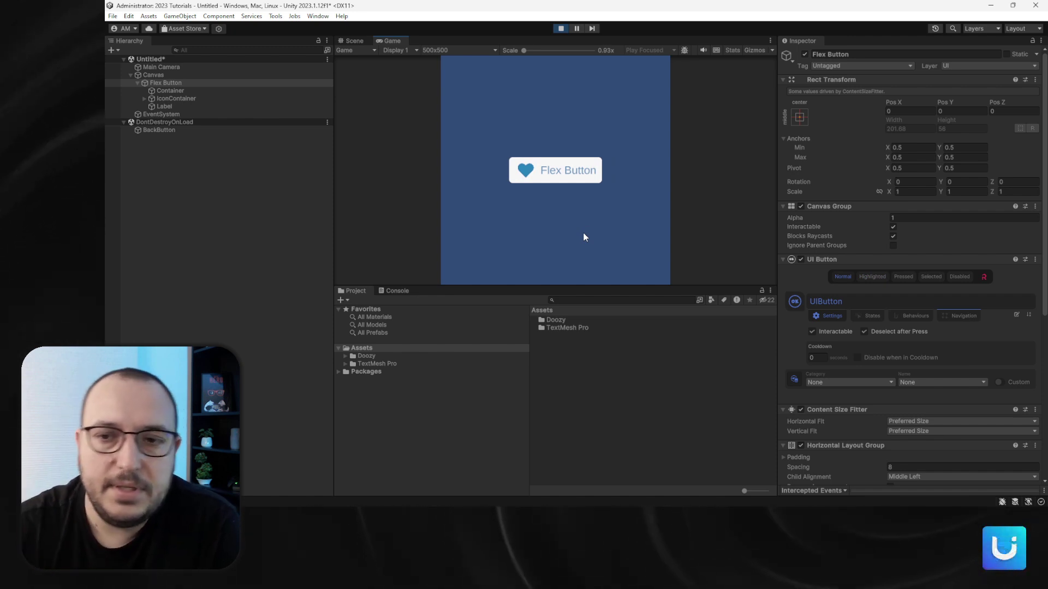
click(576, 176)
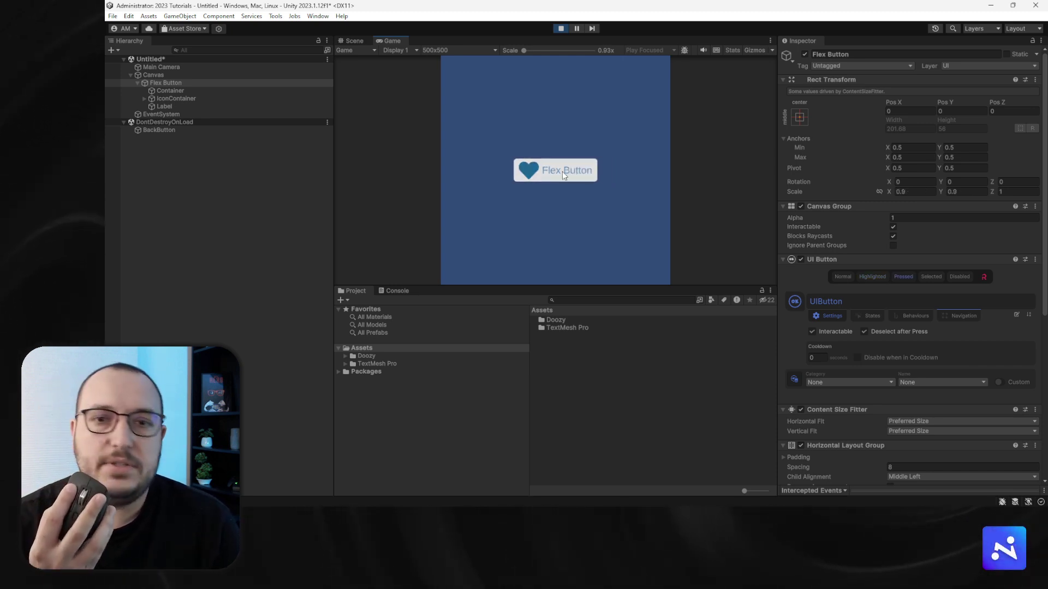
click(562, 171)
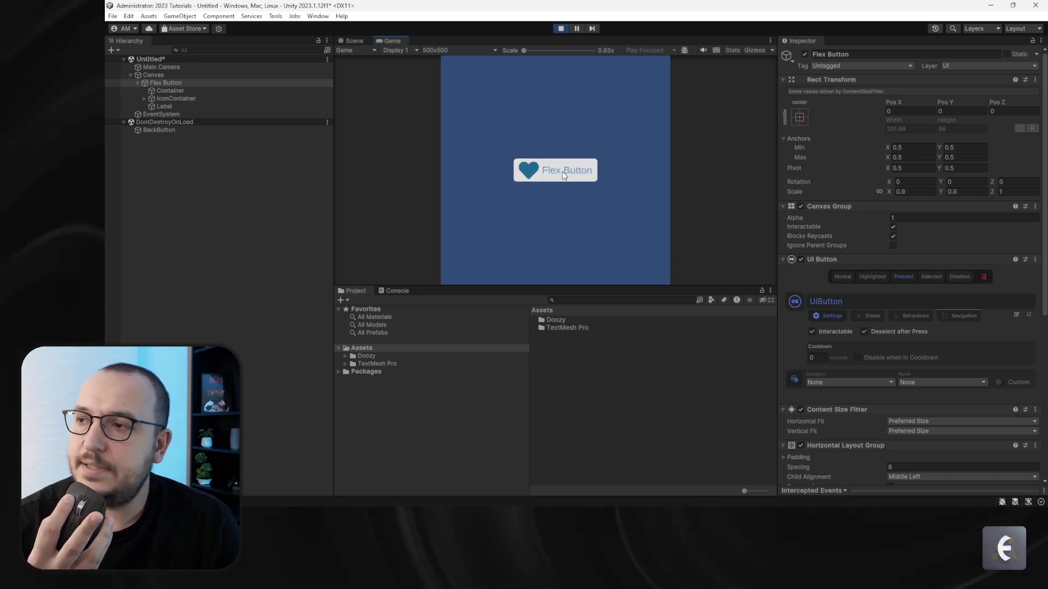
click(563, 171)
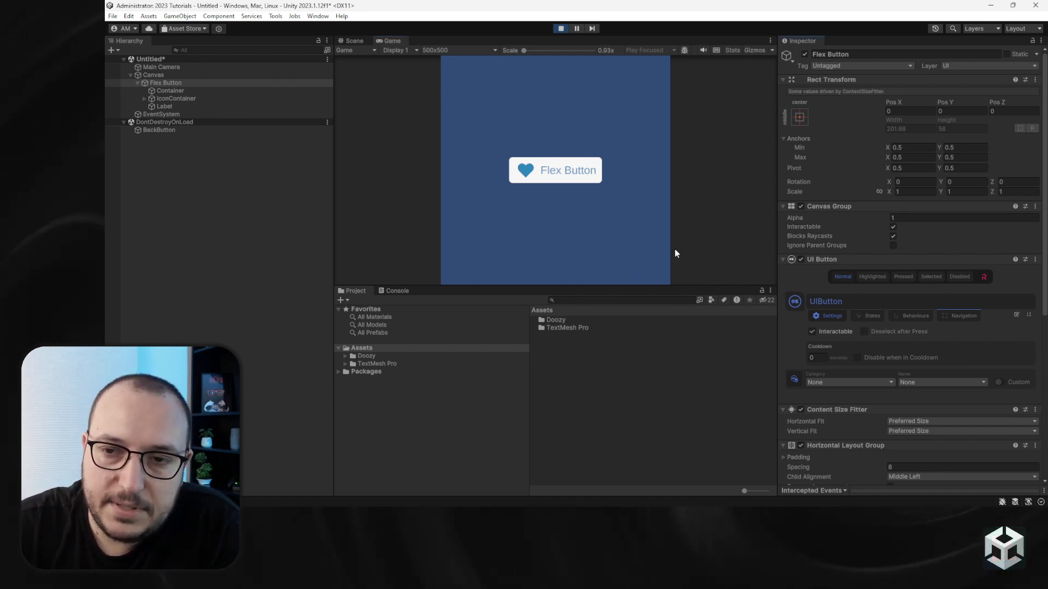
click(564, 174)
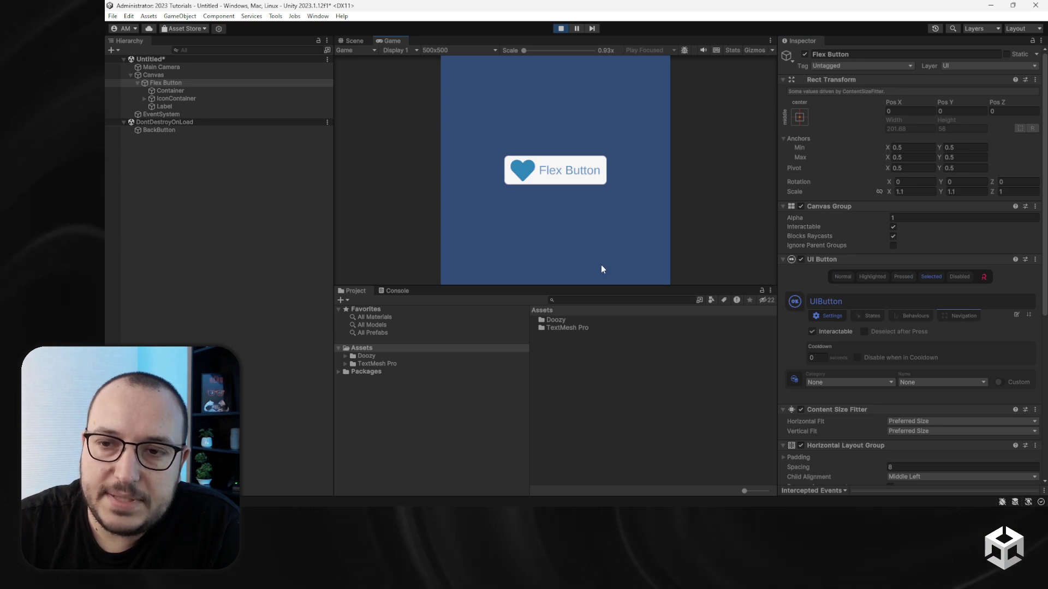
- Test the Flex Button's Disabled state by turning Interactable off and on again, and exit Play mode
click(812, 331)
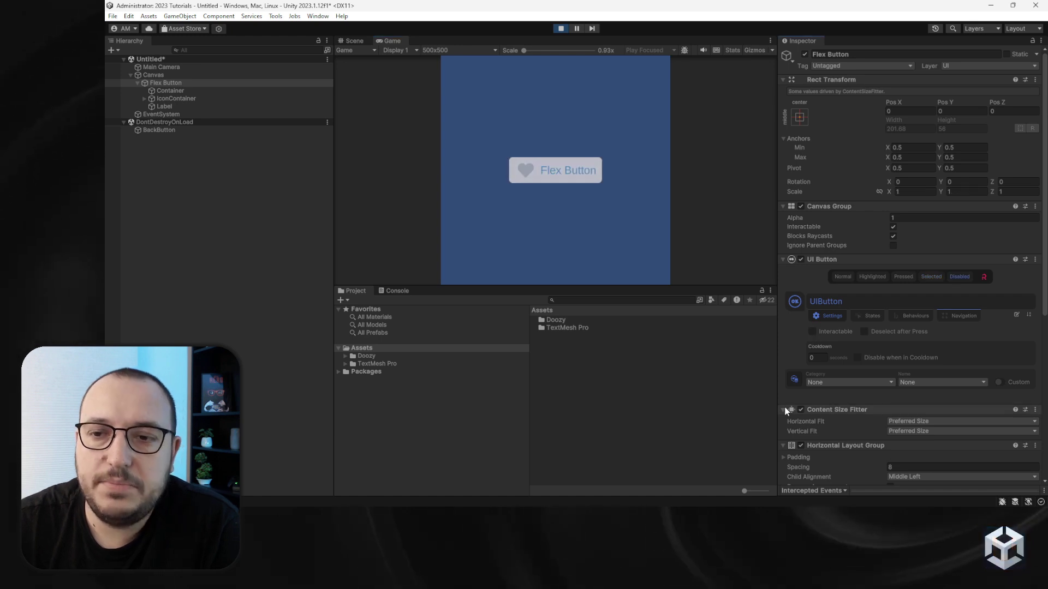
click(812, 331)
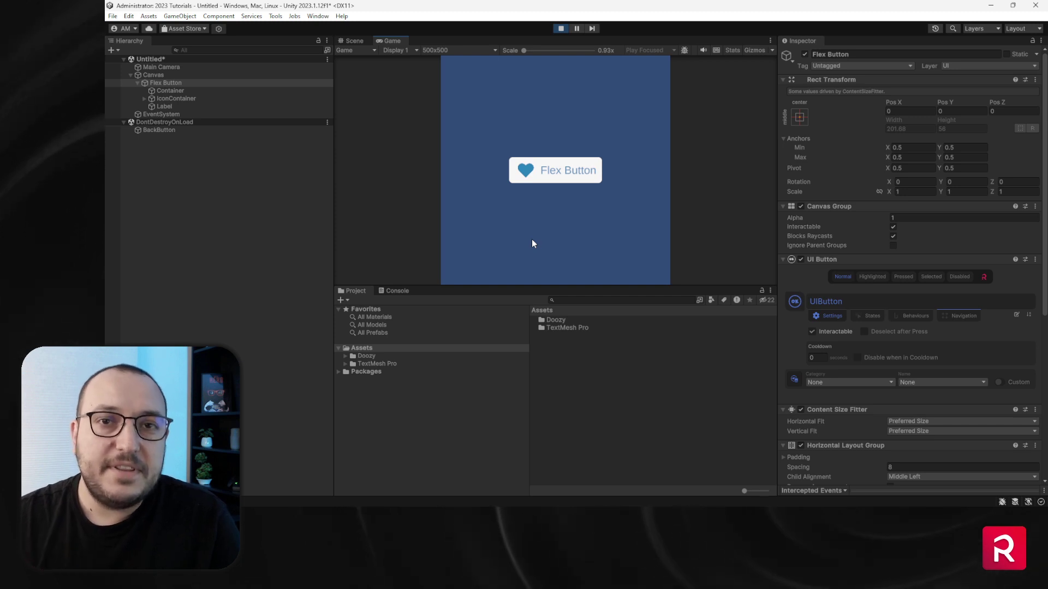
click(562, 29)
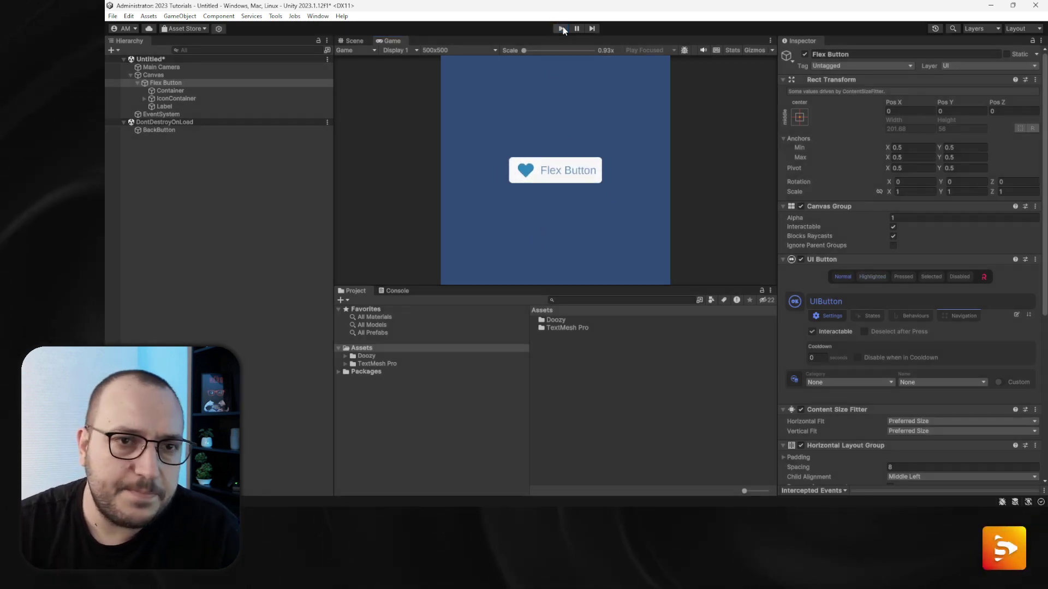
- Review the Enter Play Mode options in the project's Editor settings and close the settings window
right_click(155, 75)
click(143, 75)
click(129, 15)
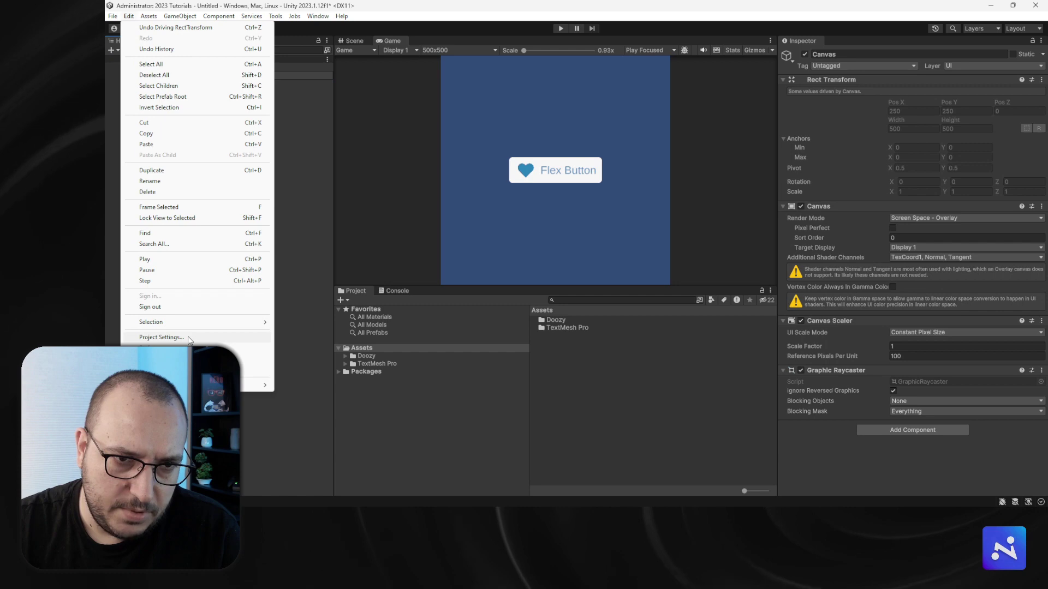
click(162, 337)
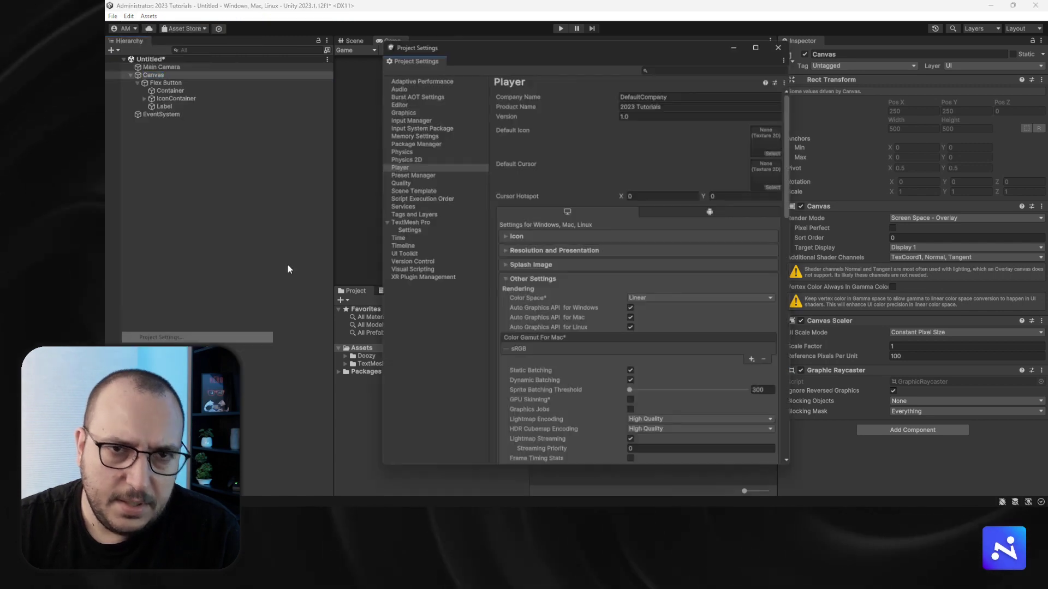
click(423, 112)
click(425, 105)
scroll(629, 375, down, 3)
scroll(629, 379, down, 3)
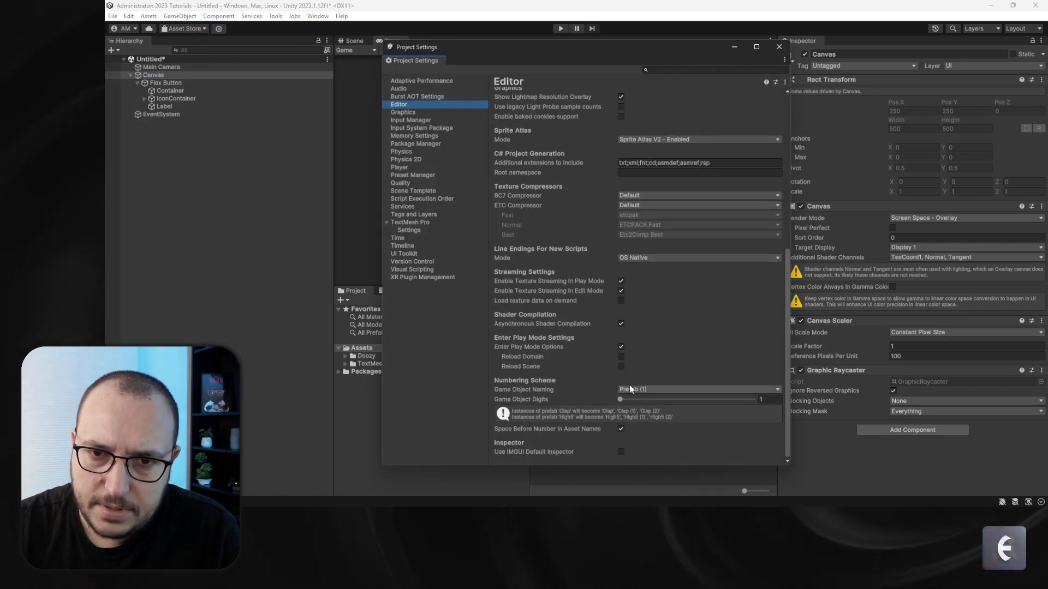
click(779, 46)
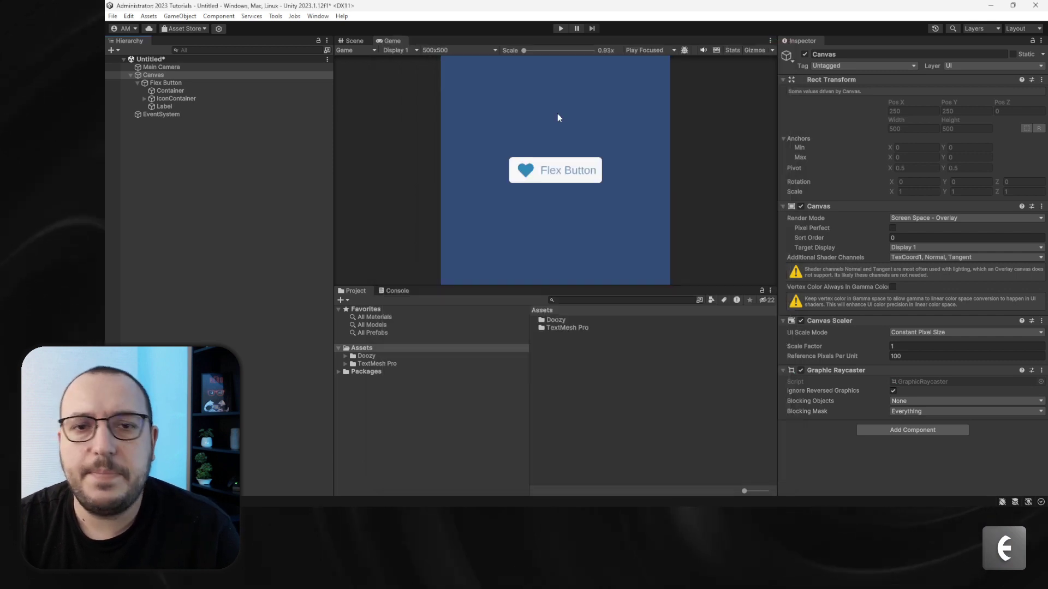
- Add a UI Image as a child of the Canvas, keeping its default name
right_click(164, 75)
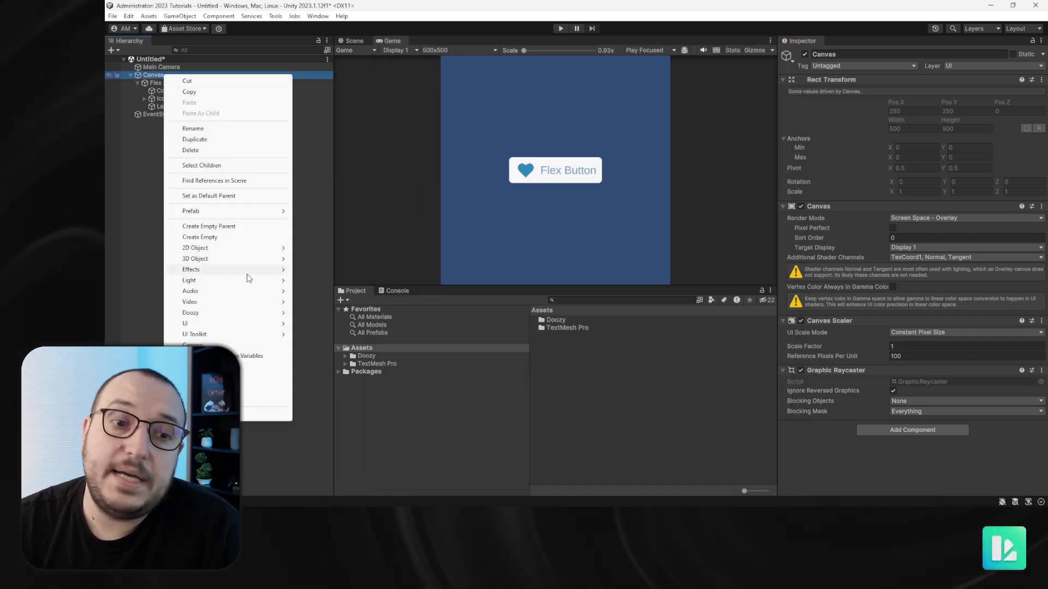
mouse_move(235, 330)
click(316, 338)
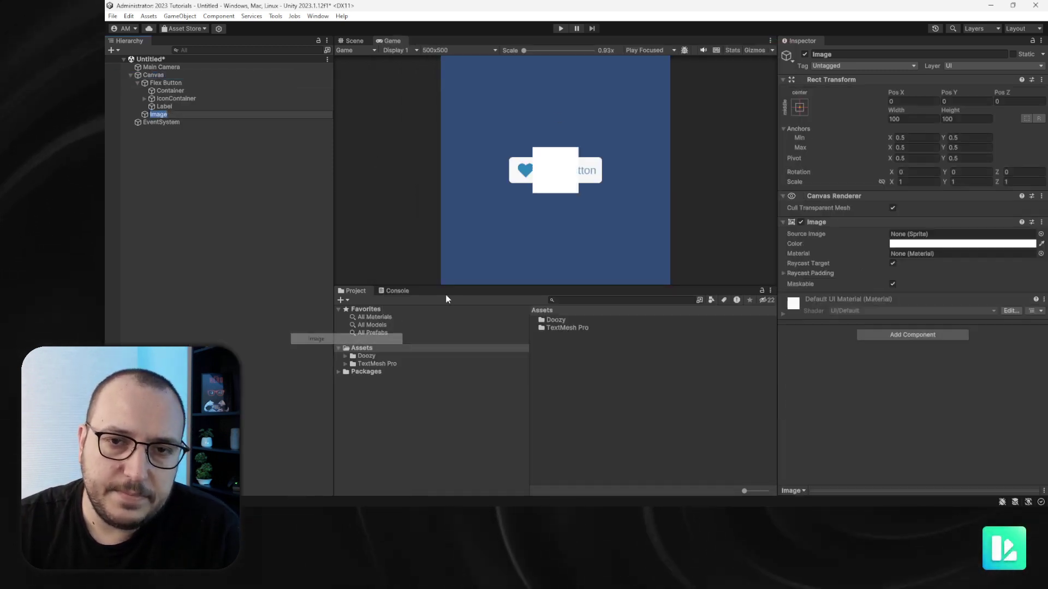
text(w)
key(Escape)
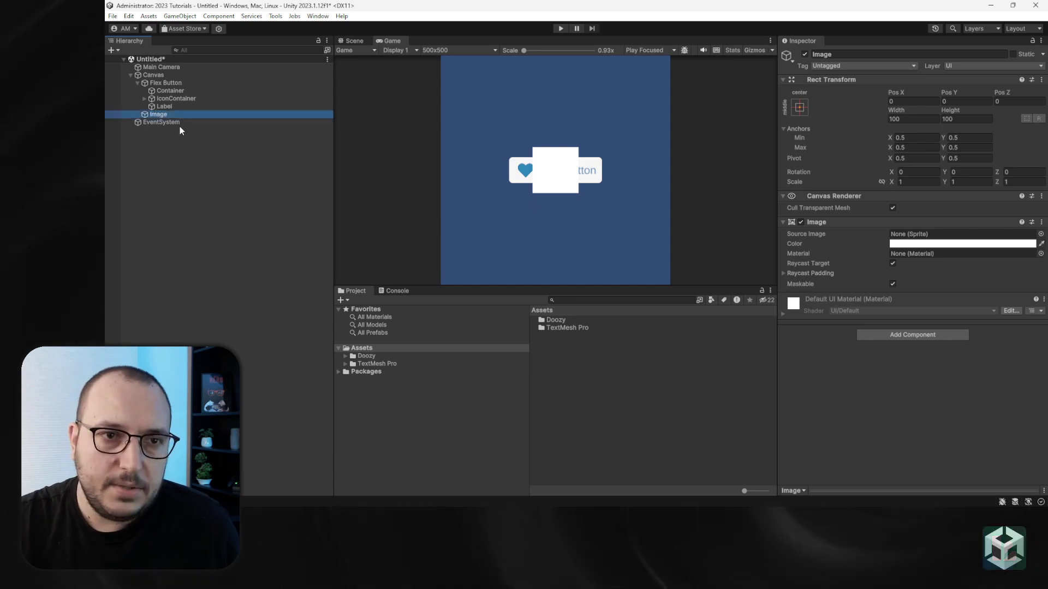
click(163, 123)
click(158, 114)
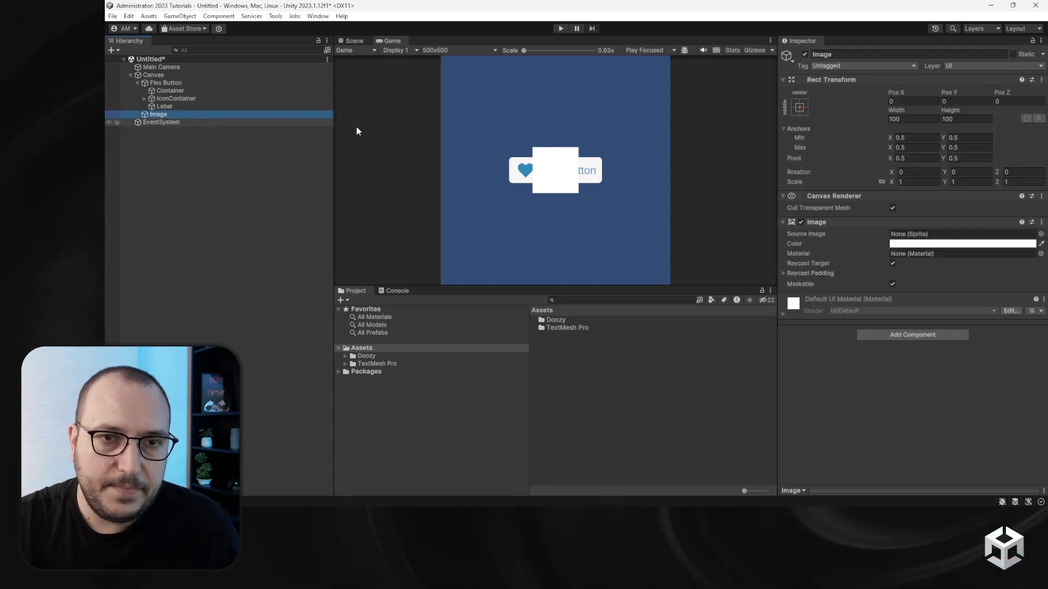
- Move the Image straight up above the Flex Button in the Scene view, to a Pos Y of about 145
click(366, 41)
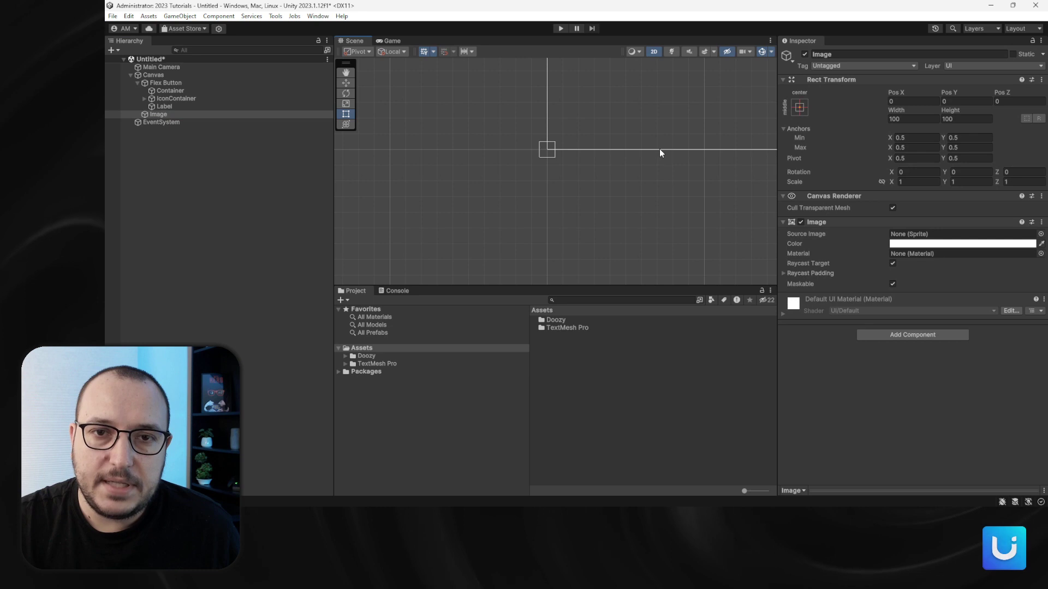
key(f)
scroll(600, 156, down, 4)
drag(551, 140, 536, 49)
key(w)
middle_drag(554, 120, 556, 141)
scroll(555, 141, up, 1)
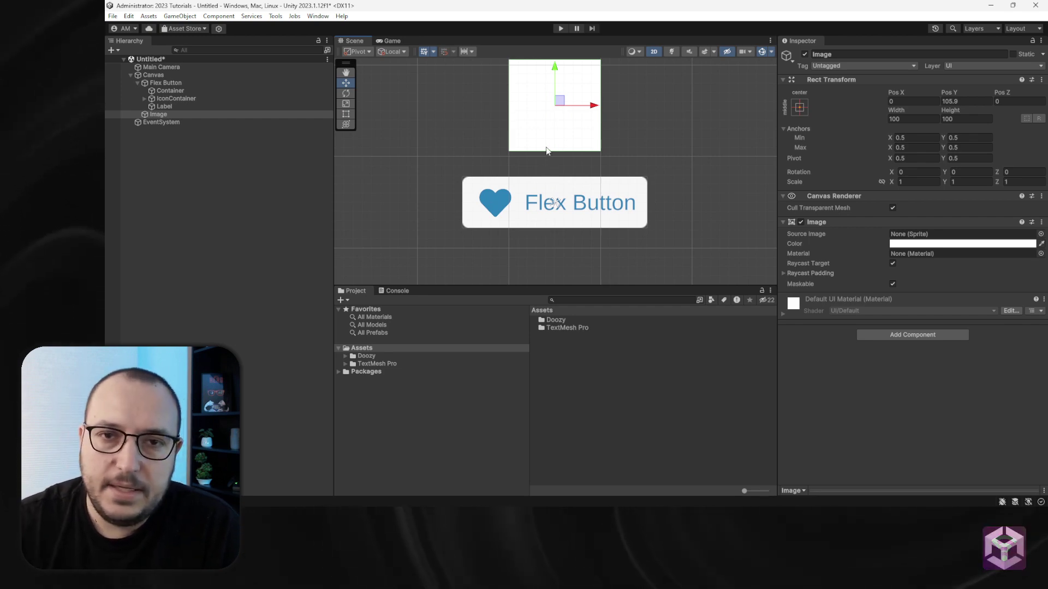
scroll(546, 152, down, 2)
middle_drag(546, 152, 567, 213)
drag(564, 153, 564, 139)
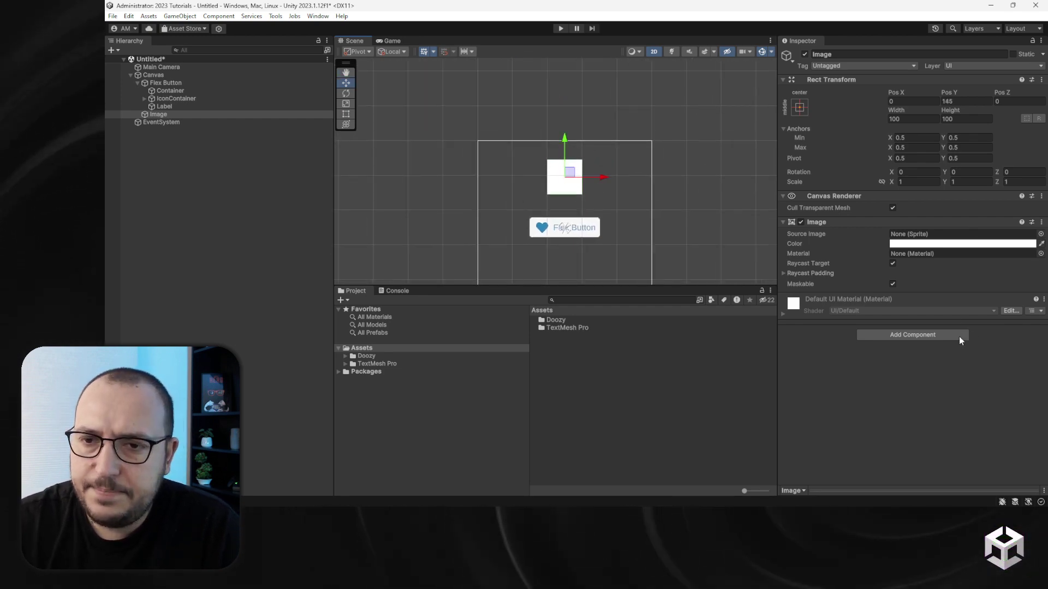
- Add a UISelectable Color Animator component to the Image
click(922, 335)
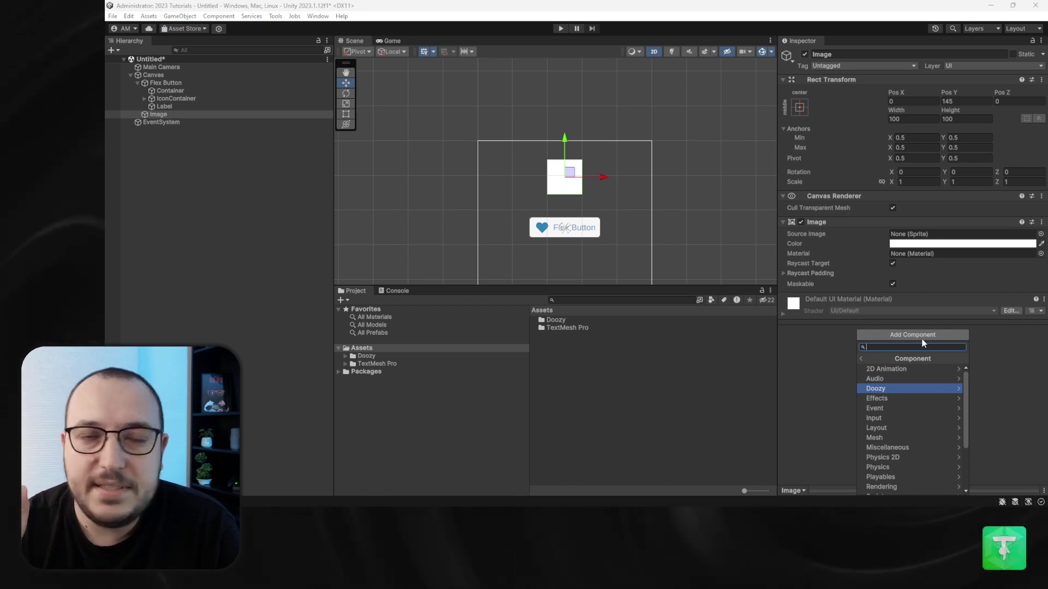
text(UISelec)
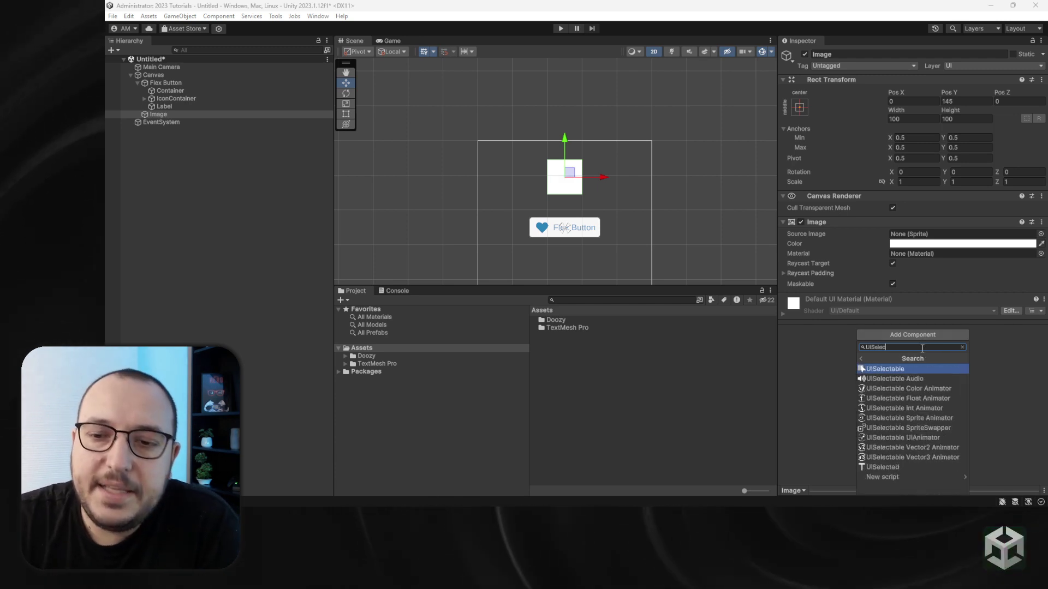
click(928, 387)
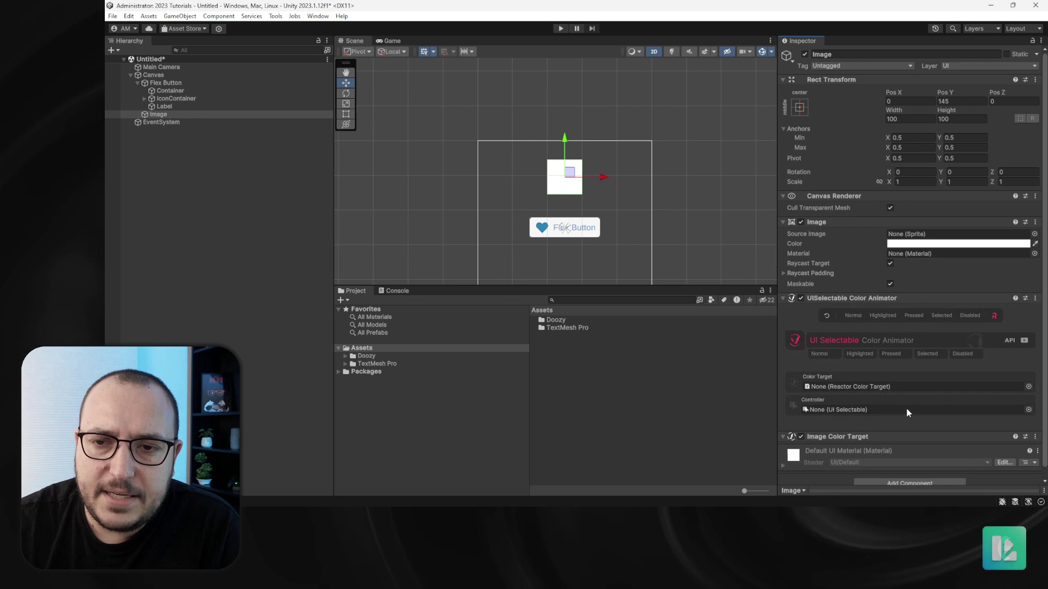
- Try a light red tint (FF7070) on the Image's color and reset the Image to its start color
scroll(548, 201, up, 5)
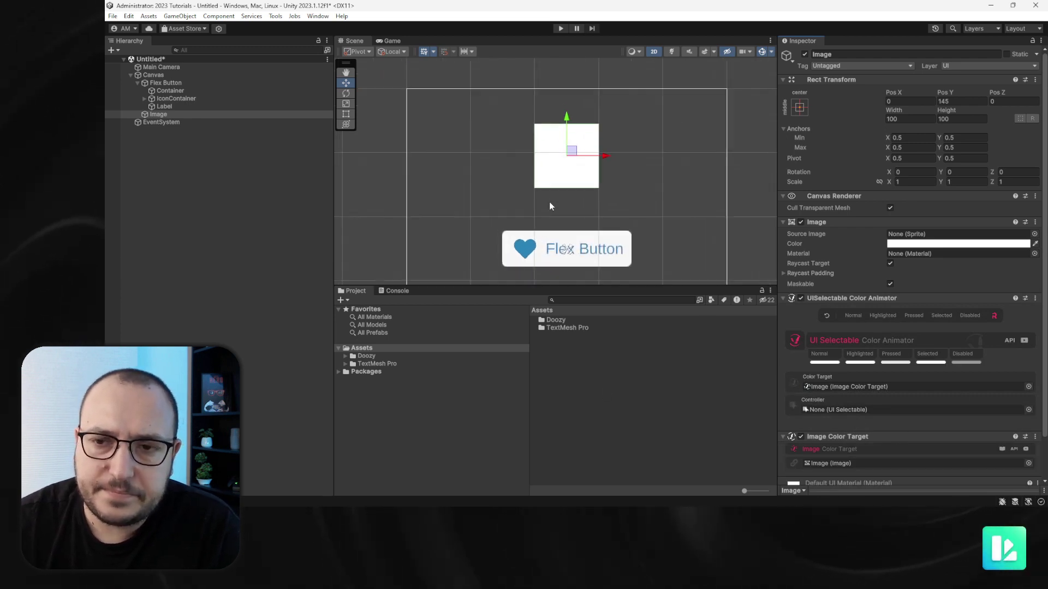
scroll(547, 201, down, 5)
click(901, 243)
click(949, 314)
drag(962, 310, 949, 289)
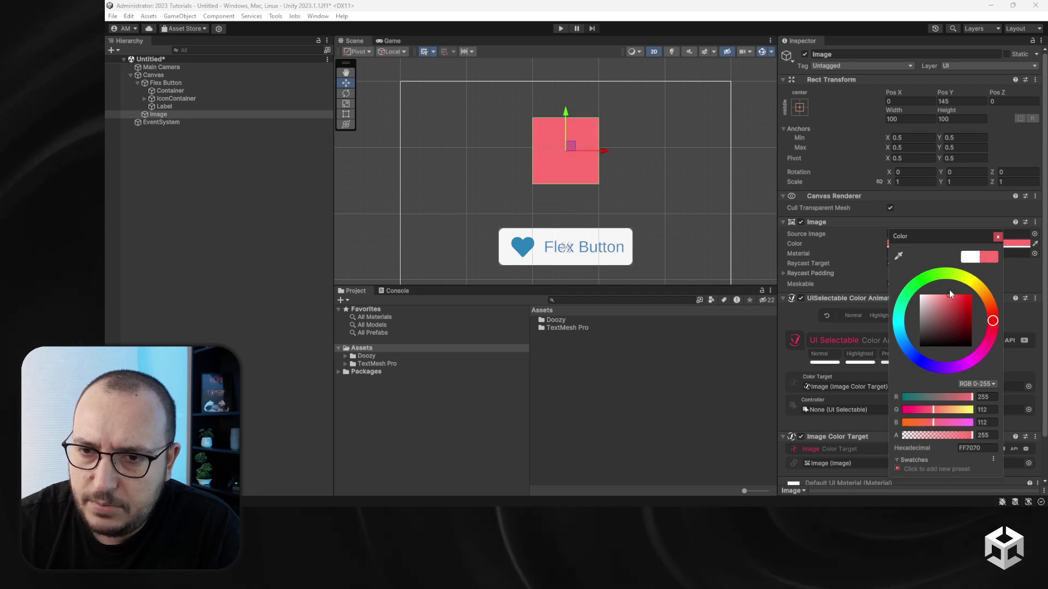
click(997, 237)
click(827, 316)
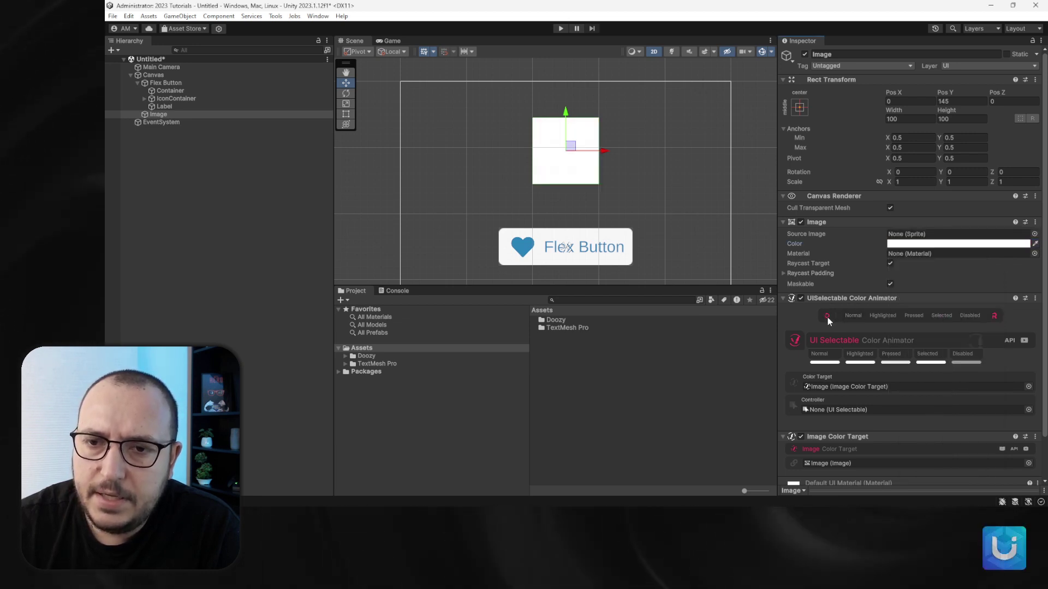
- Inspect the Image's color and the Normal state's color animation settings in the UISelectable Color Animator
click(921, 246)
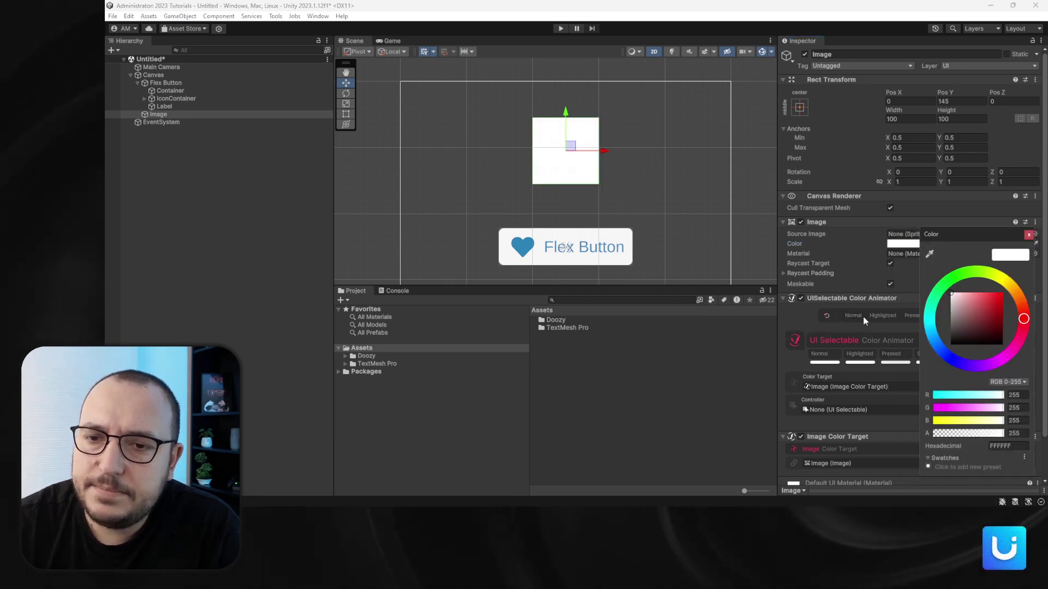
click(819, 354)
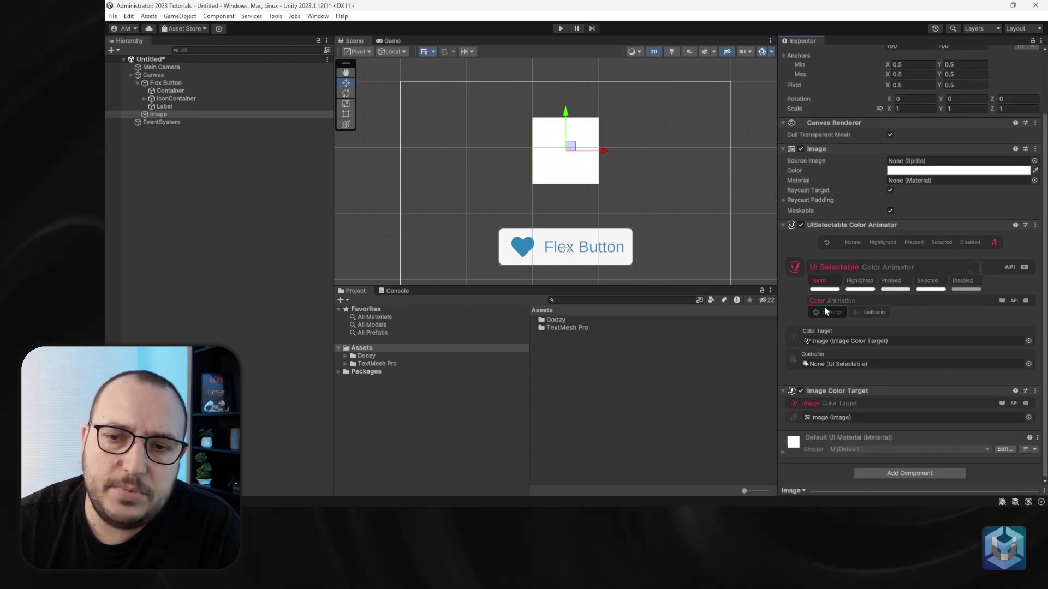
click(826, 314)
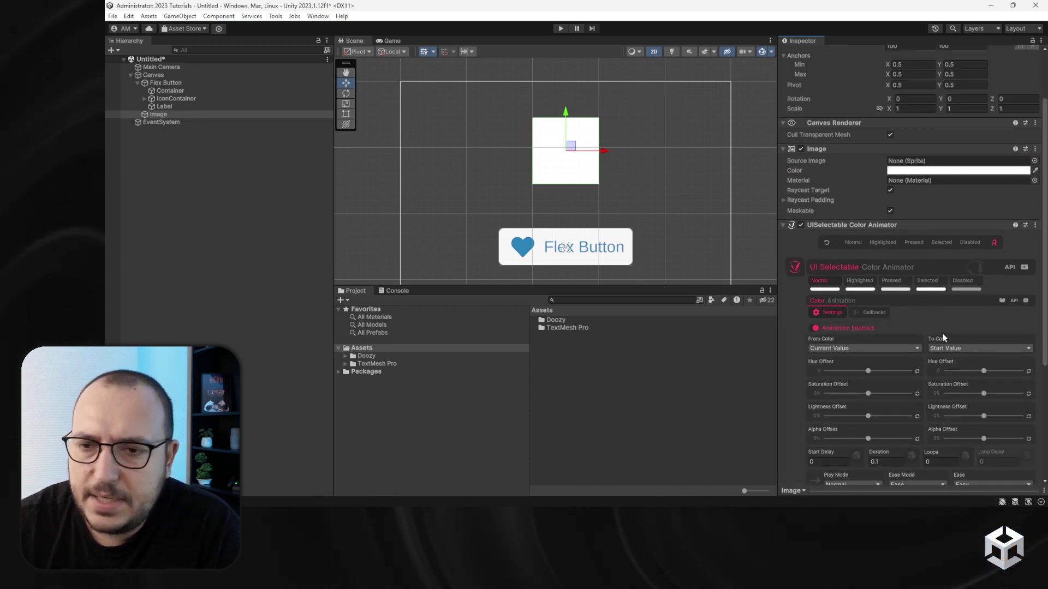
- Set the Highlighted state's To Color to a Custom Value of light blue (81AFCD) and preview the Highlighted and Normal states
click(863, 283)
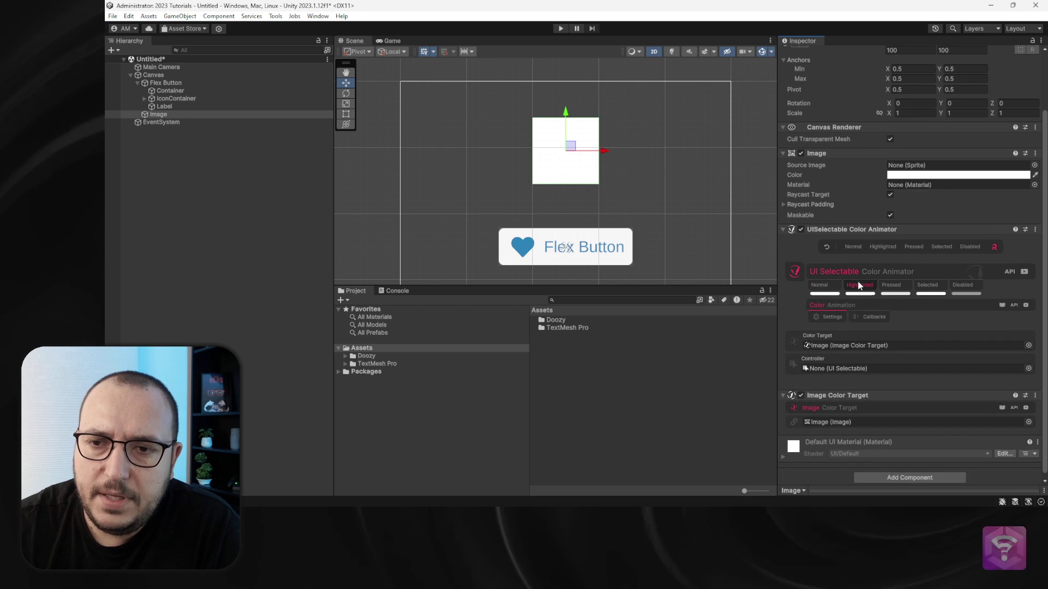
click(834, 317)
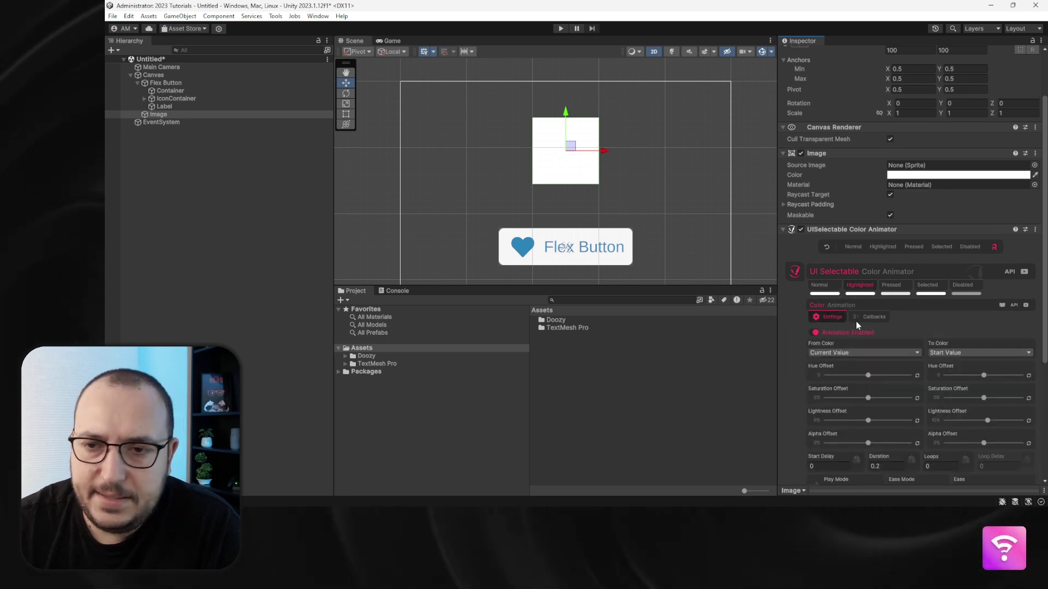
click(960, 354)
click(969, 384)
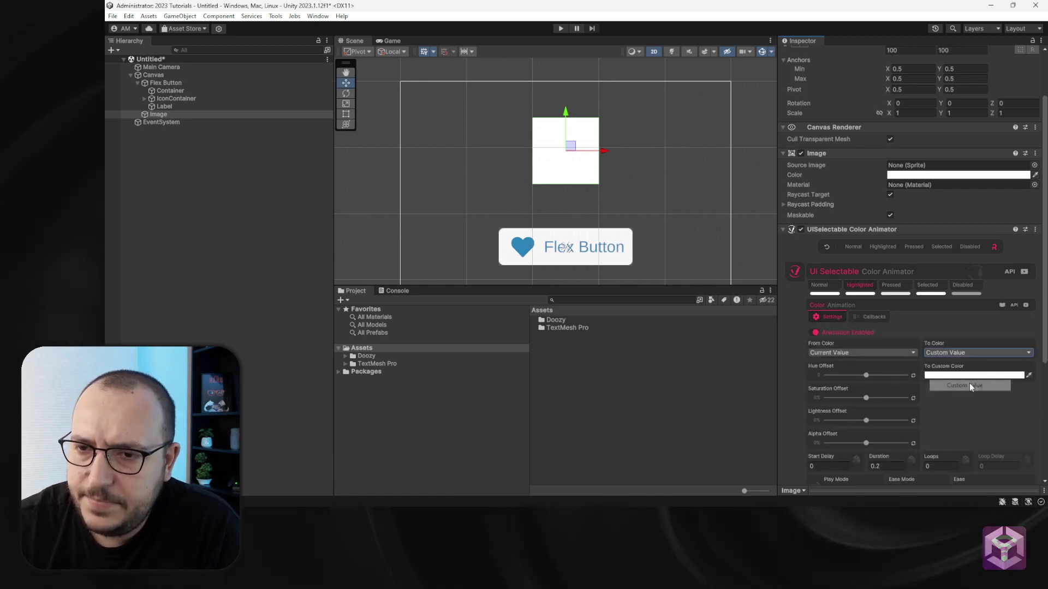
click(964, 374)
drag(978, 342, 980, 330)
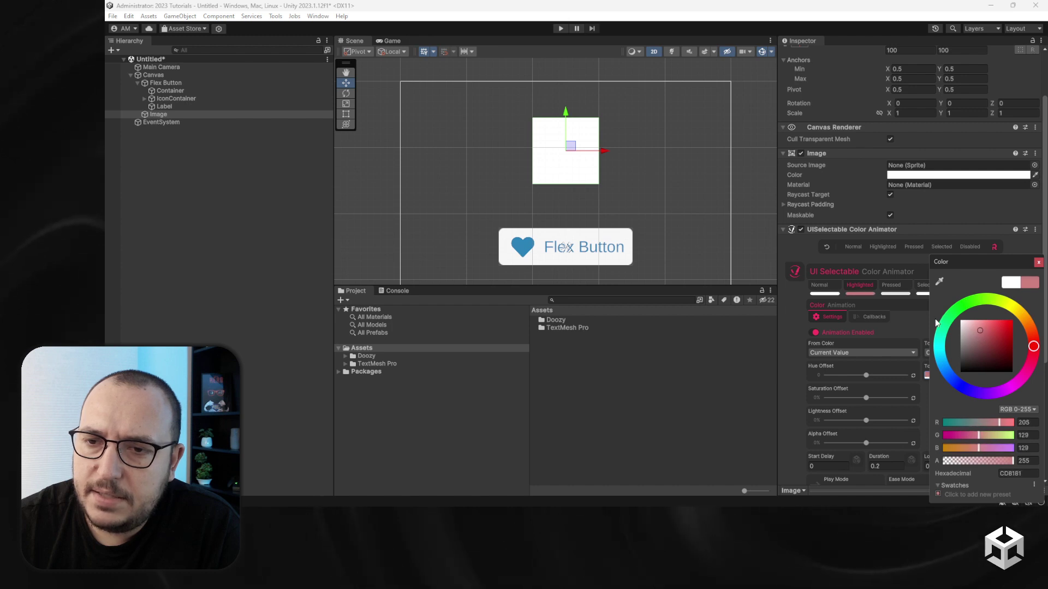
drag(935, 355, 943, 356)
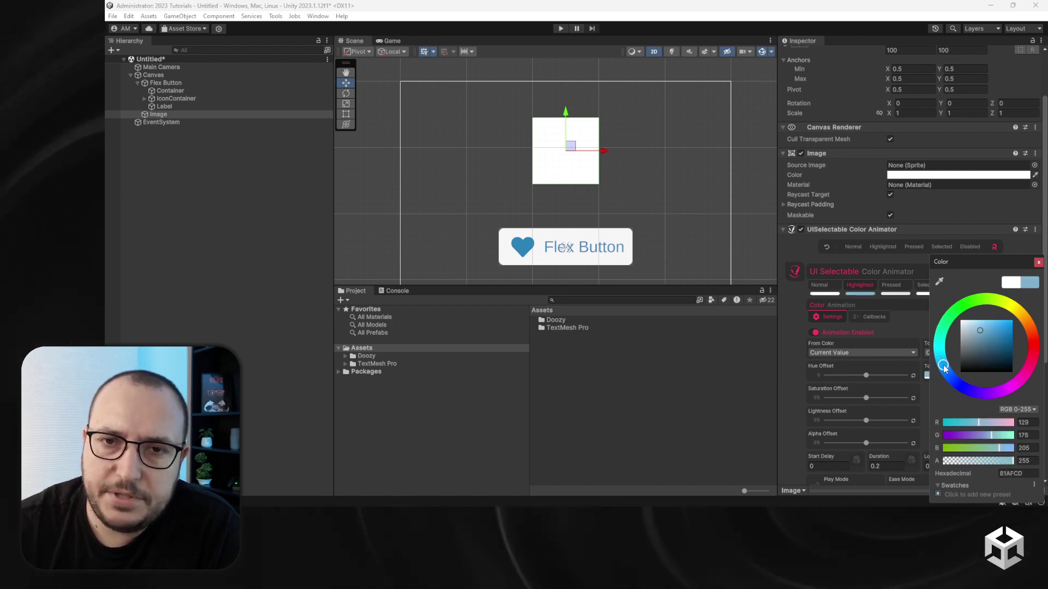
click(871, 260)
click(872, 249)
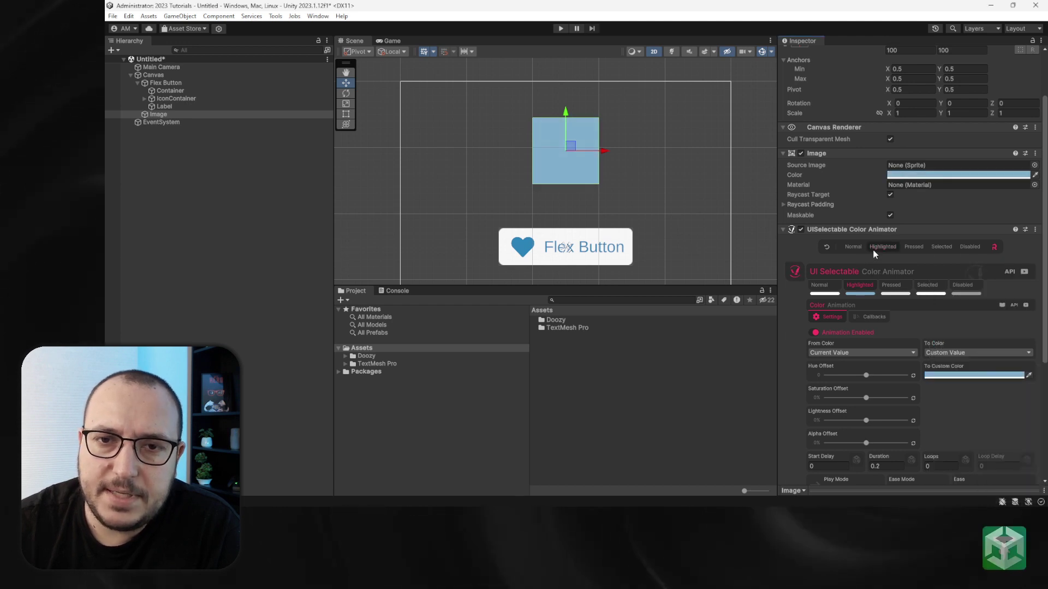
click(853, 249)
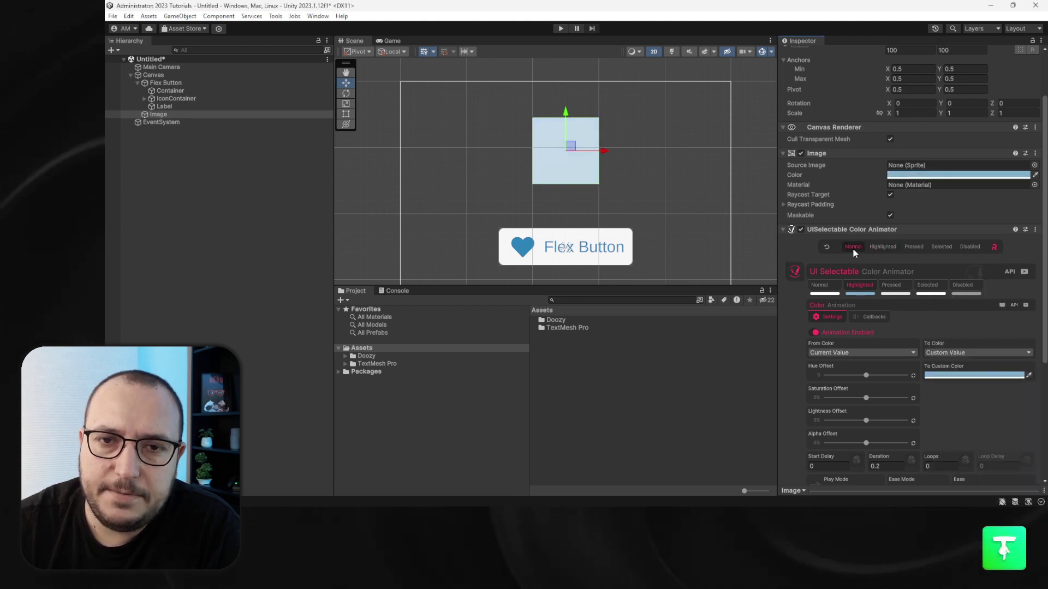
- Set the Pressed state's To Color to a Custom Value of dark blue, about 2B556F
click(899, 287)
click(836, 320)
click(967, 356)
click(964, 379)
click(966, 388)
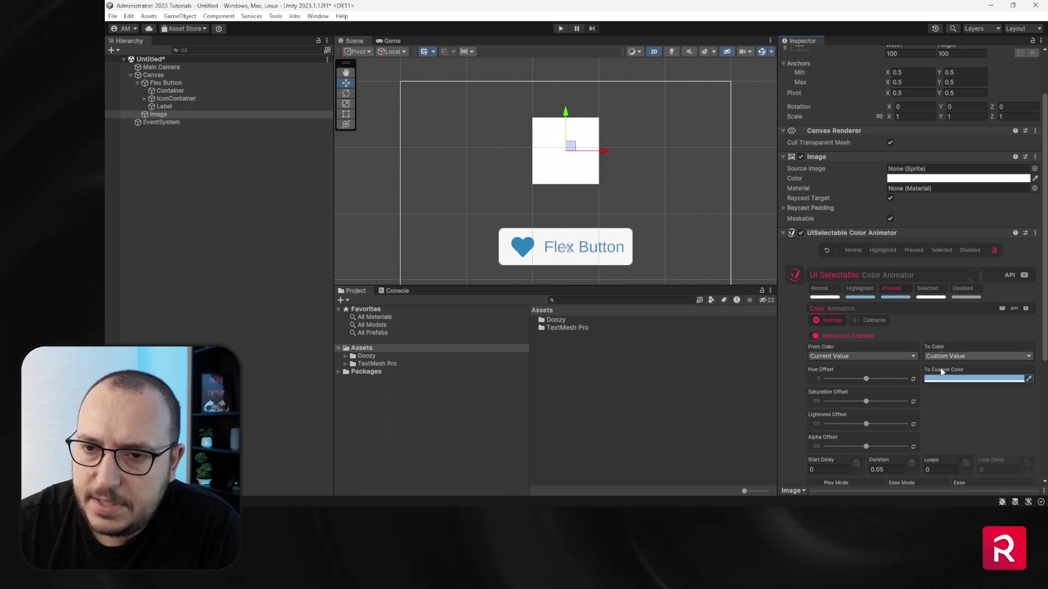
click(947, 381)
drag(980, 332, 994, 357)
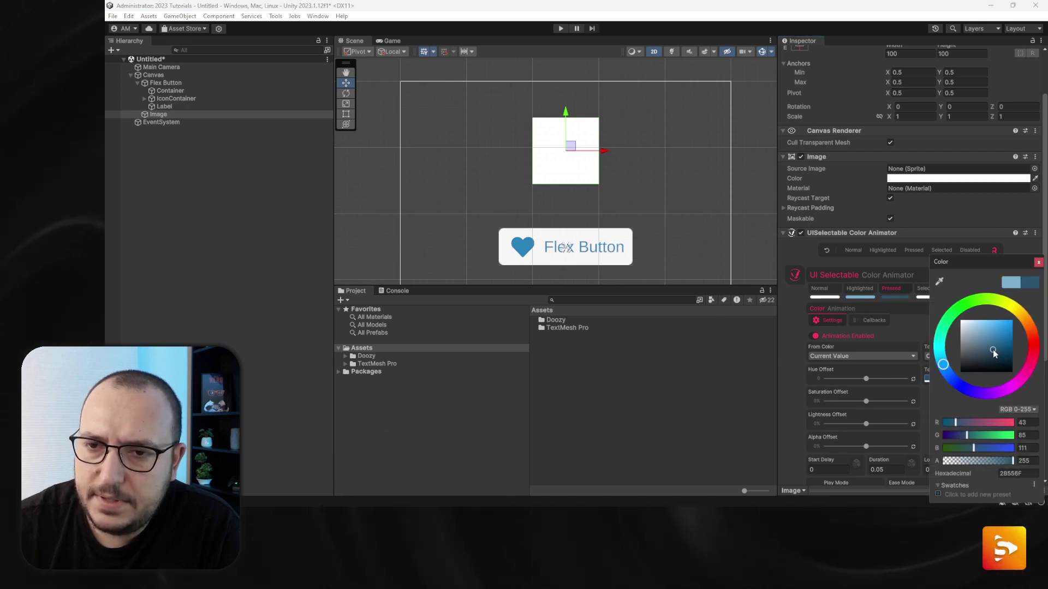
click(903, 330)
- Set the Selected state's To Color to a Custom Value of light green
click(927, 288)
click(829, 321)
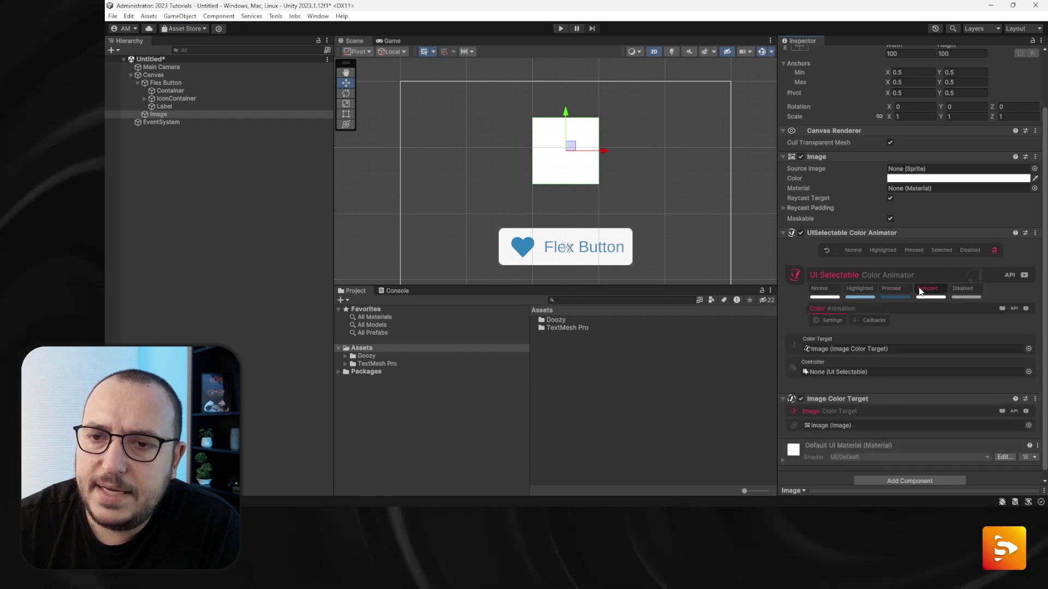
click(826, 321)
click(941, 355)
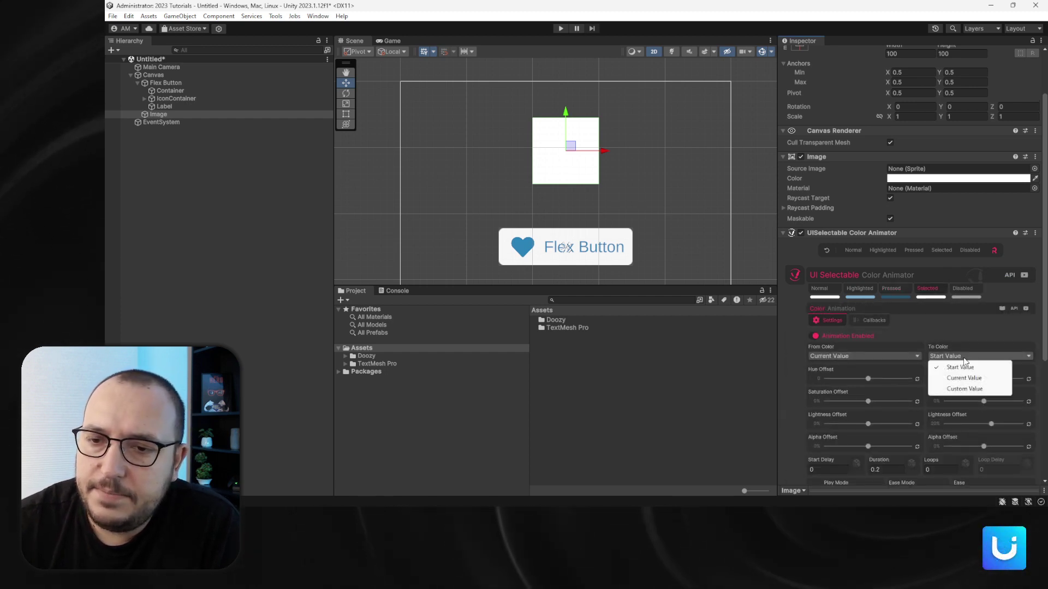
click(964, 388)
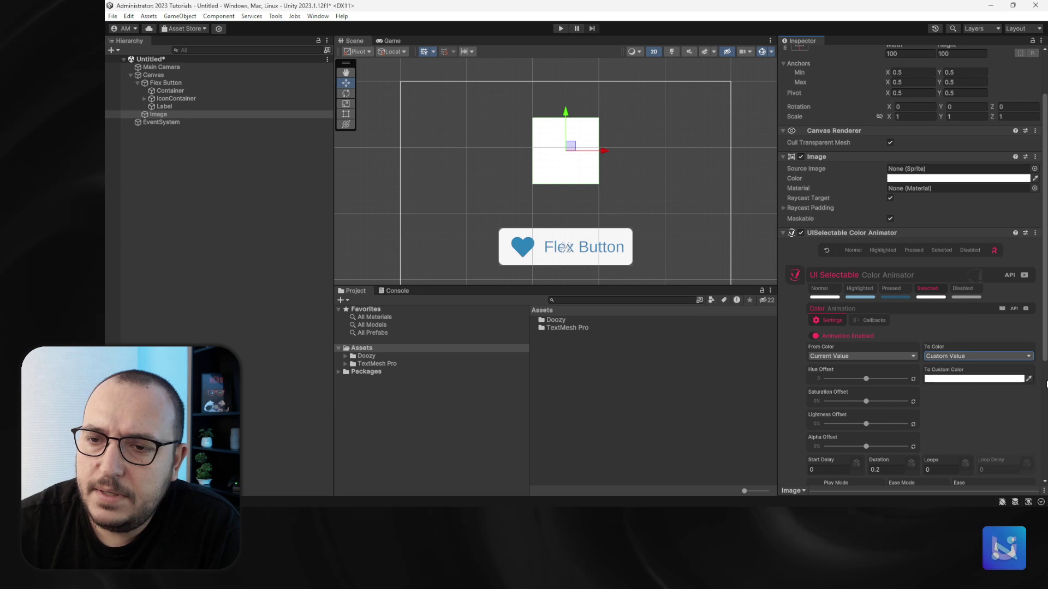
click(972, 378)
click(952, 308)
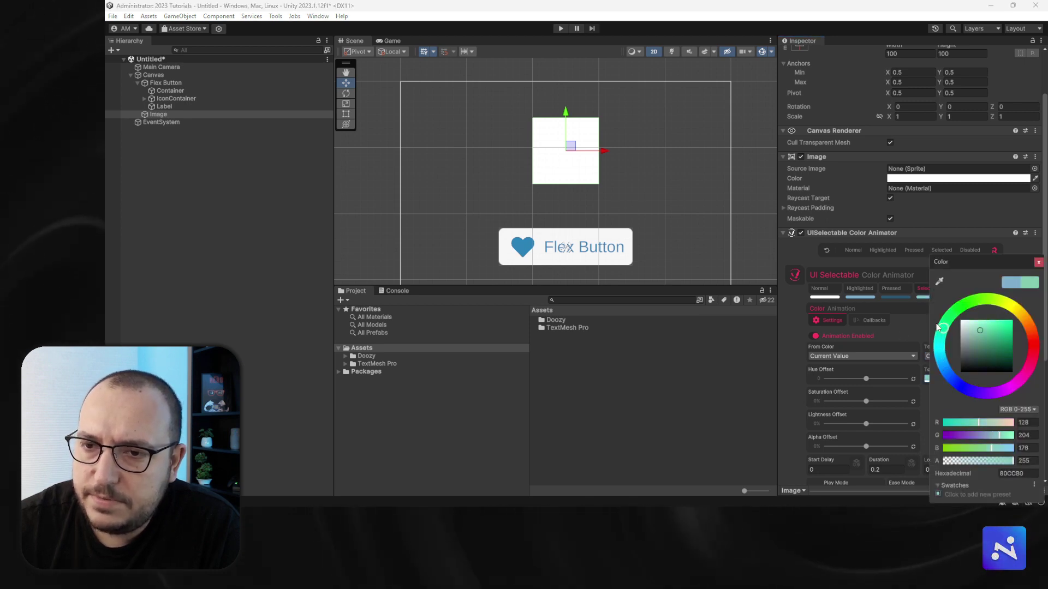
click(911, 324)
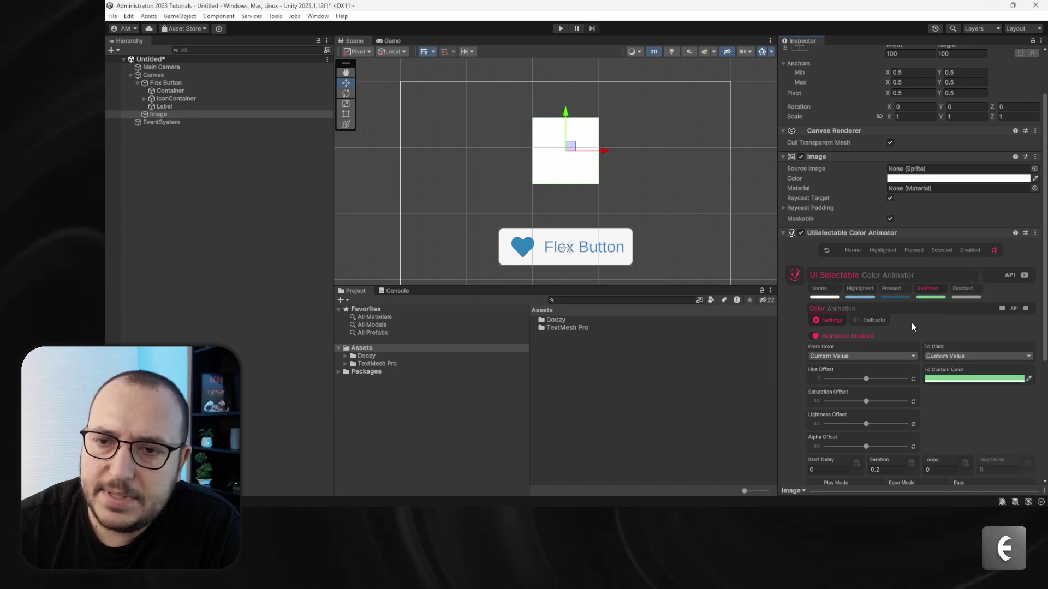
- Set the Disabled state's To Color to a Custom Value of muted pink
click(962, 289)
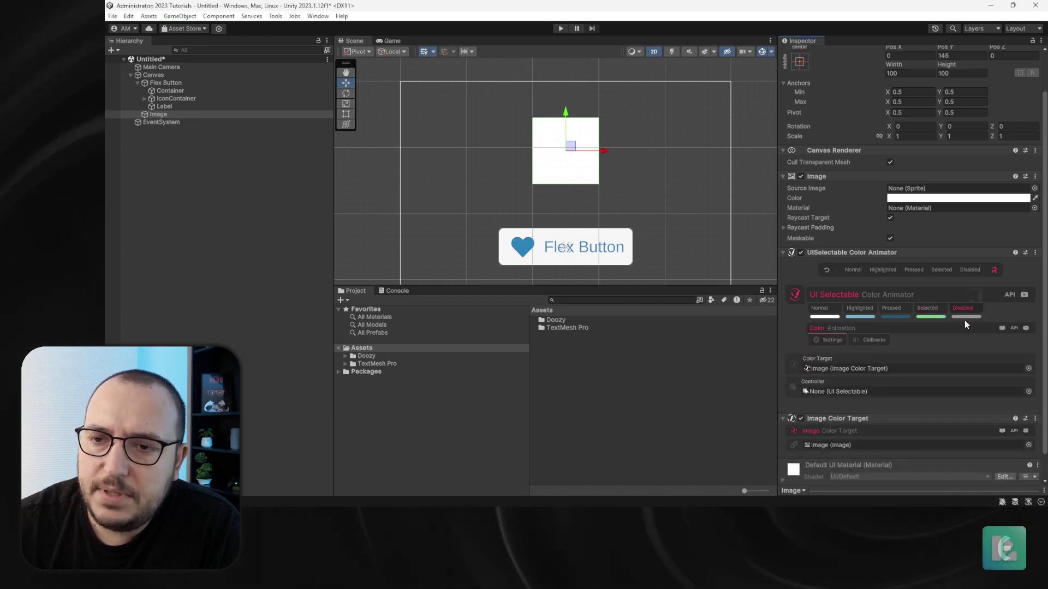
click(826, 340)
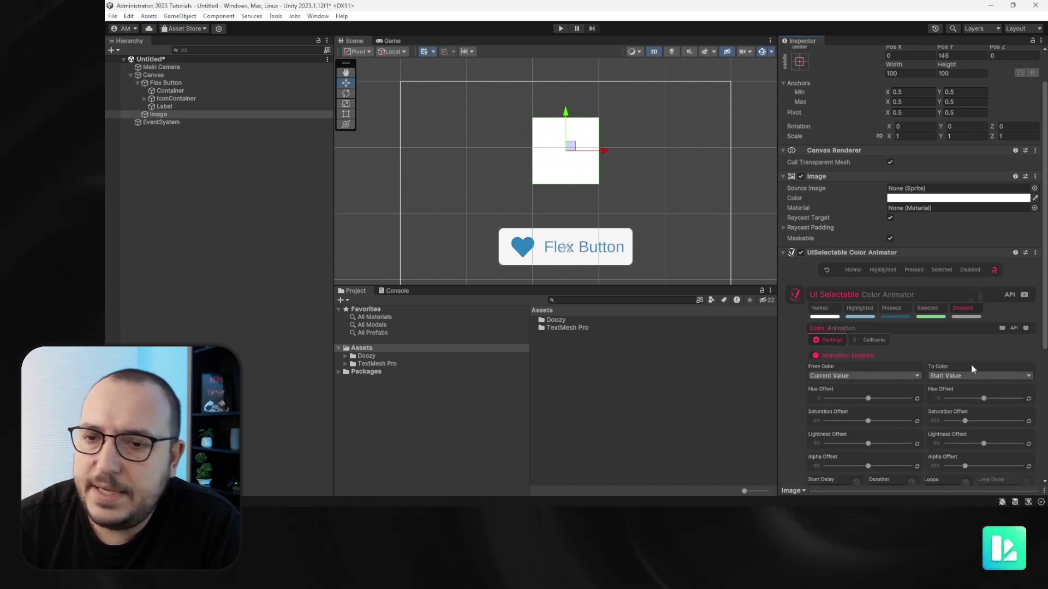
click(974, 376)
click(966, 409)
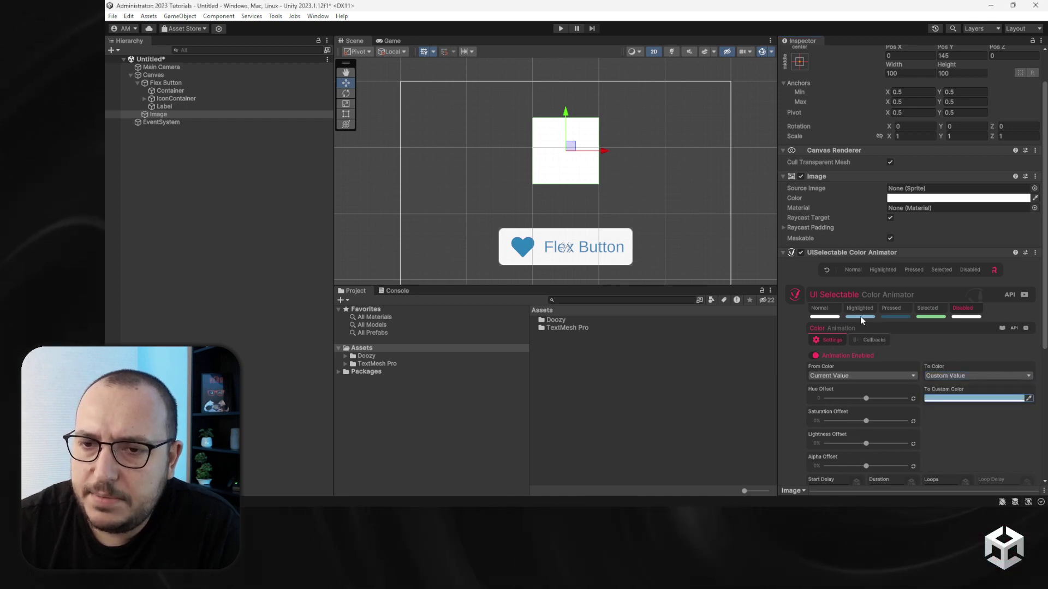
click(958, 399)
drag(937, 352, 1038, 362)
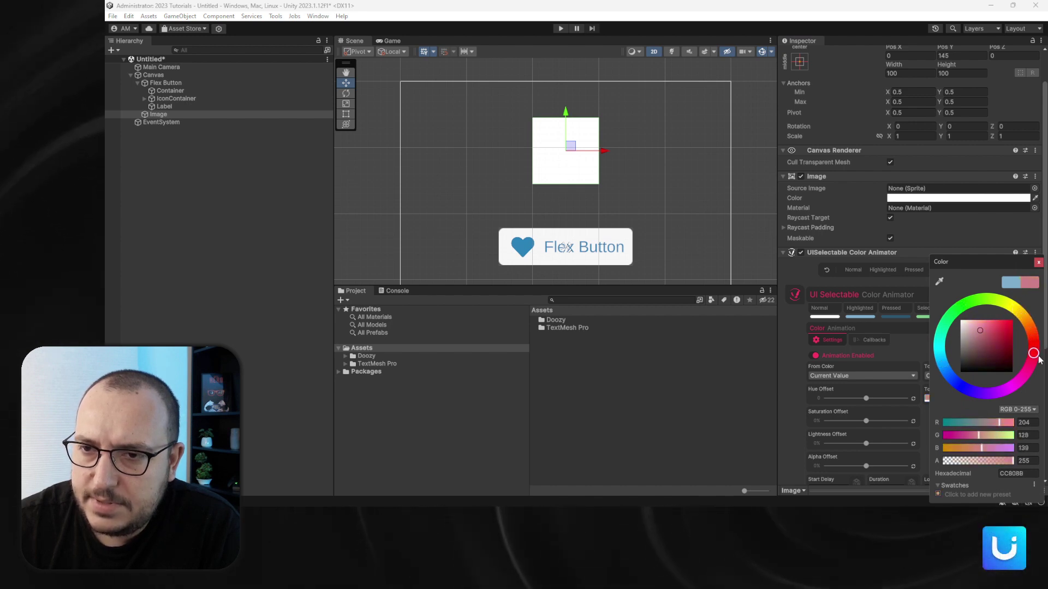
click(915, 346)
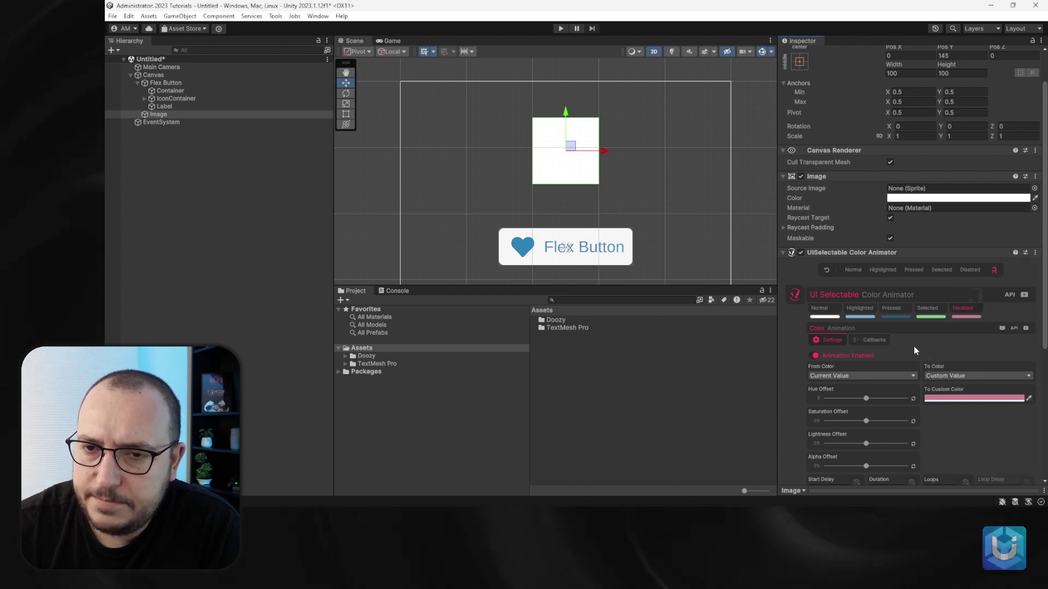
- Preview the Image's Highlighted, Pressed, Selected, Disabled and Normal colors with the color animator's state controls
click(849, 327)
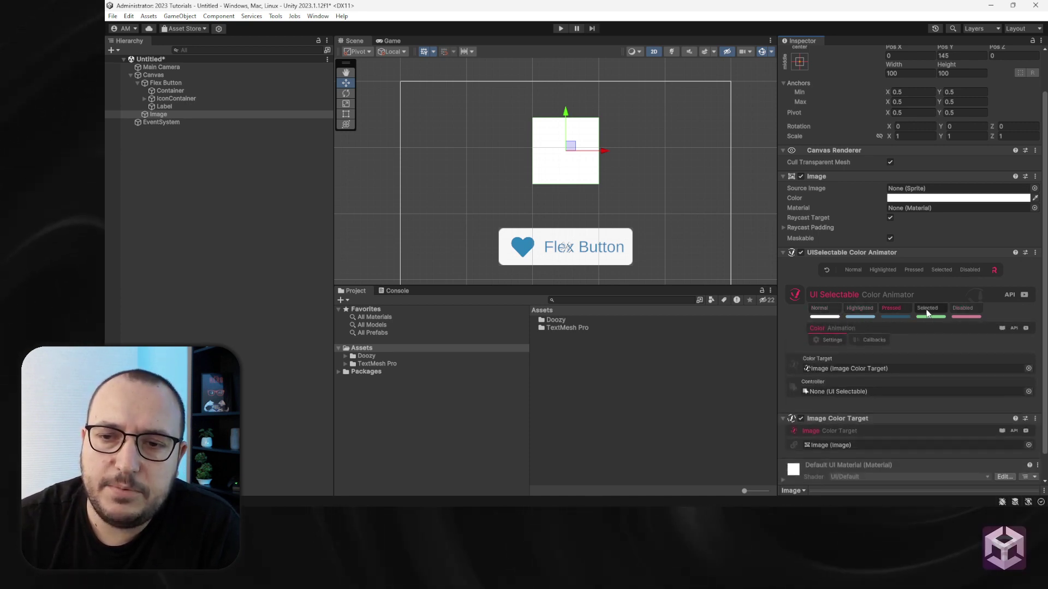
click(943, 309)
click(819, 308)
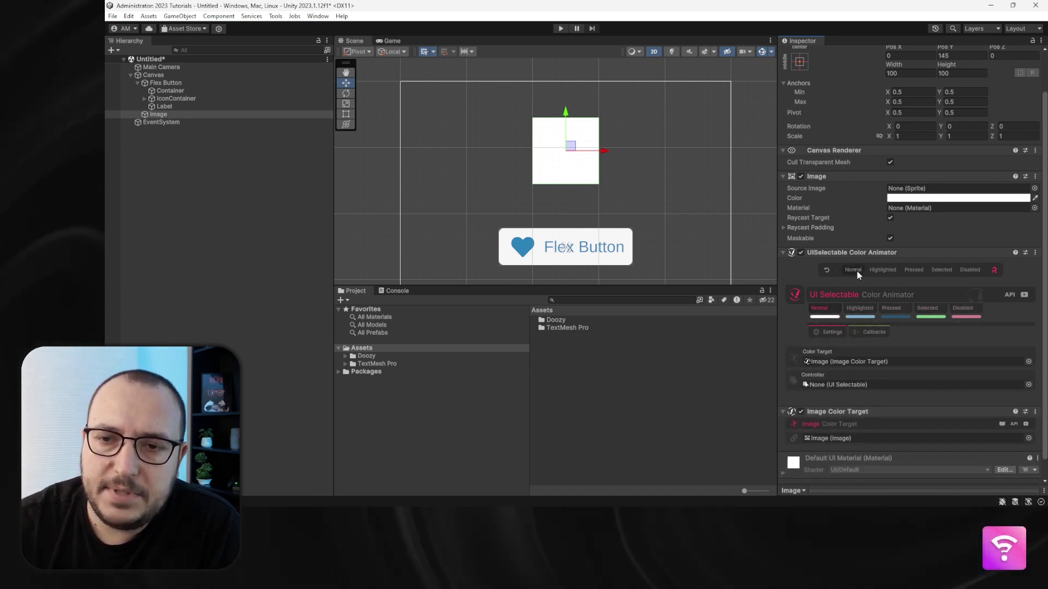
click(878, 270)
click(909, 270)
click(941, 269)
click(961, 269)
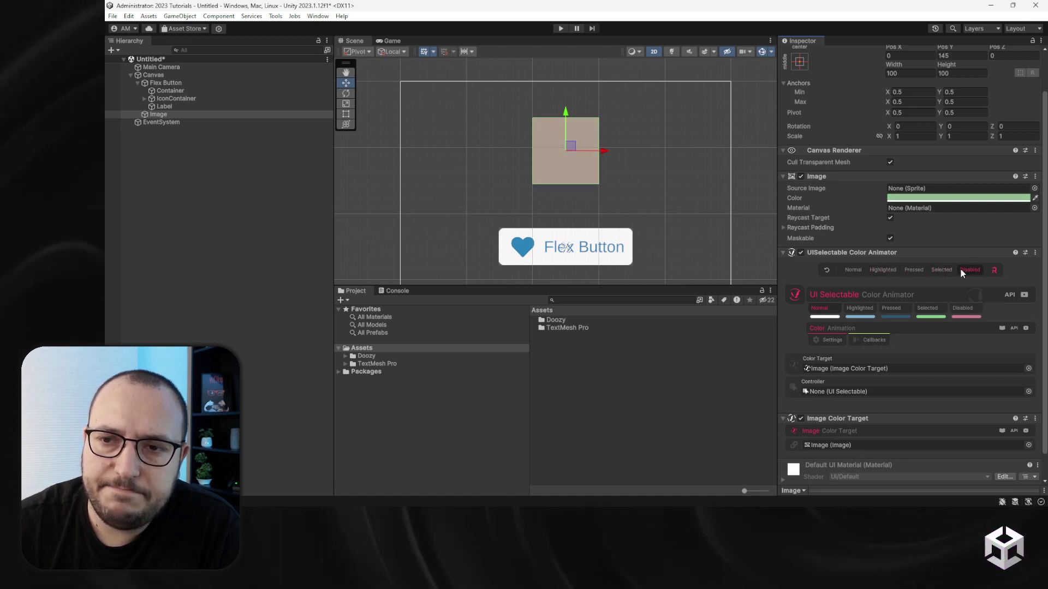
click(850, 270)
scroll(640, 257, down, 1)
scroll(636, 254, up, 1)
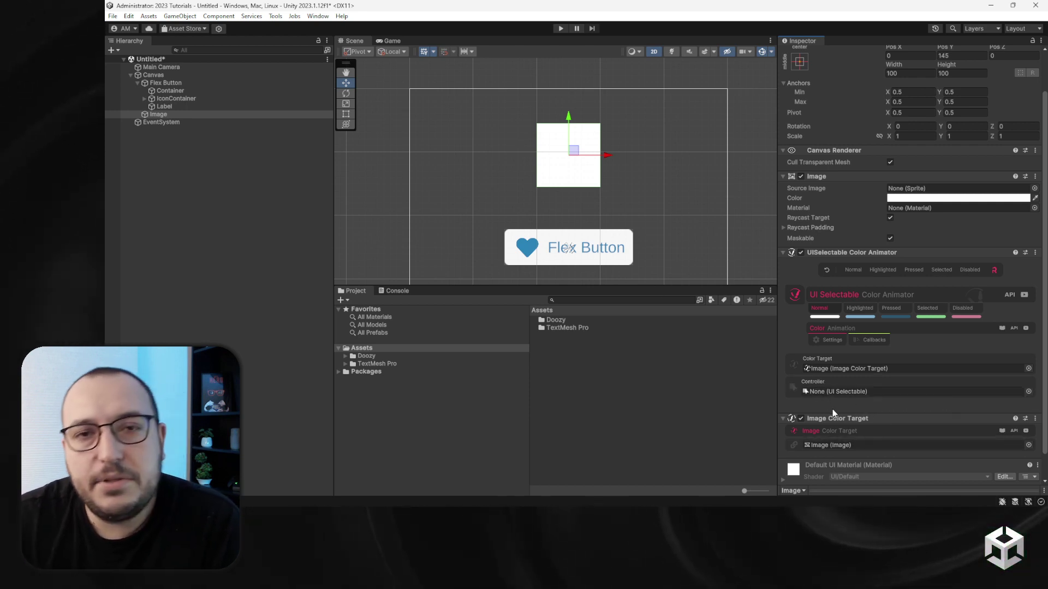
- Enter Play mode, try assigning the Flex Button as the color animator's Controller while running, and exit Play mode
click(560, 29)
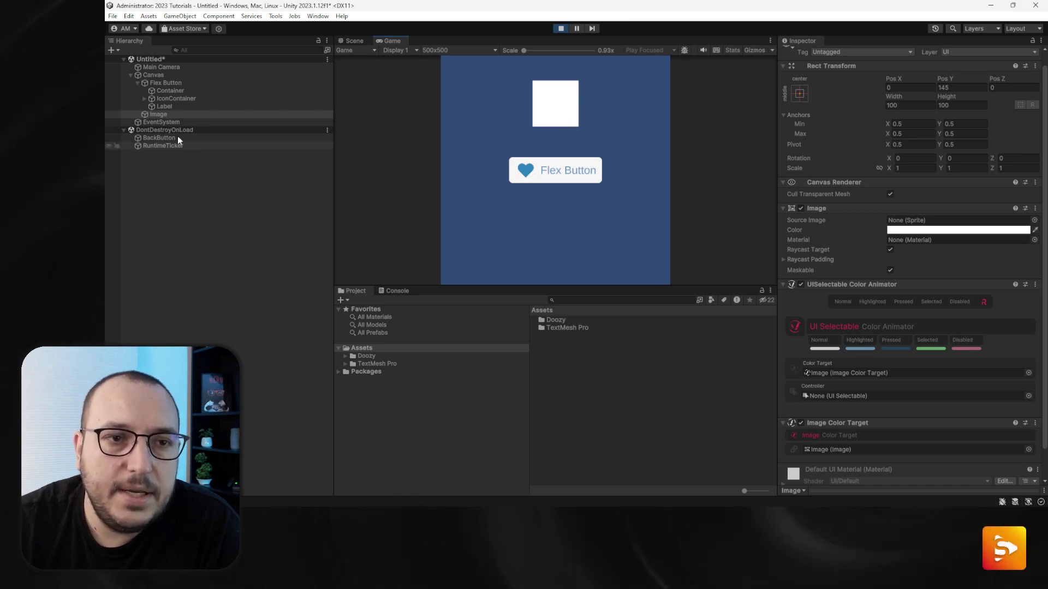
drag(168, 83, 882, 399)
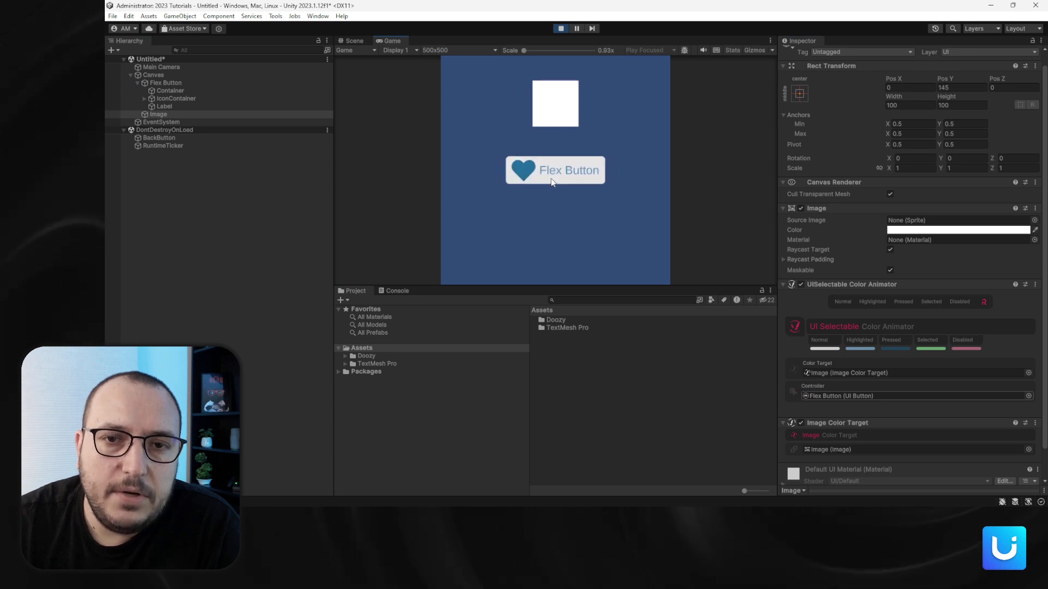
click(560, 29)
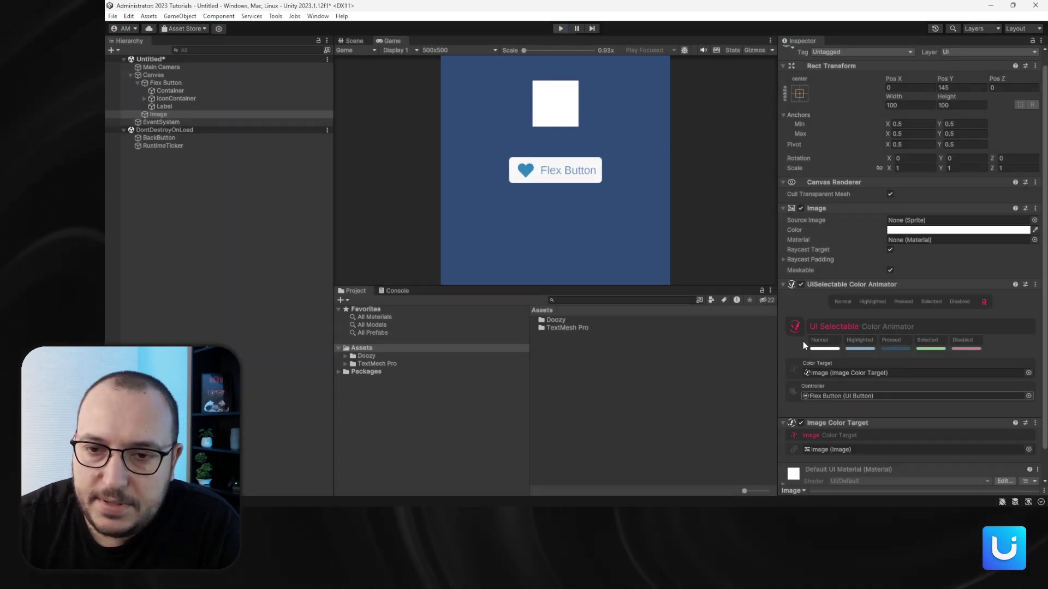
- Assign the Flex Button as the Controller of the Image's color animator and test the button's states in Play mode
click(200, 115)
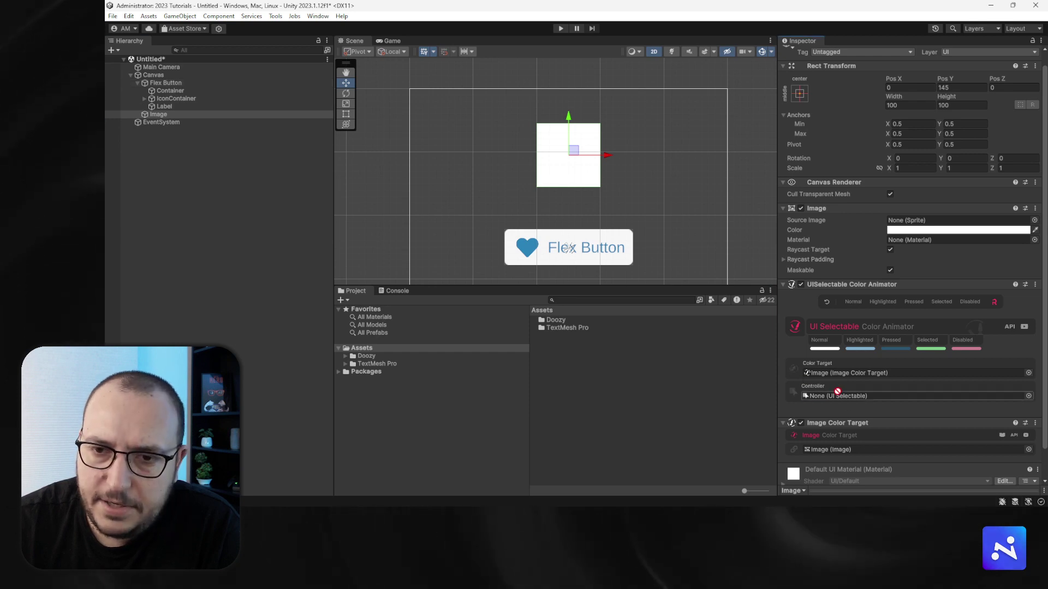
click(559, 29)
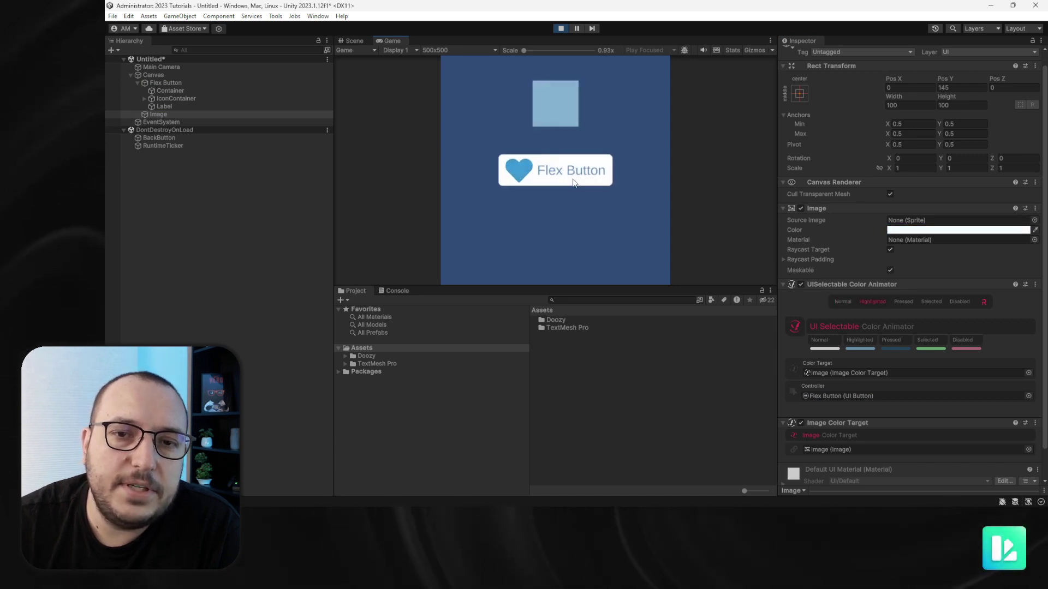
click(573, 182)
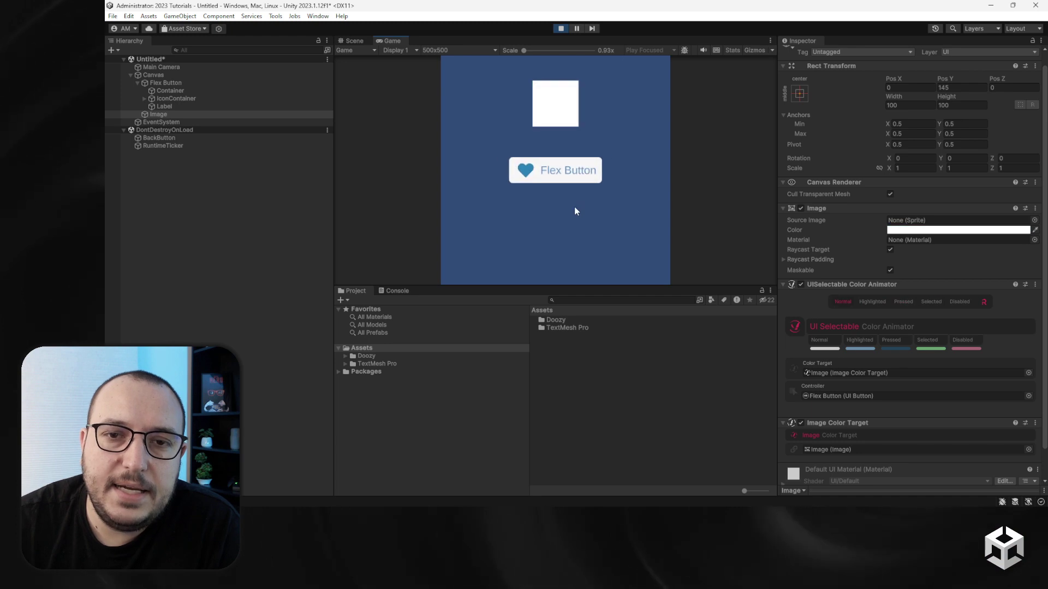
- Restart Play mode with the Flex Button selected, then test selecting it, deselecting it, and turning its Interactable option off and on
click(560, 29)
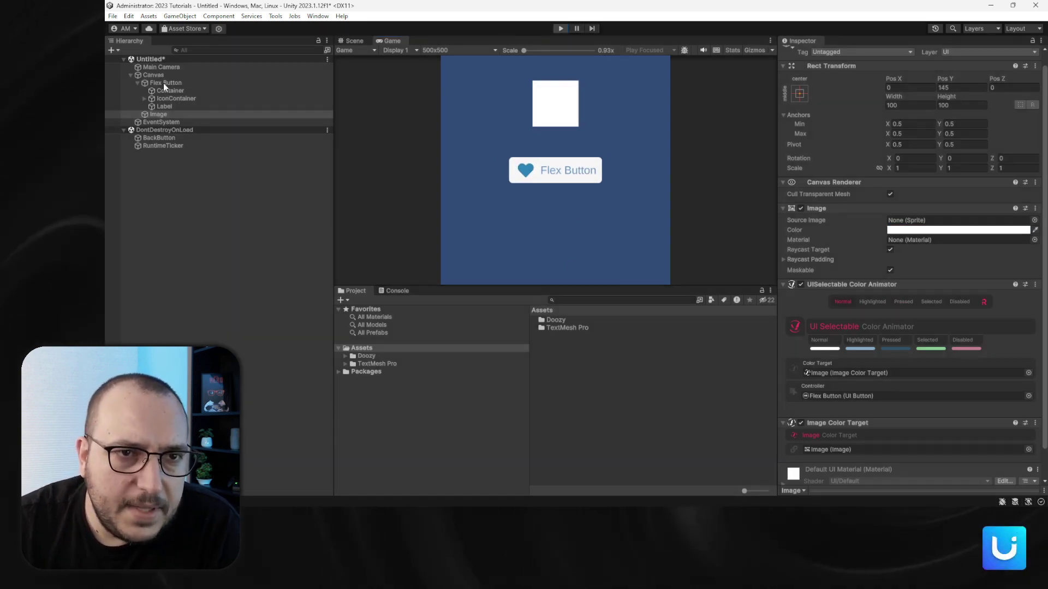
click(163, 83)
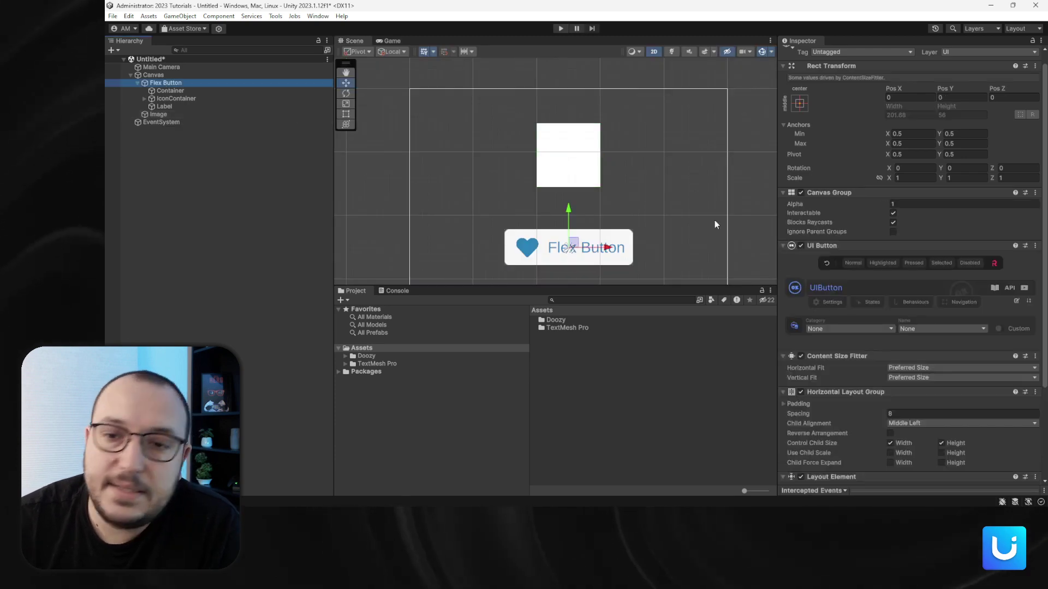
click(561, 29)
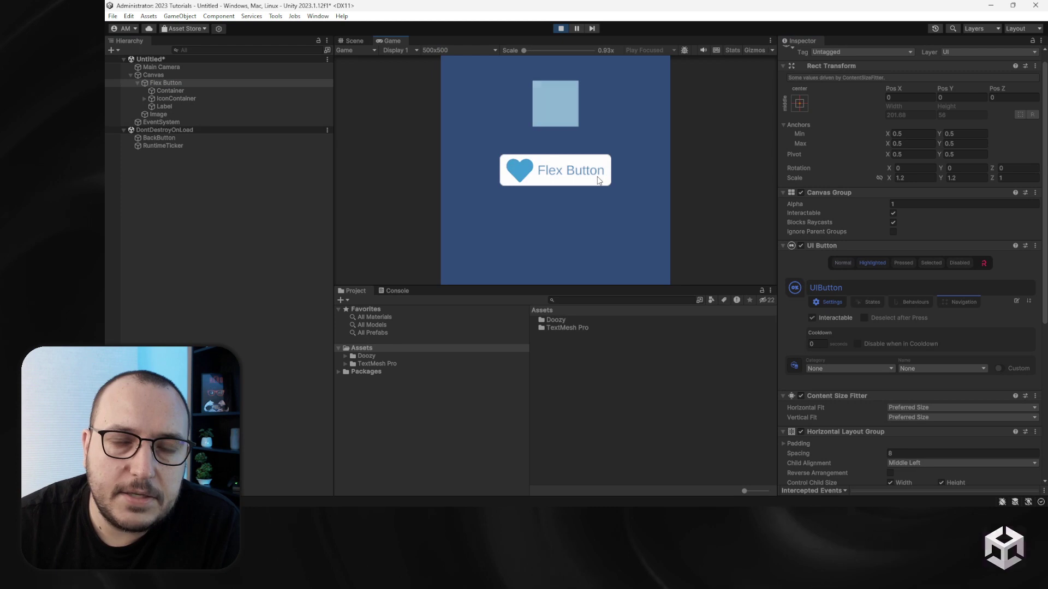
click(562, 176)
click(560, 213)
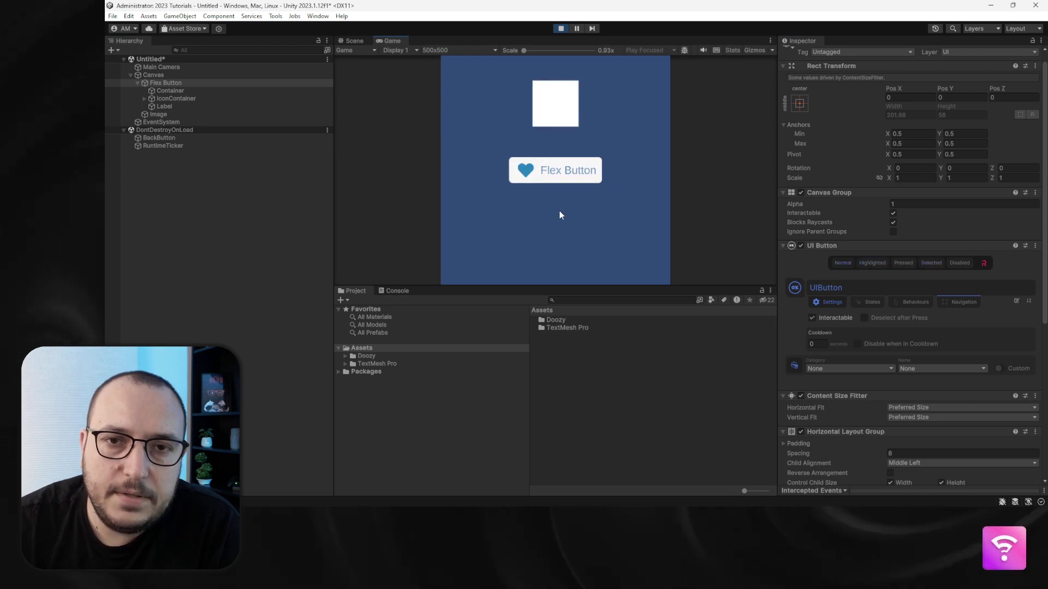
click(812, 318)
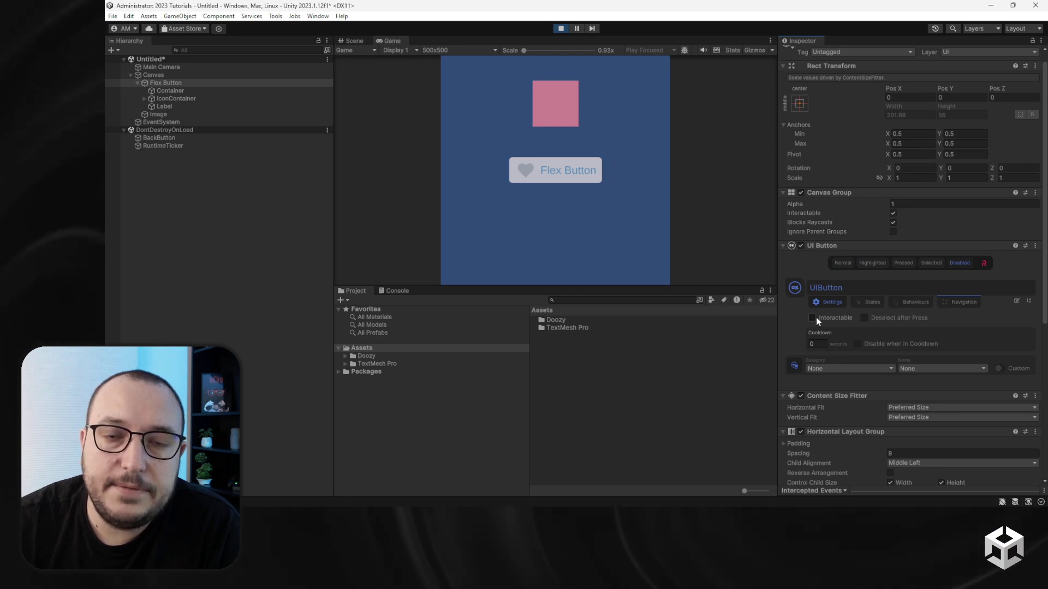
click(812, 318)
- Exit Play mode, collapse the Flex Button in the hierarchy, and rename the Image object as Idicator
click(137, 83)
key(ctrl+p)
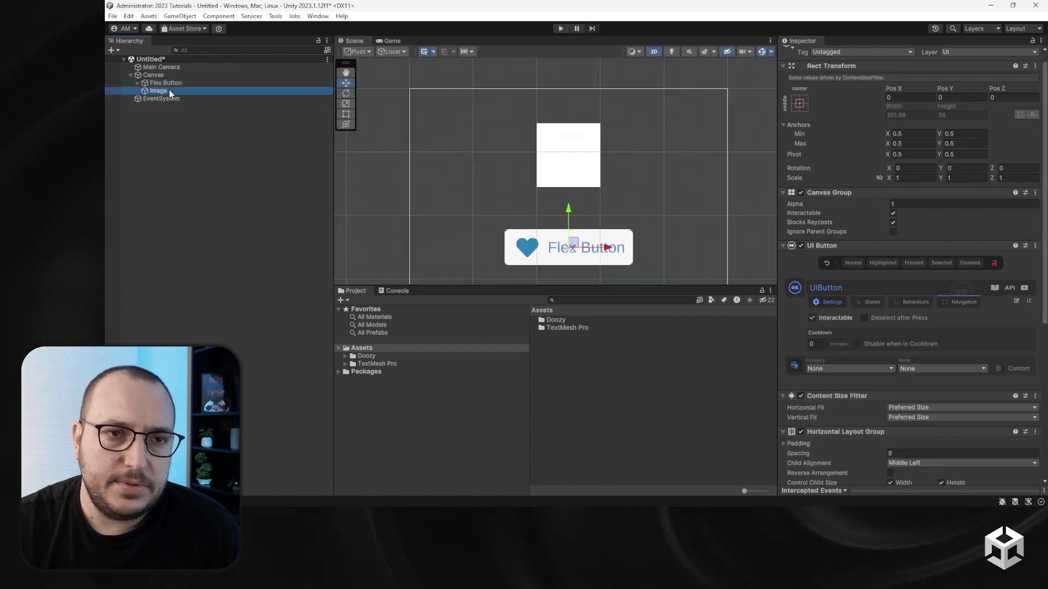
click(174, 91)
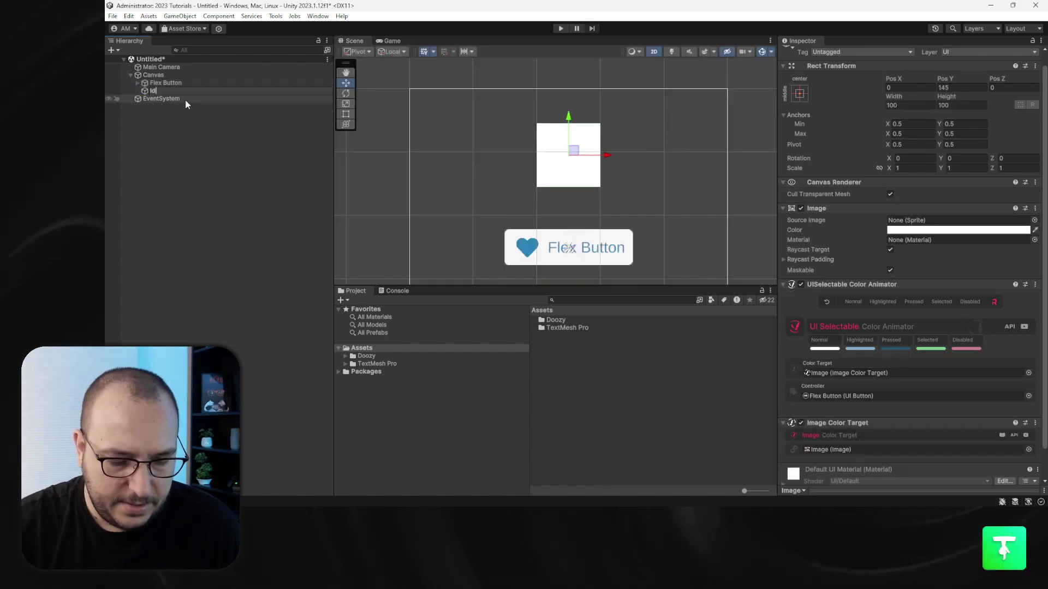
key(Return)
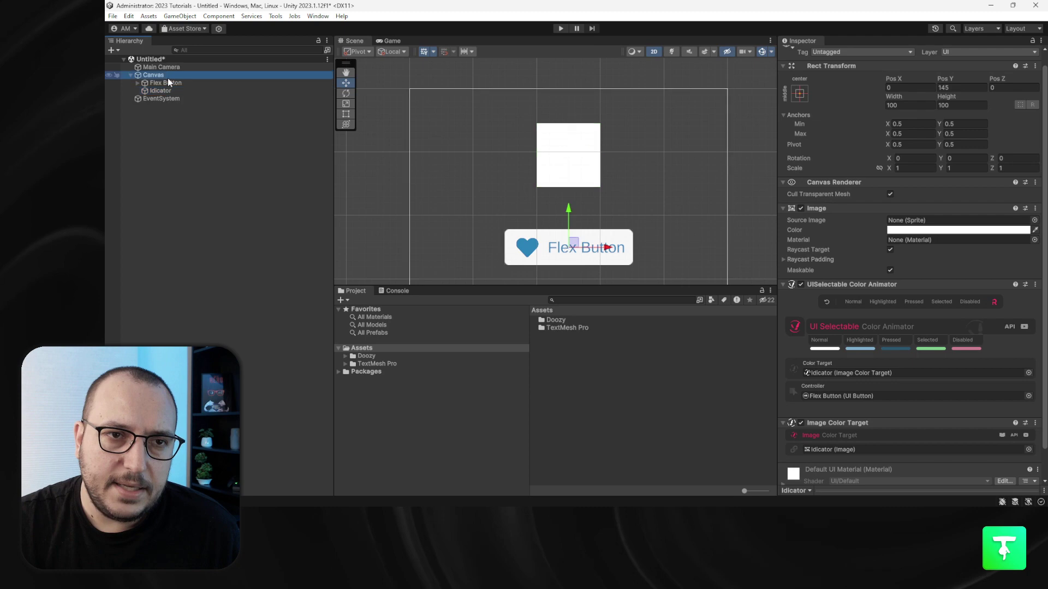
- Create an empty child object under the Canvas and name it Button Container
right_click(168, 77)
click(203, 240)
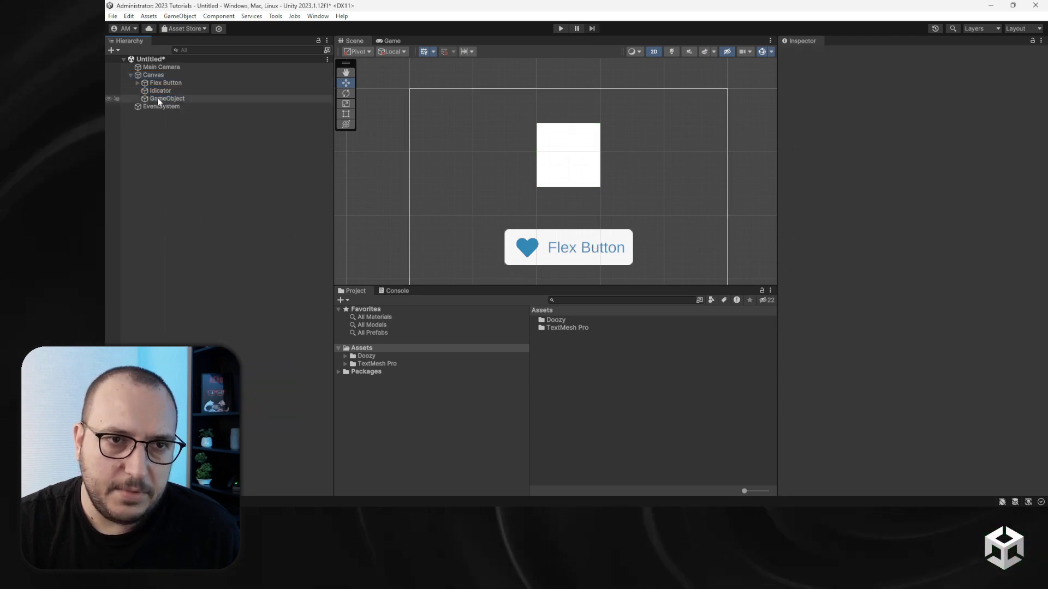
text(Button C)
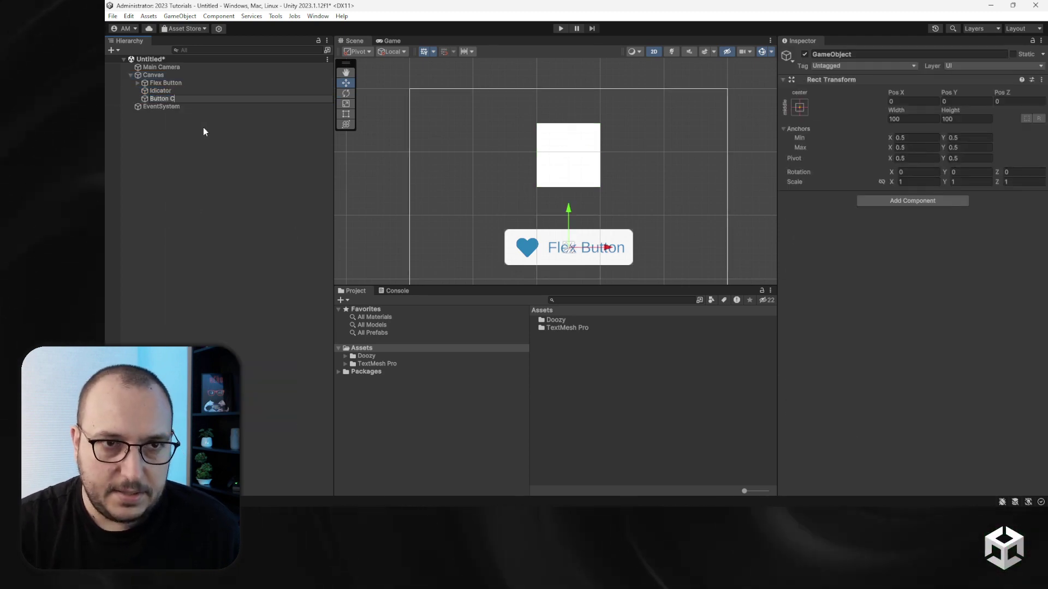
text(ontainer)
key(Return)
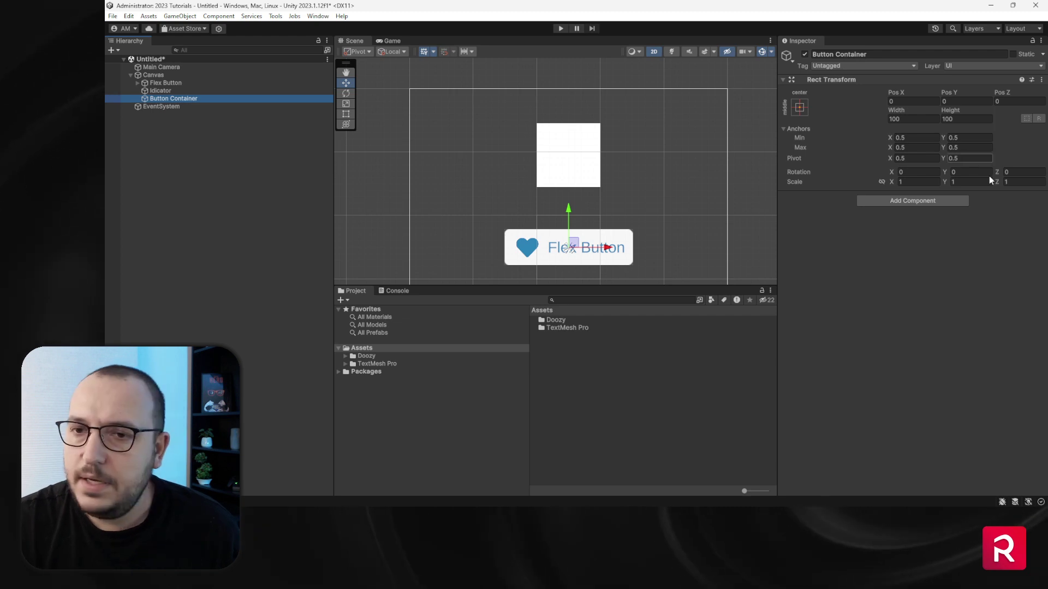
- Add a Horizontal Layout Group component to Button Container
click(949, 202)
text(hori)
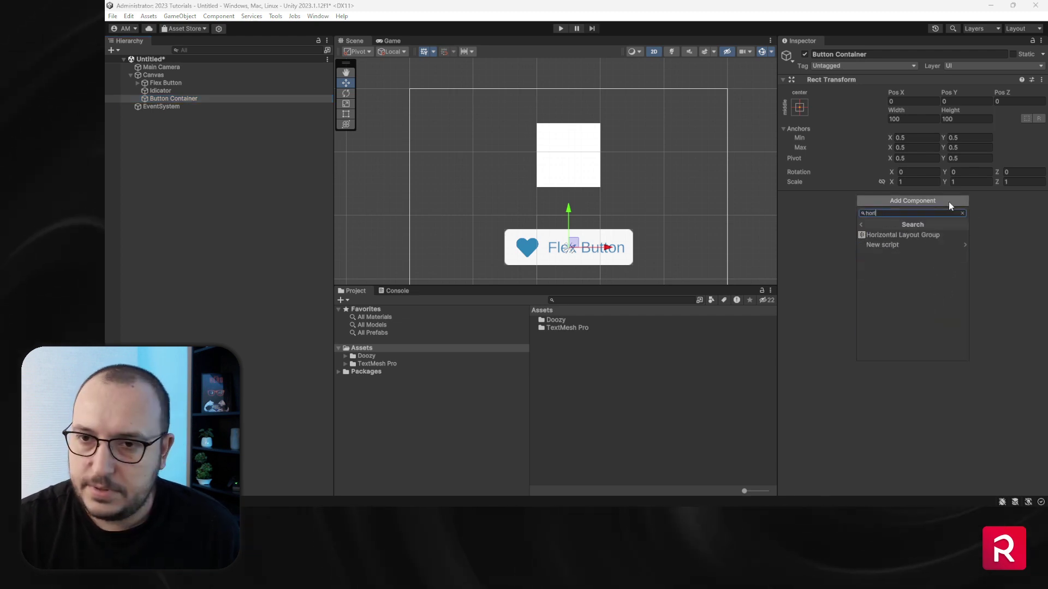
key(Return)
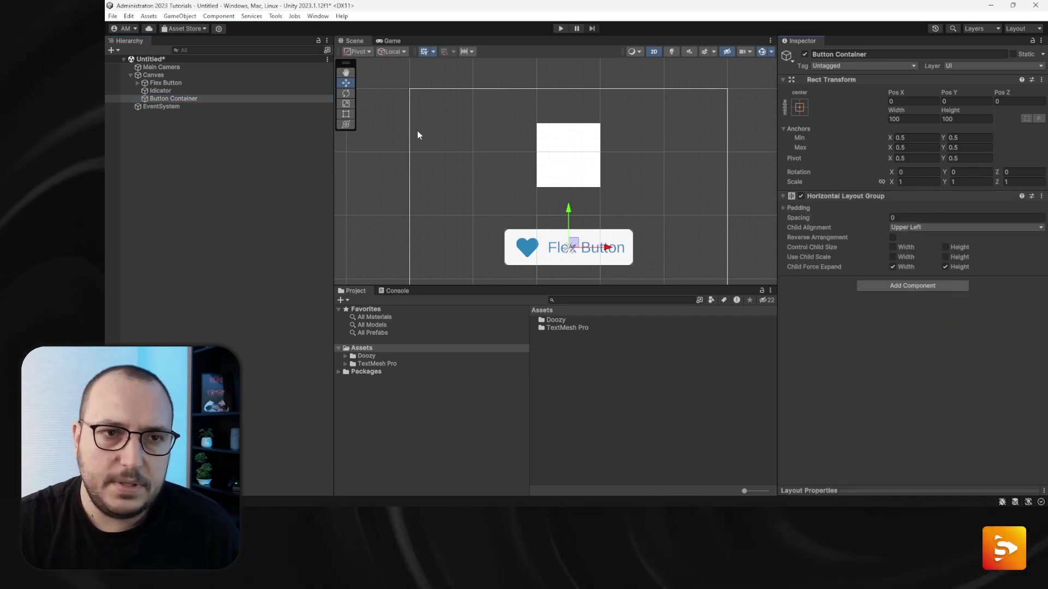
- Set the Idicator's width and height to 24
click(163, 91)
scroll(884, 314, down, 2)
scroll(888, 316, up, 2)
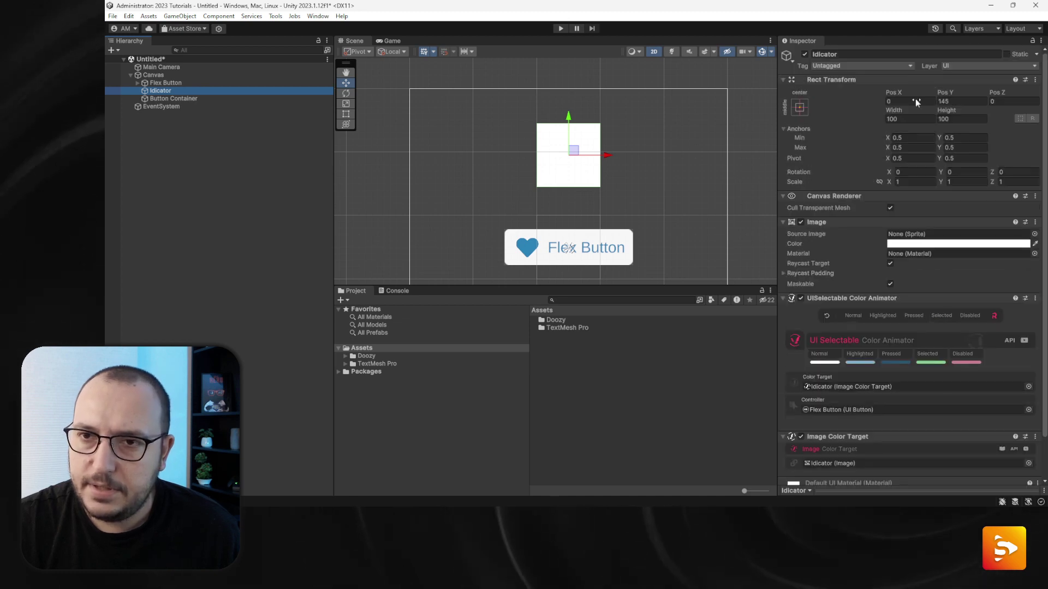
click(910, 119)
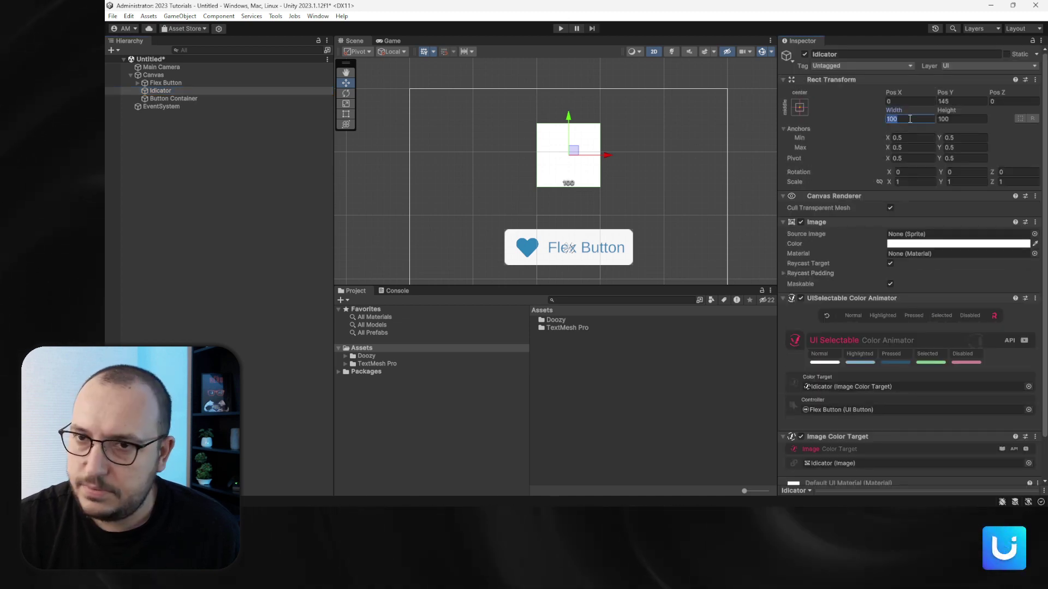
text(24)
key(Tab)
text(24)
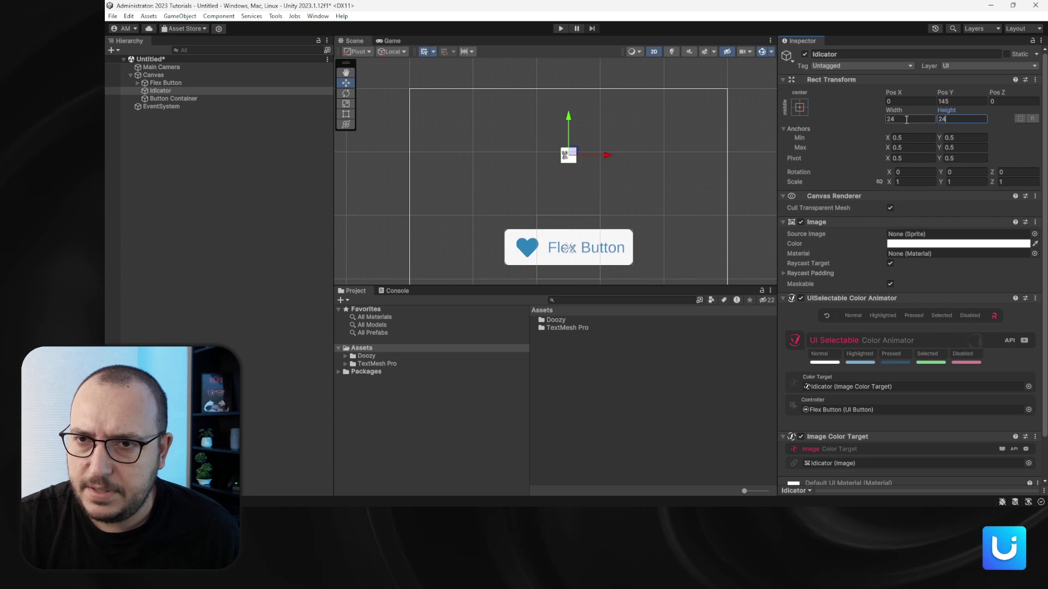
- Set the Idicator's width and height to 48
click(907, 119)
text(48)
key(Tab)
text(48)
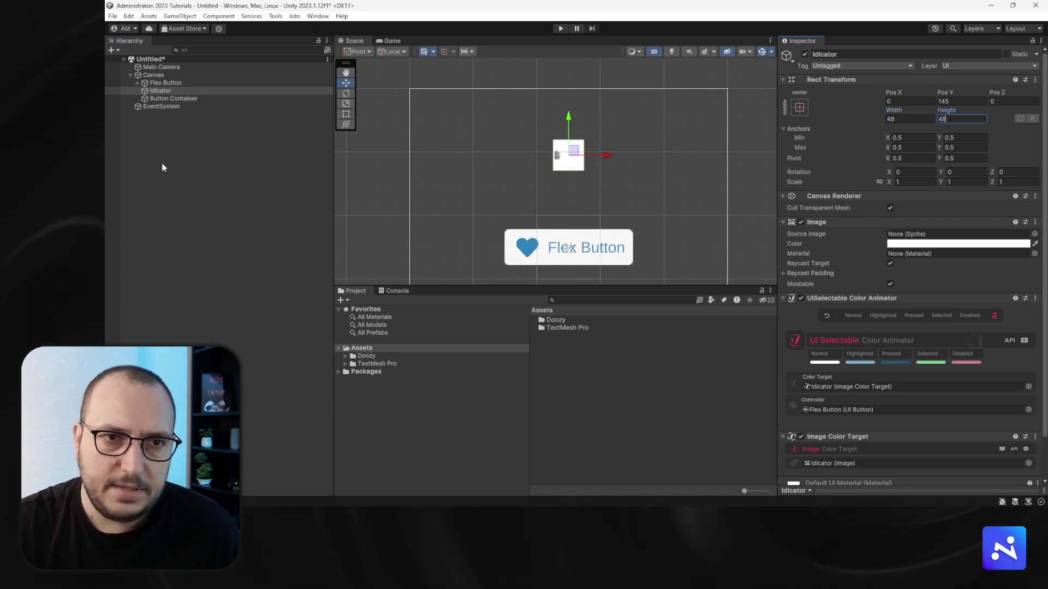
- Add a Layout Element component to the Idicator and enable its Preferred Width and Preferred Height
scroll(830, 337, down, 2)
click(874, 474)
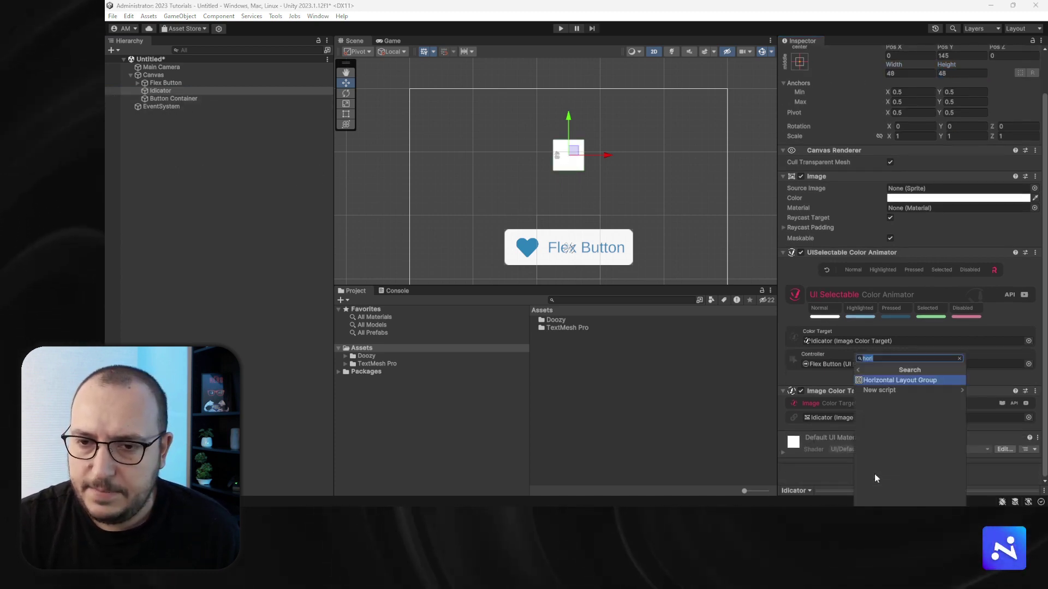
text(la)
key(Return)
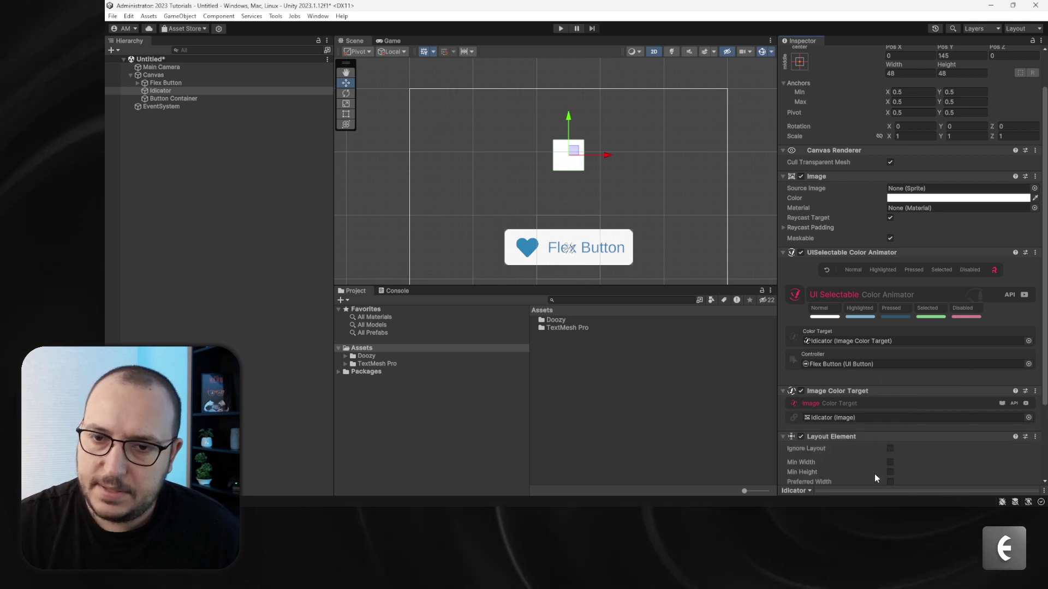
scroll(854, 458, down, 3)
click(890, 383)
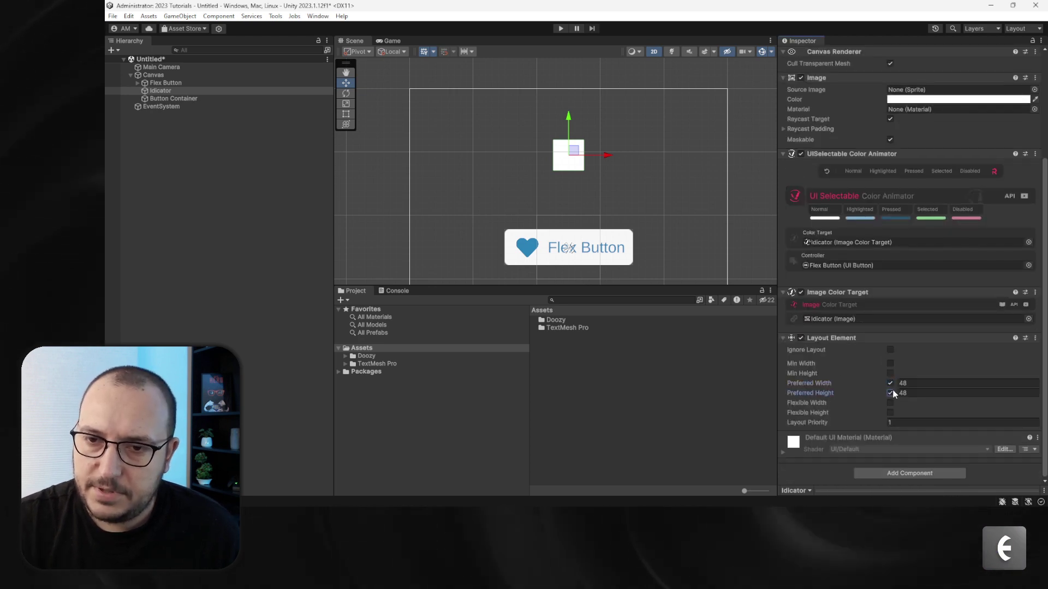
click(890, 393)
- Nest the Idicator under Button Container, and set the container's layout group to control child width and height with Child Force Expand off for both
drag(167, 90, 173, 99)
click(164, 90)
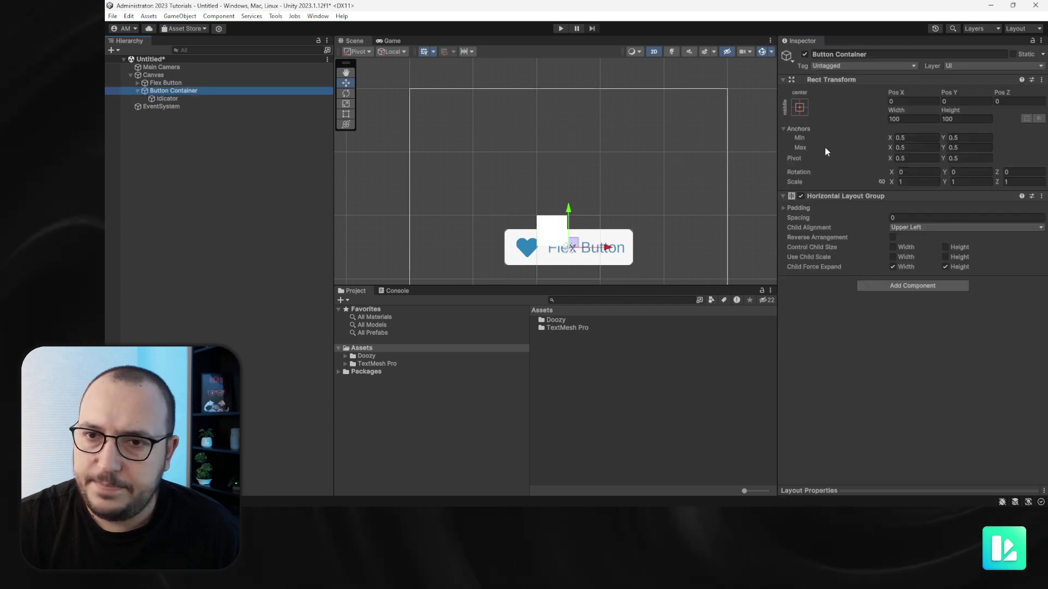
click(893, 247)
click(946, 247)
click(945, 267)
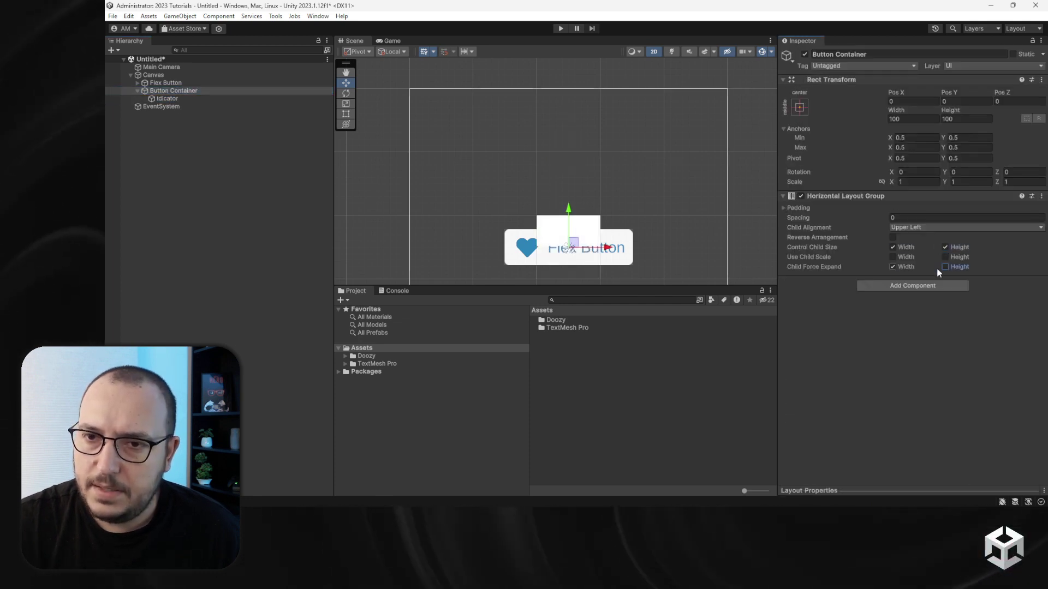
click(892, 267)
- Add a Content Size Fitter to Button Container with Horizontal Fit and Vertical Fit set to Preferred Size
click(898, 286)
text(la)
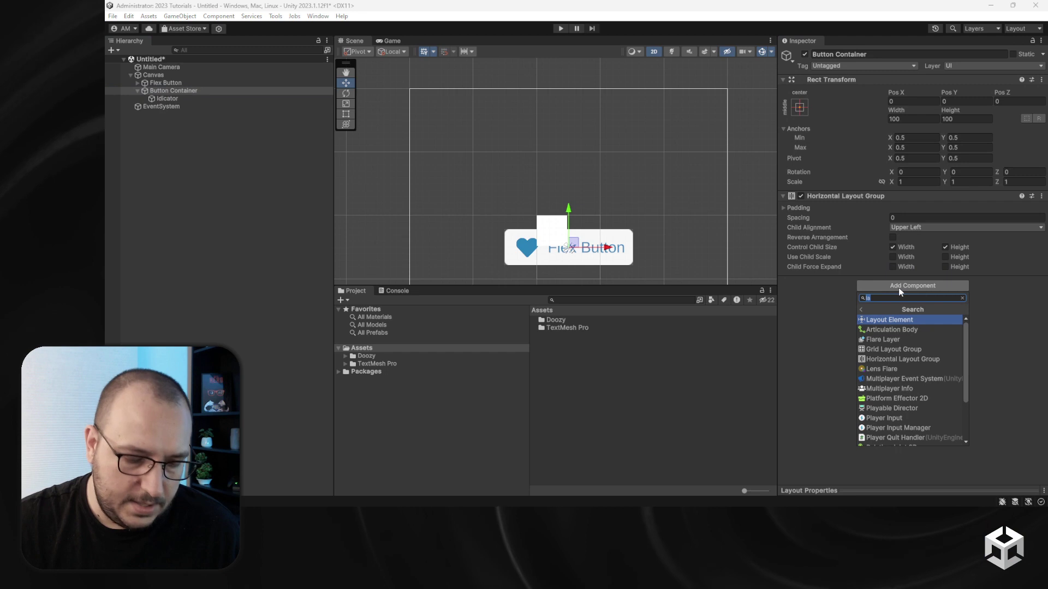
text(content)
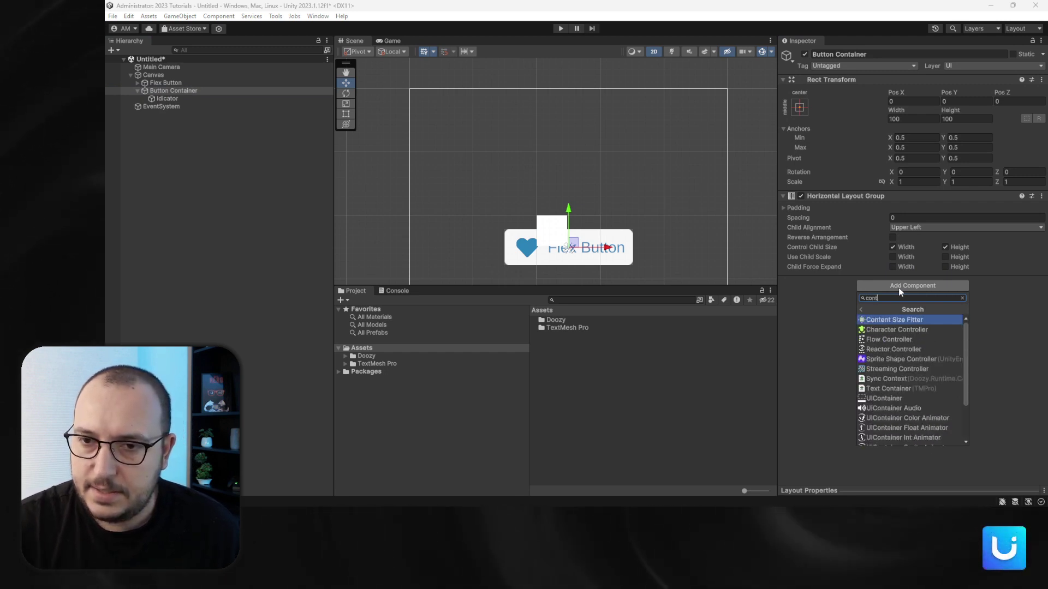
key(Return)
click(921, 304)
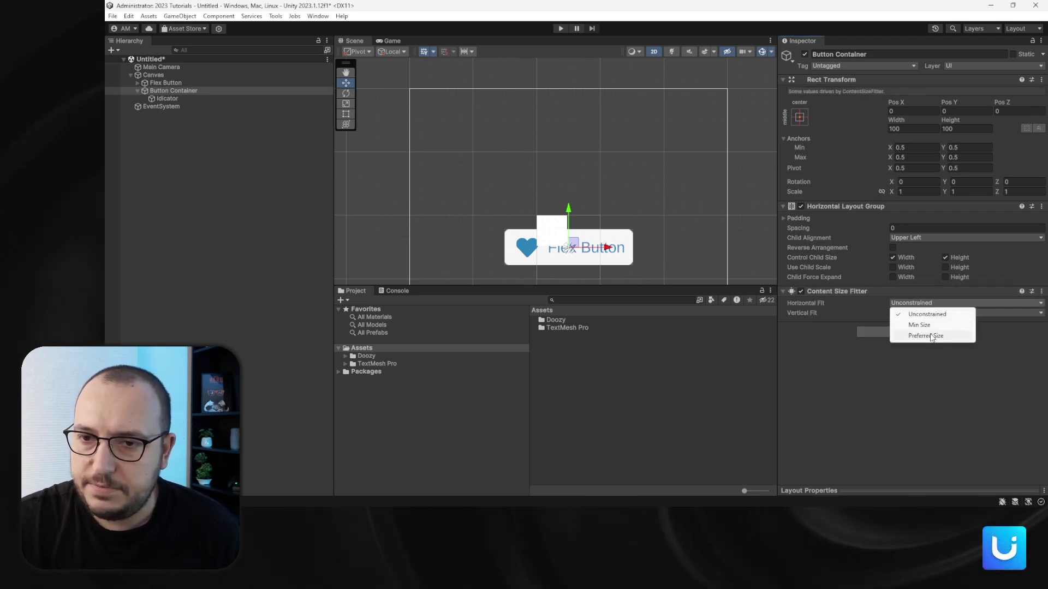
click(922, 334)
click(920, 314)
click(922, 344)
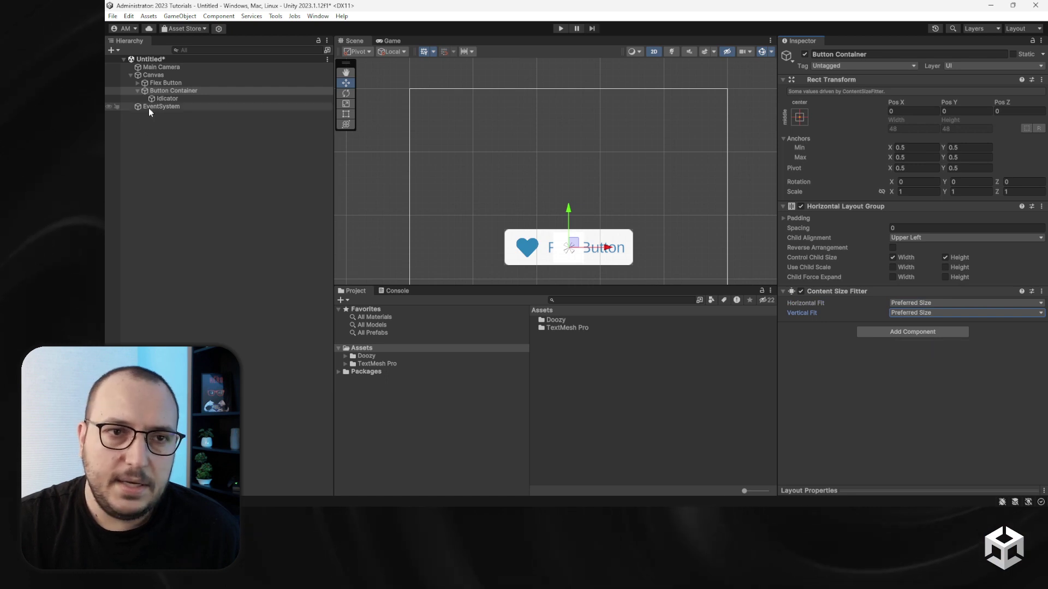
- Move the Flex Button into Button Container and give the container's layout group Middle Left child alignment and a spacing of 16
drag(164, 83, 168, 91)
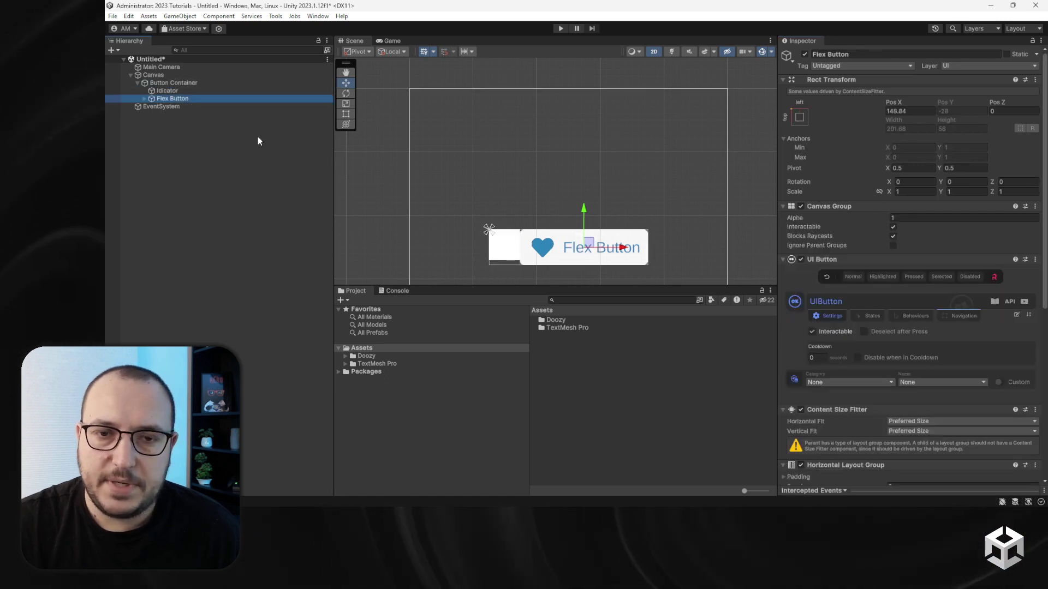
click(174, 83)
click(922, 238)
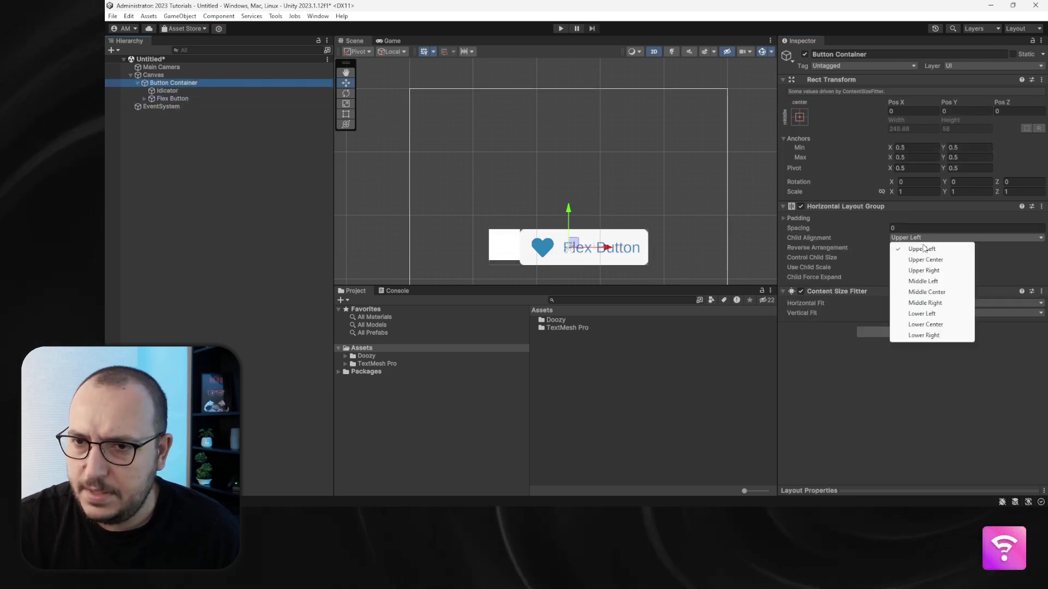
click(924, 282)
click(898, 229)
text(16)
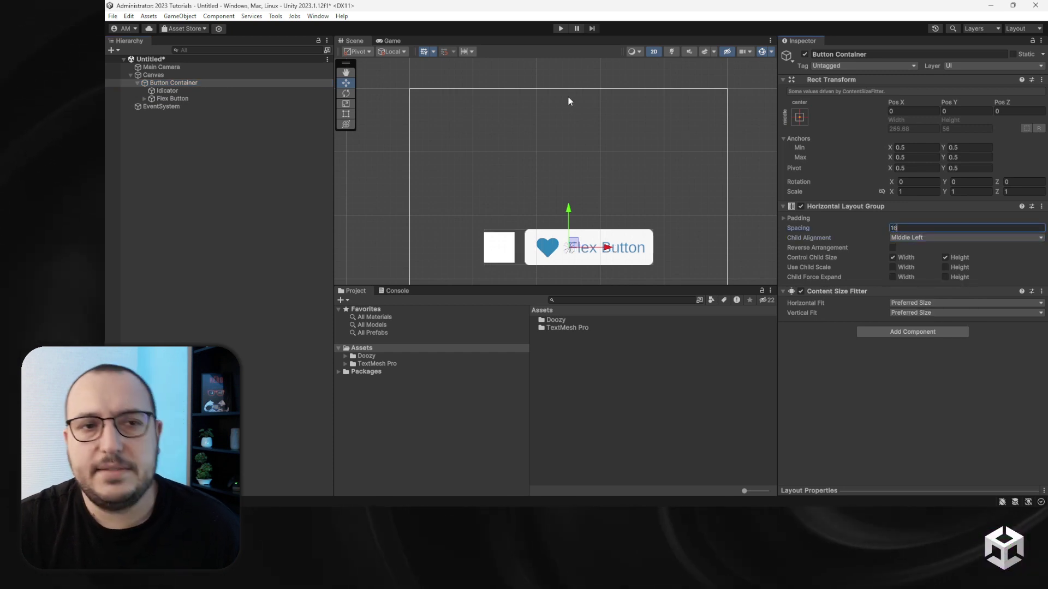
- Enter Play mode, test how the Idicator responds to selecting the Flex Button beside it, and exit Play mode
click(180, 84)
click(561, 29)
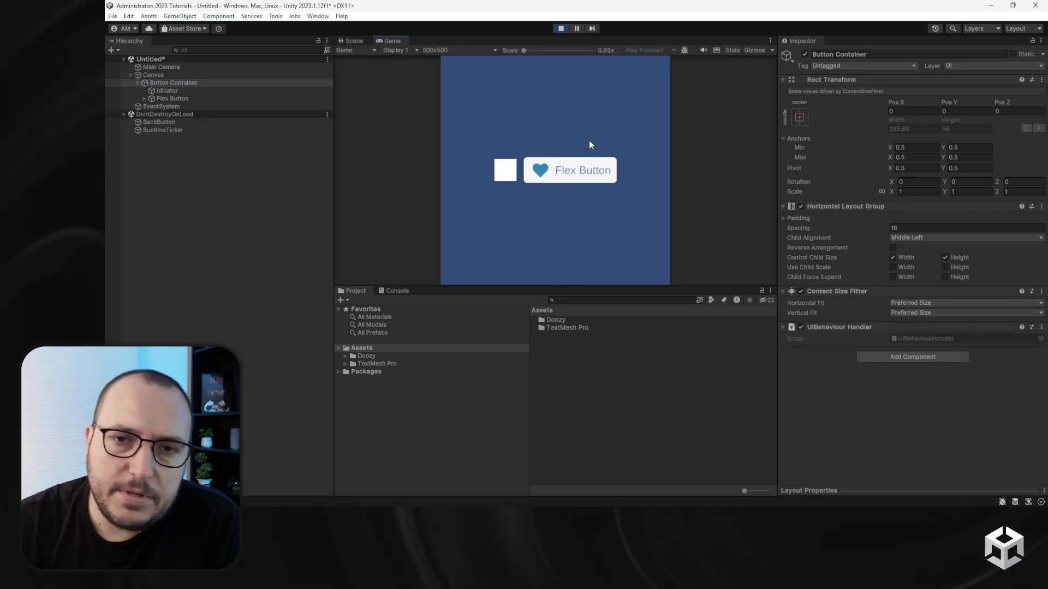
click(575, 169)
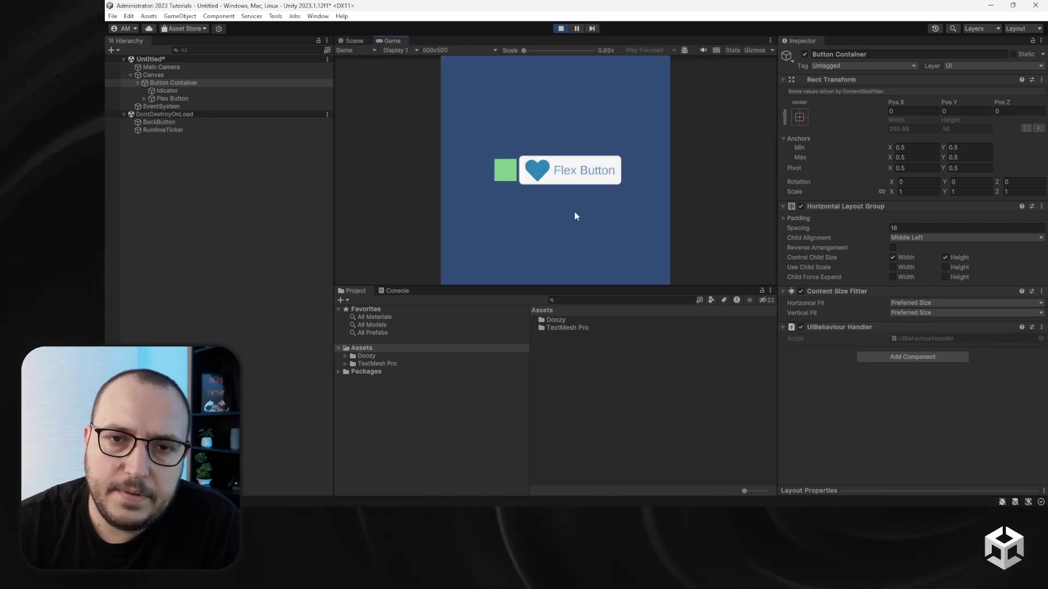
click(559, 29)
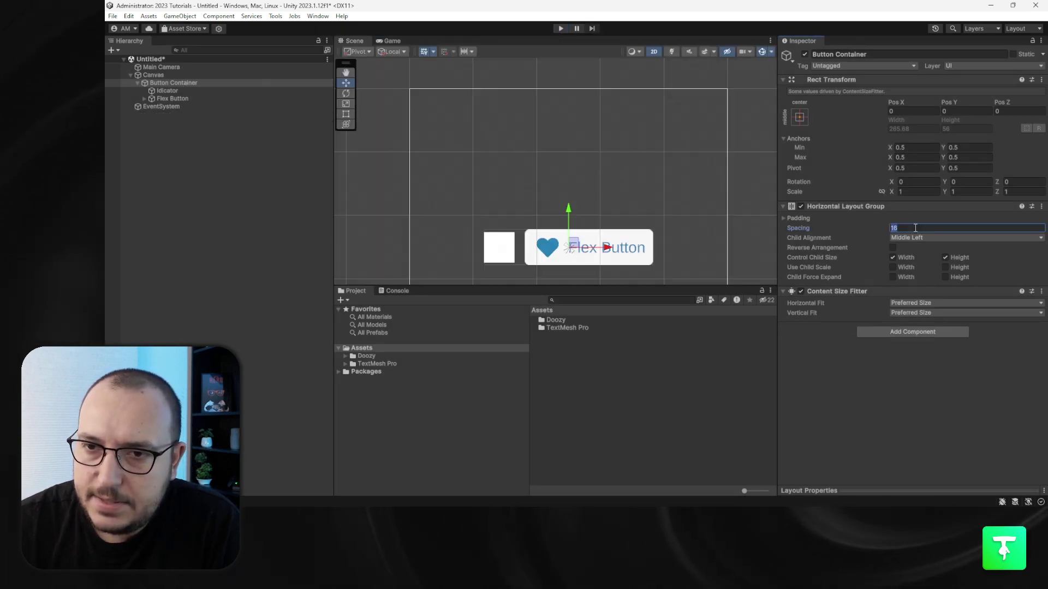
- Set Button Container's layout spacing to 24 and collapse the container in the hierarchy
click(916, 228)
text(24)
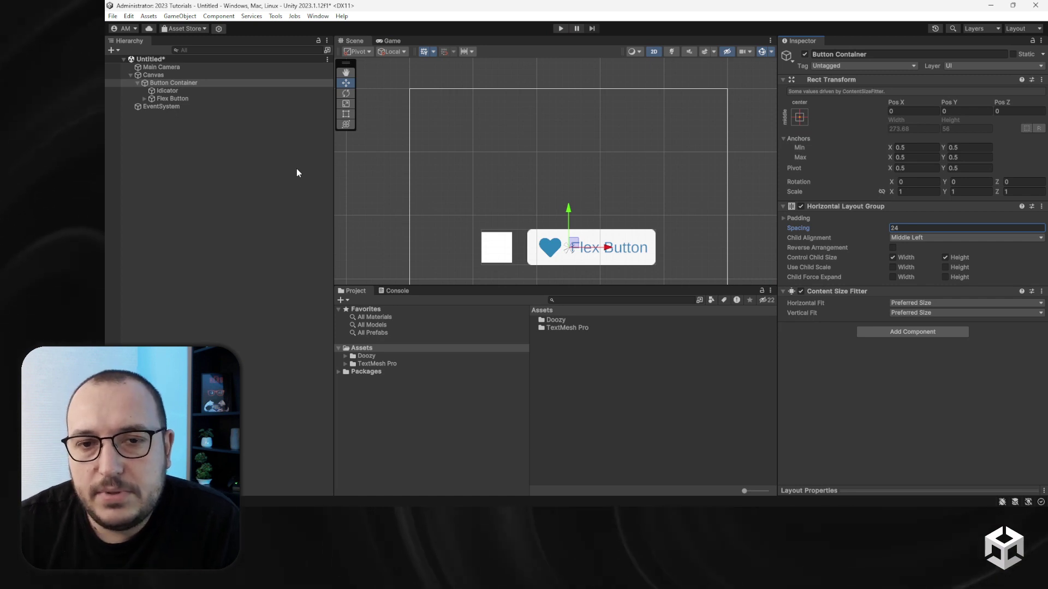
click(137, 85)
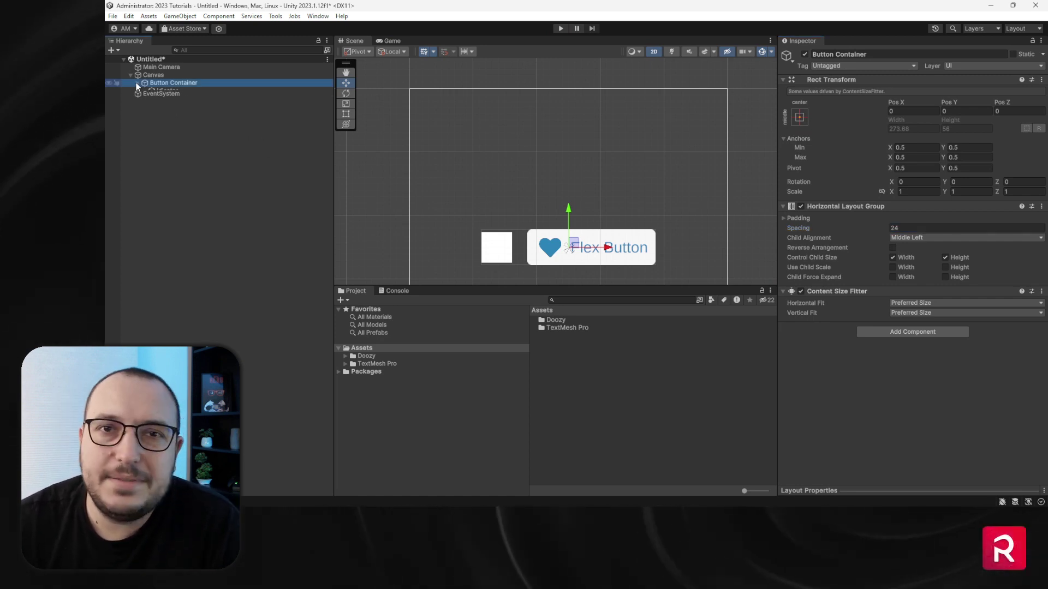
click(136, 83)
- Add a UI VerticalLayout object as a child of the Canvas
right_click(157, 76)
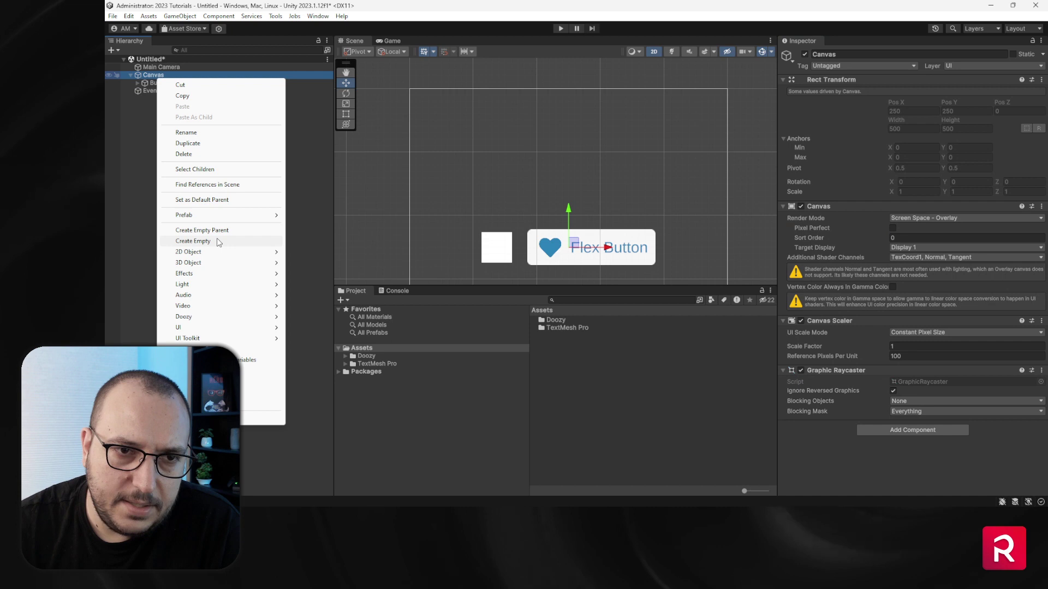
mouse_move(226, 321)
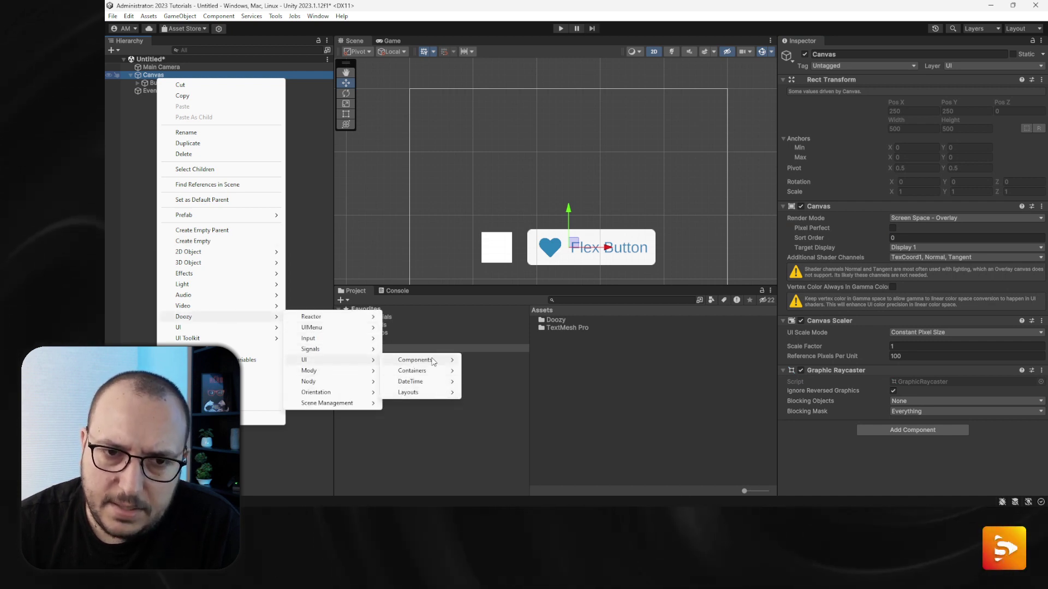
mouse_move(410, 365)
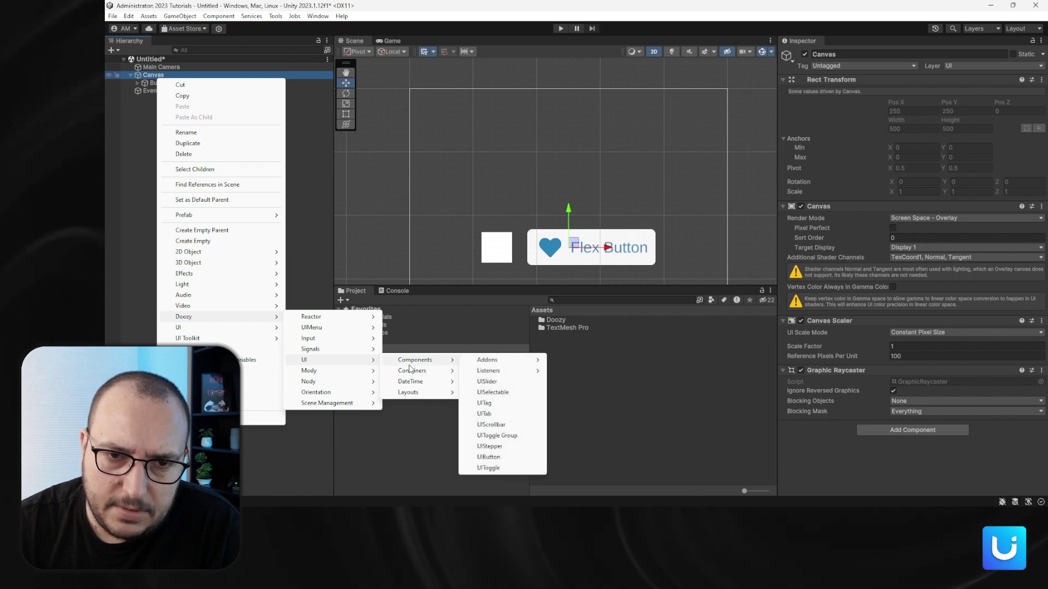
mouse_move(242, 323)
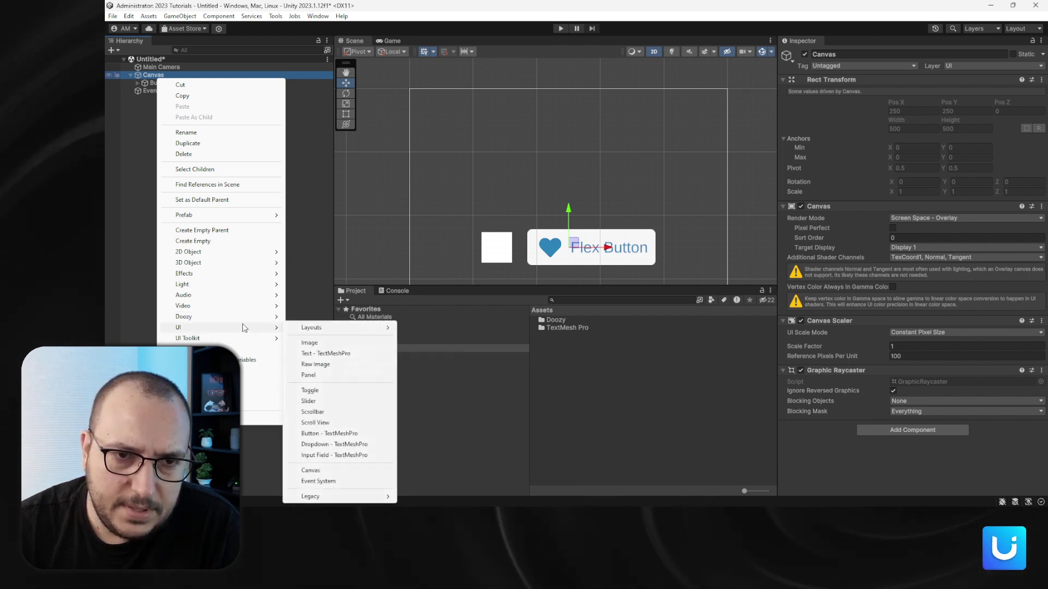
mouse_move(322, 330)
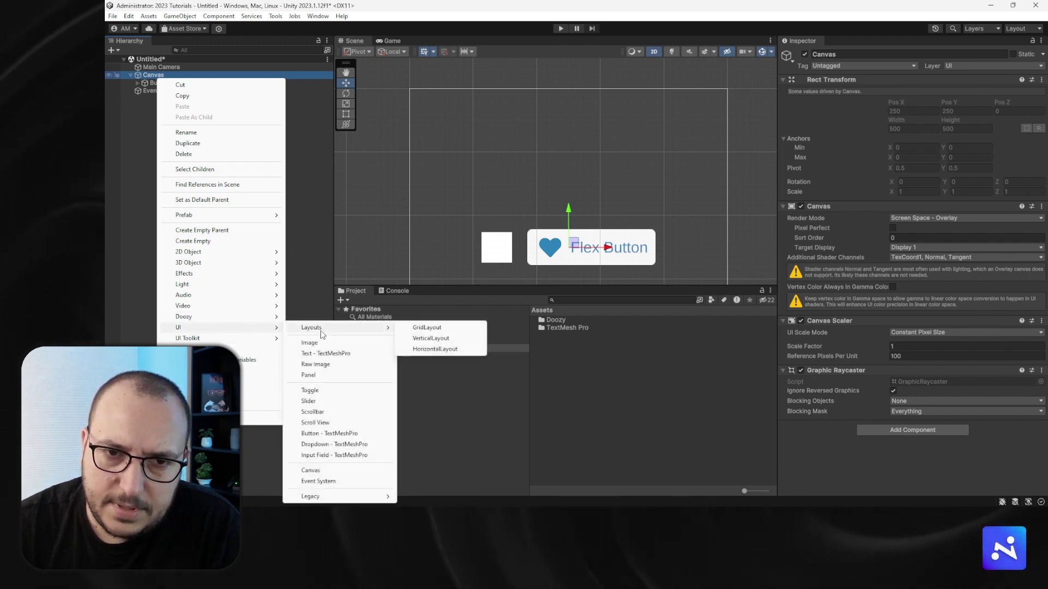
click(444, 339)
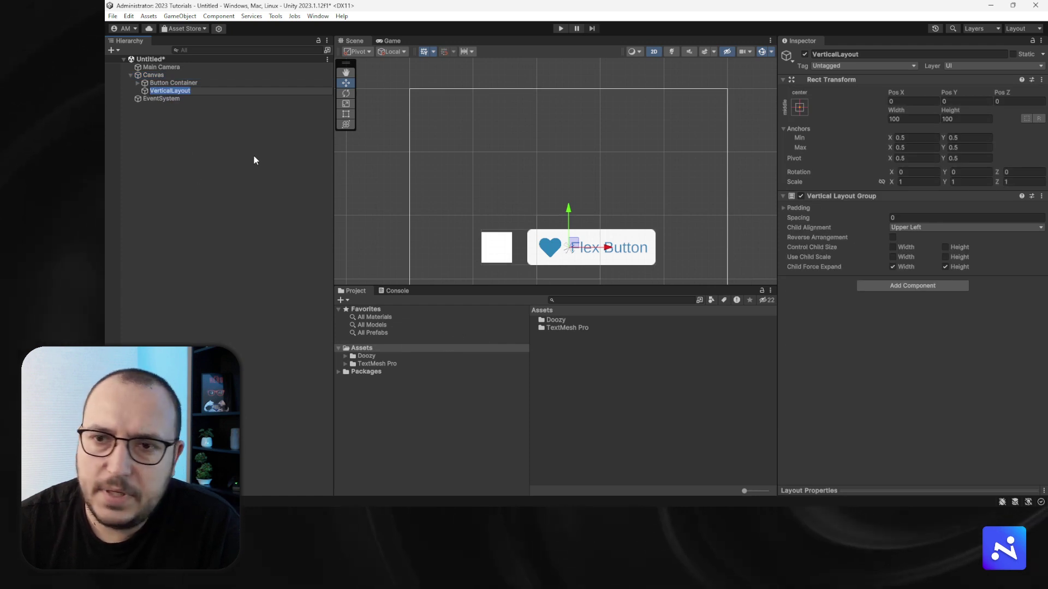
- Set the Vertical Layout Group to control child width and height, without force expanding either, using Middle Center child alignment
click(944, 247)
click(893, 247)
click(892, 267)
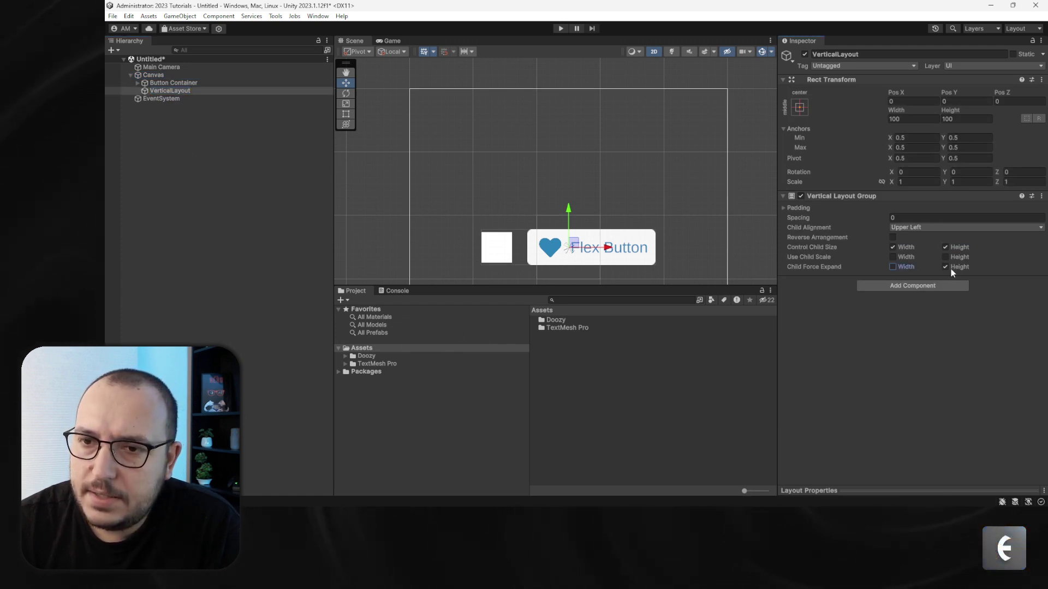
click(917, 228)
click(926, 281)
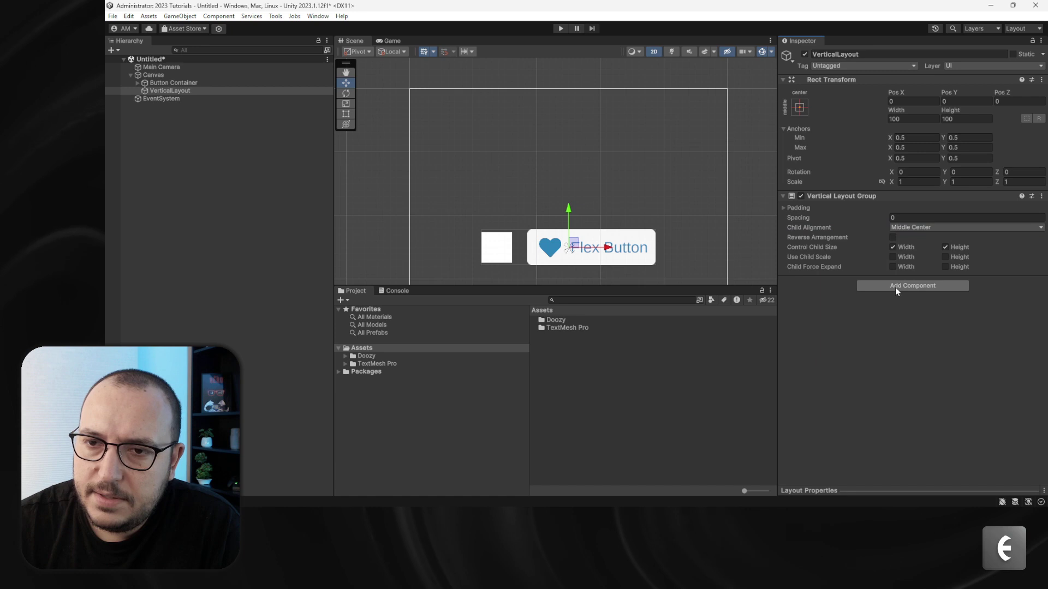
- Add a Content Size Fitter to VerticalLayout with Horizontal Fit and Vertical Fit set to Preferred Size
click(897, 286)
key(Return)
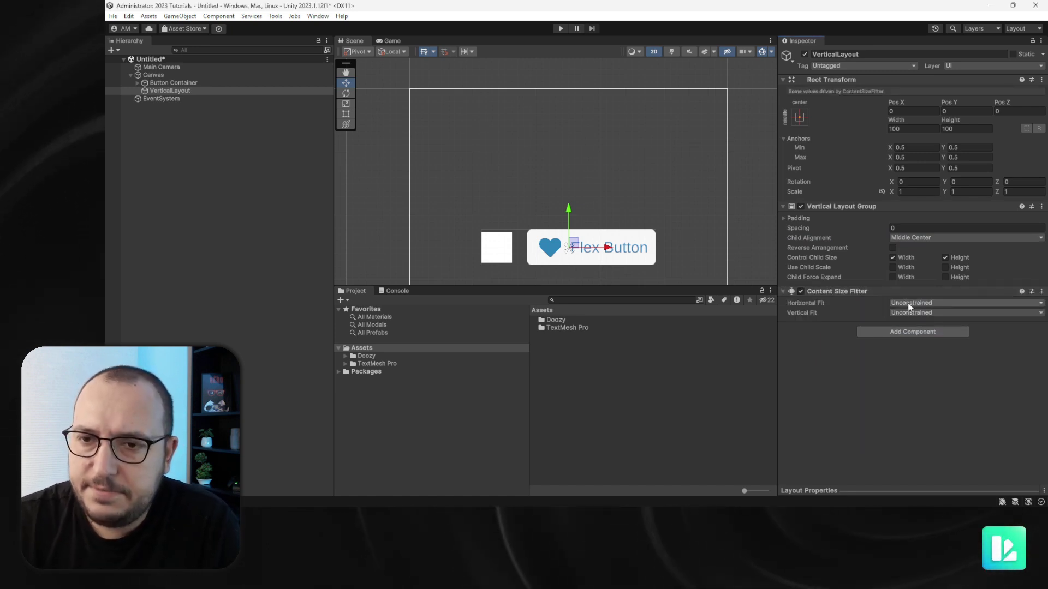
click(911, 303)
click(914, 334)
click(905, 313)
click(917, 344)
- Move Button Container into VerticalLayout and rename it Button 1
click(175, 82)
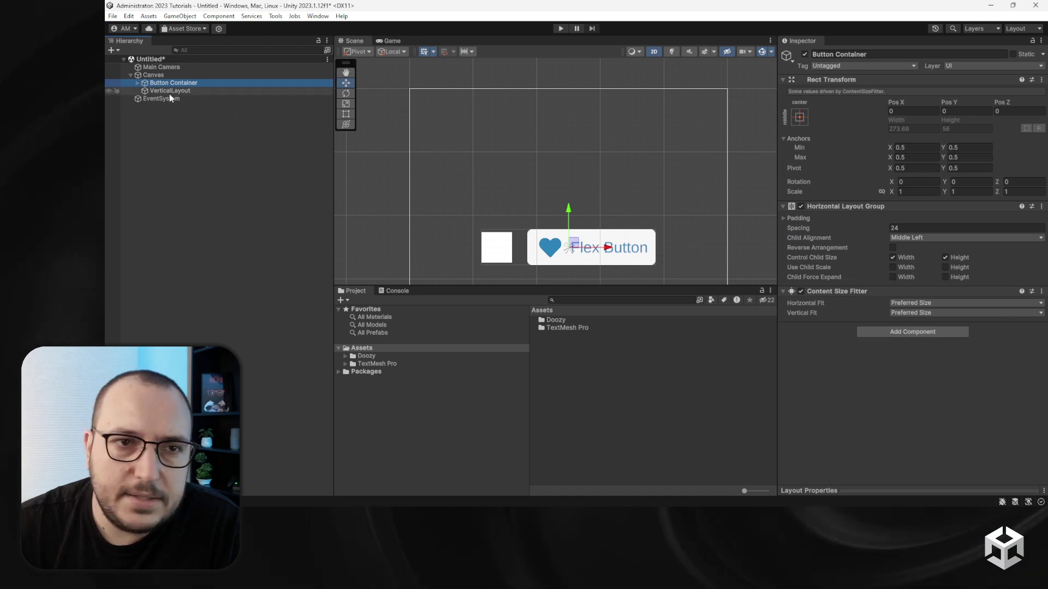
drag(173, 94, 171, 93)
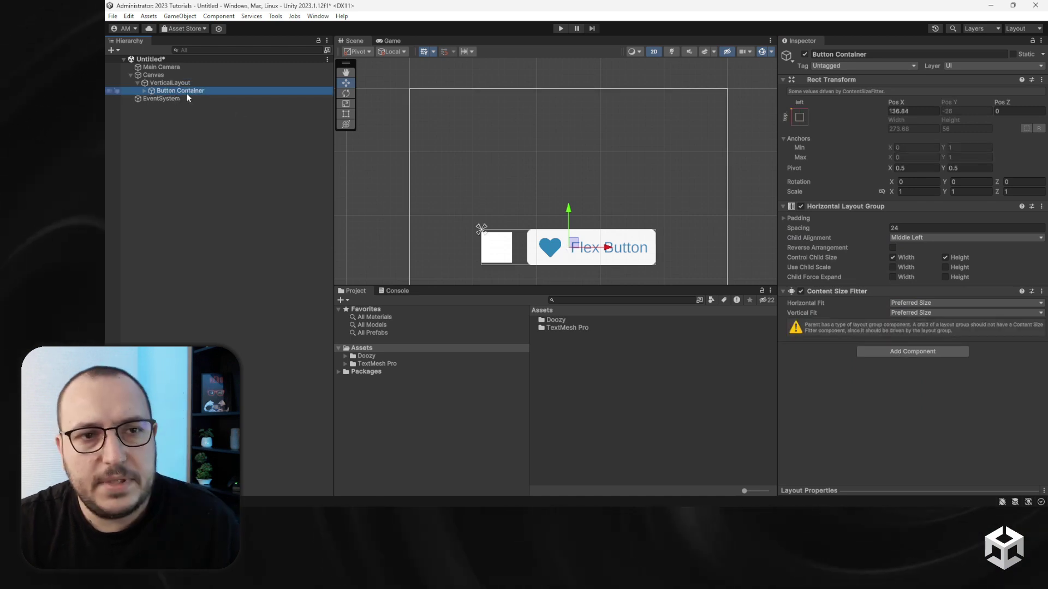
double_click(187, 92)
key(Return)
- Duplicate Button 1 three times within VerticalLayout
key(ctrl+d)
key(ctrl+d)
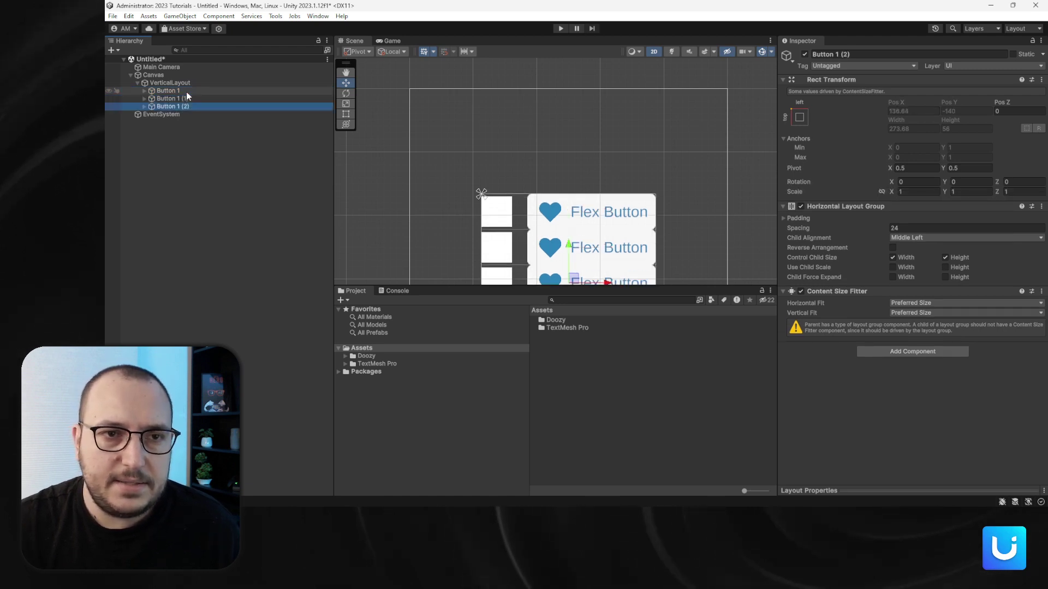
key(ctrl+d)
- Rename the three copies of Button 1 as Button 2, Button 3 and Button 4
double_click(179, 98)
drag(181, 100, 196, 98)
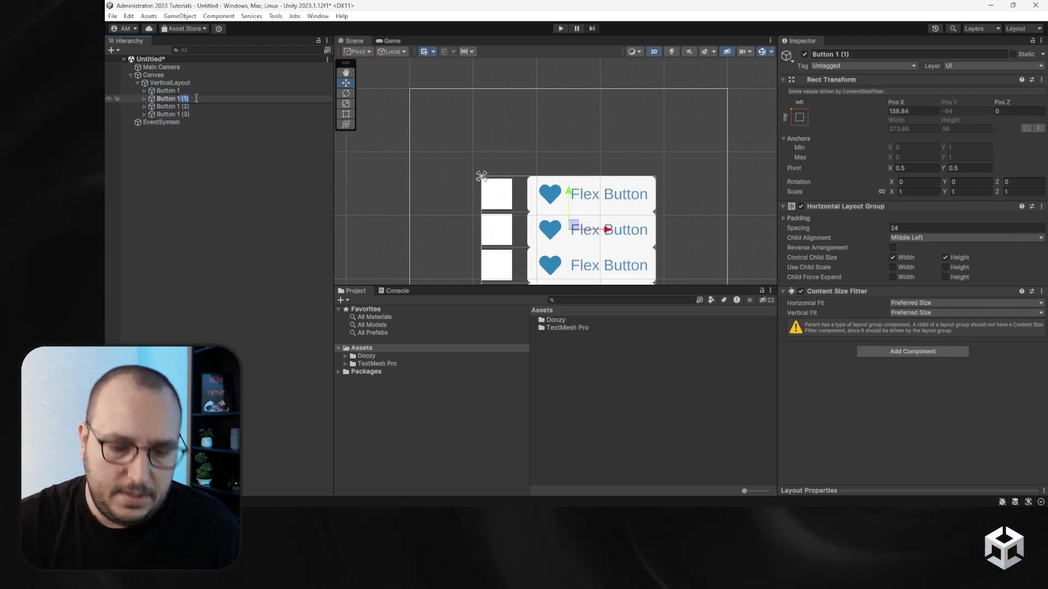
text(2)
key(Return)
key(Down)
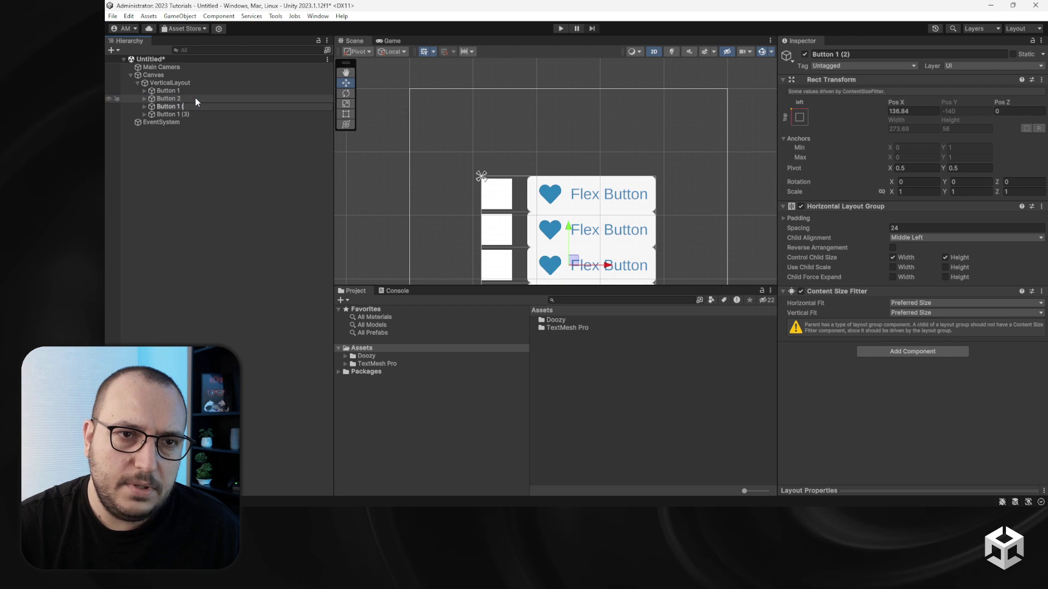
key(Return)
key(Down)
key(F2)
key(BackSpace)
text(4)
key(Return)
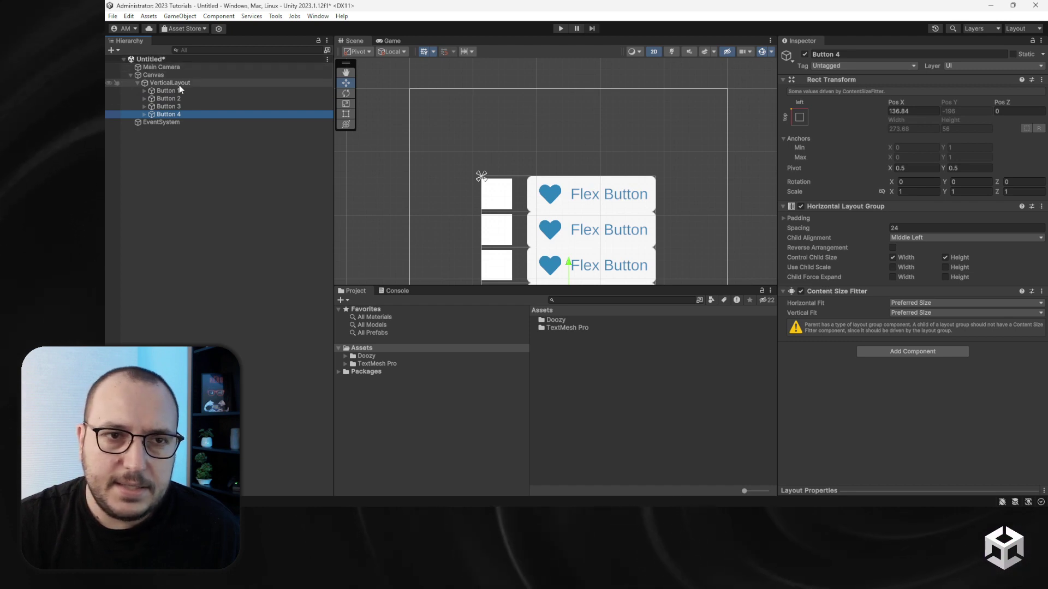
- Set the VerticalLayout's spacing to 32 and frame the button stack in the Scene view
click(179, 83)
click(917, 228)
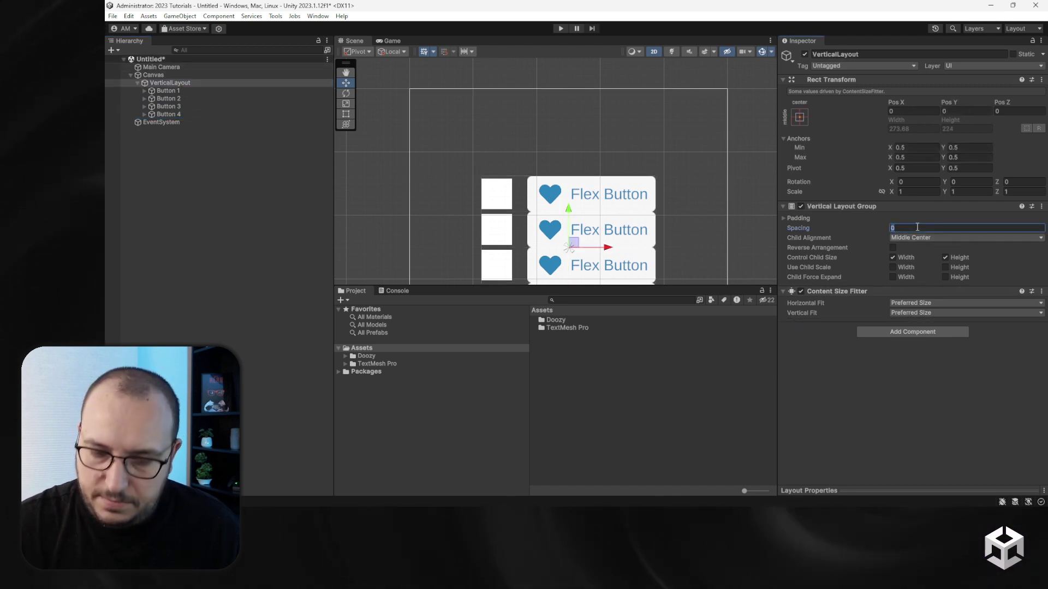
text(24)
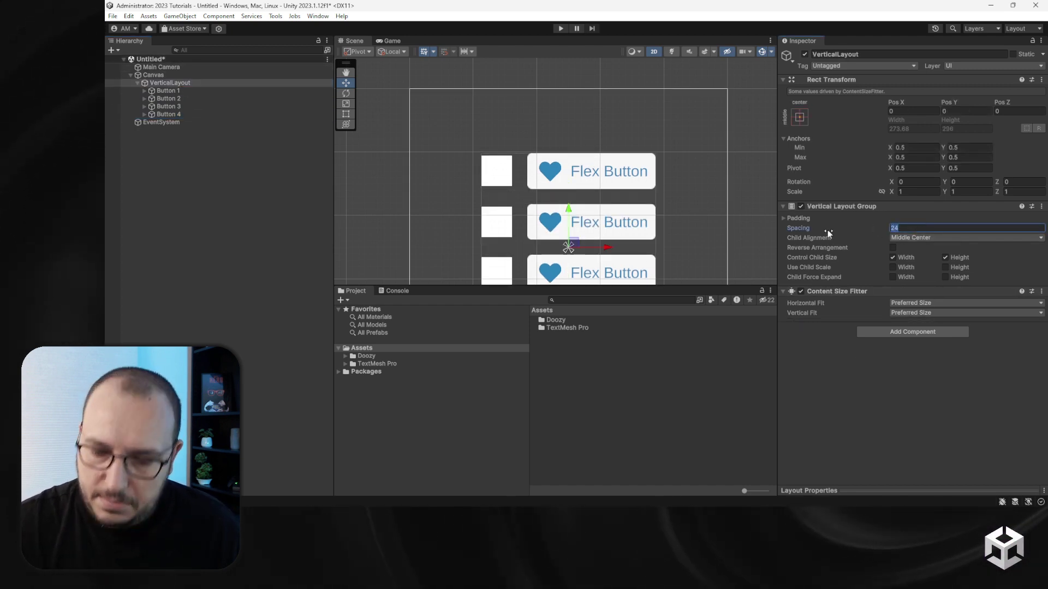
text(32)
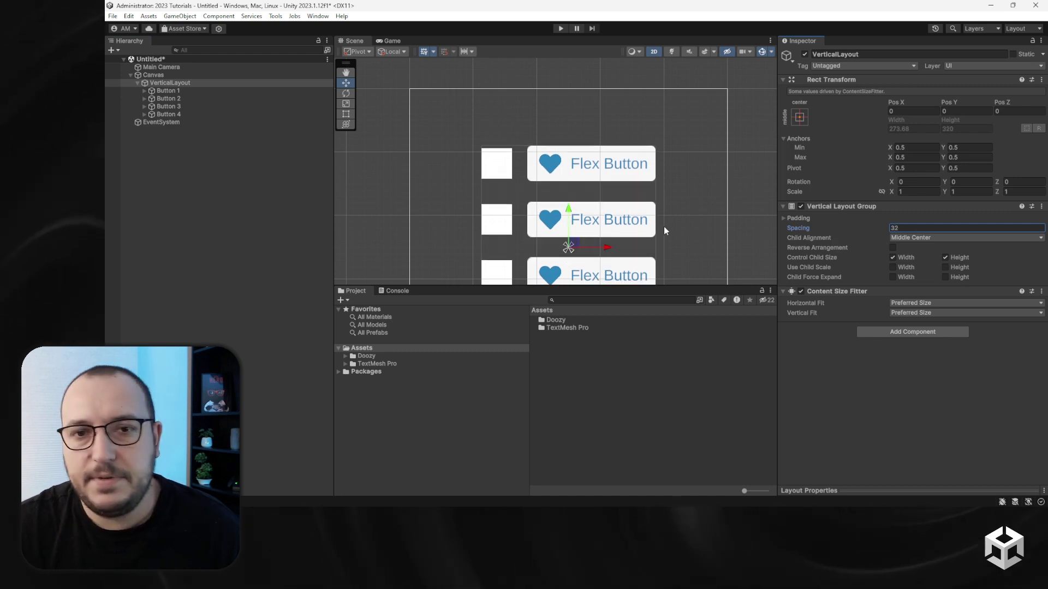
scroll(649, 200, down, 4)
key(f)
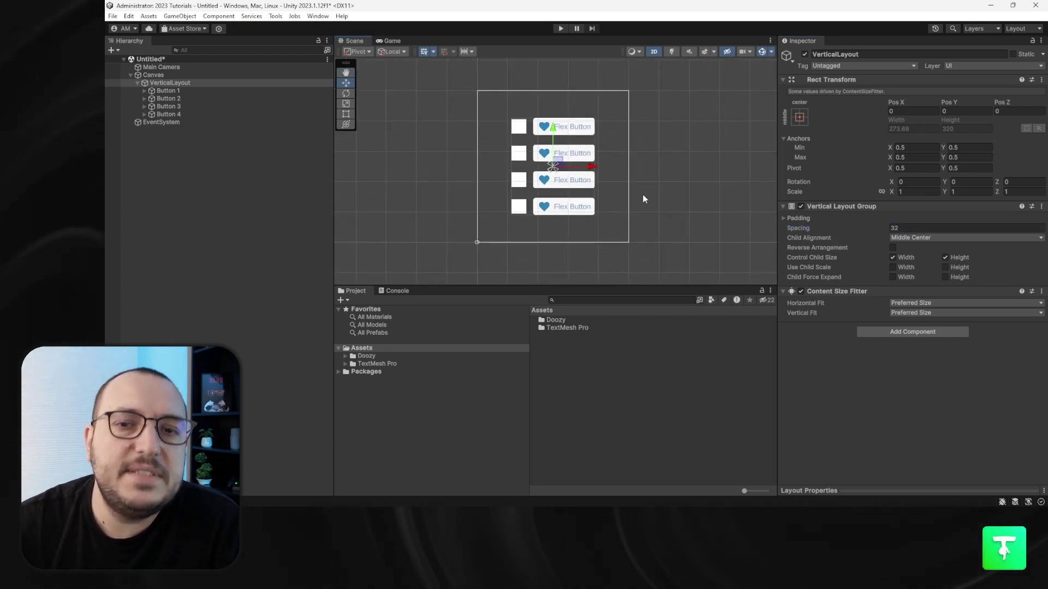
- Enter Play mode and test how the indicators respond to selecting the second Flex Button, navigating between buttons and submitting the selected one
click(442, 156)
click(560, 28)
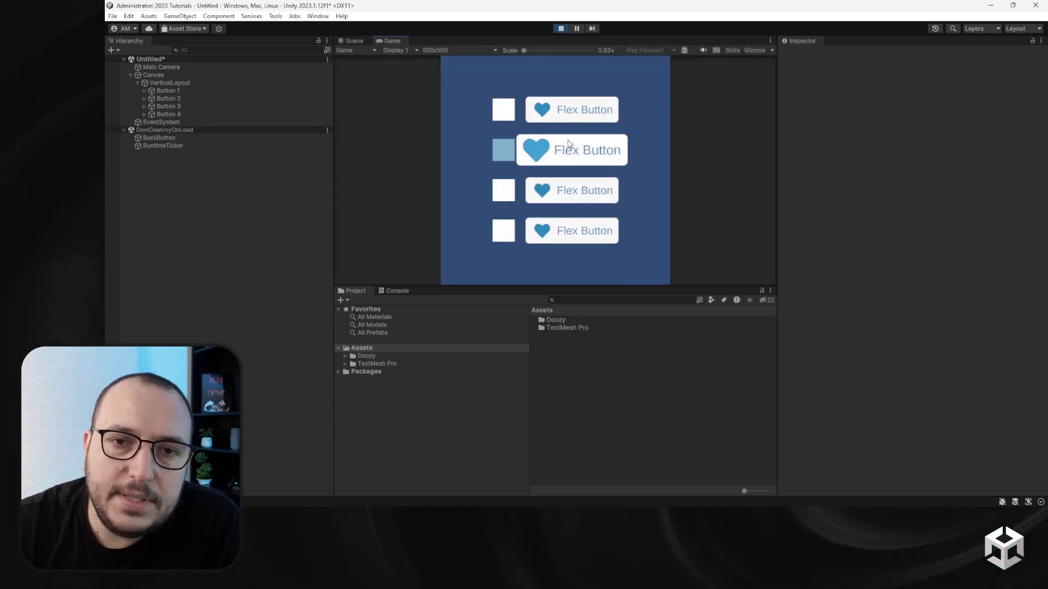
click(566, 158)
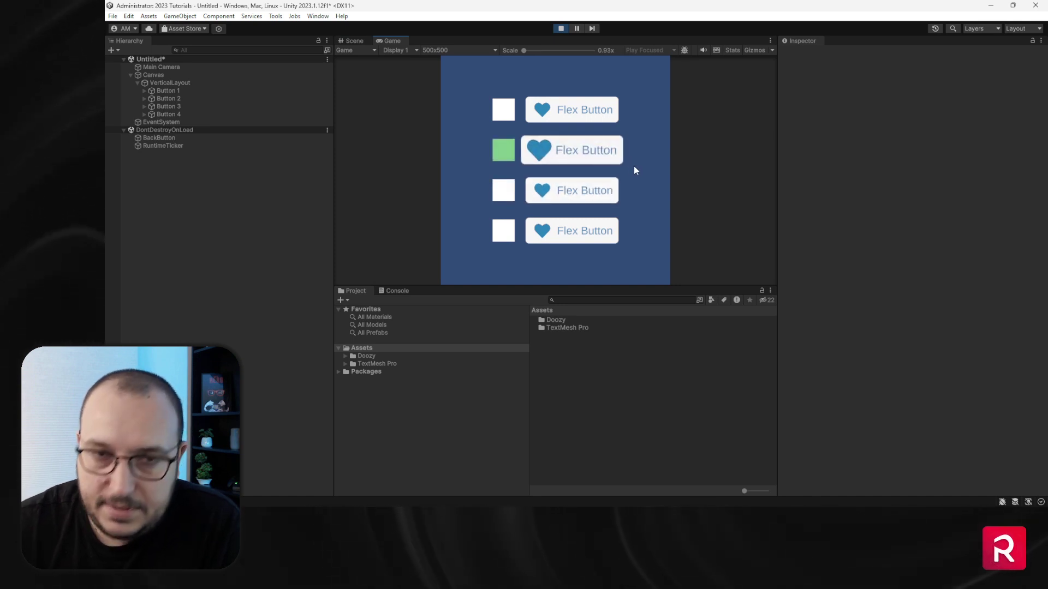
key(Down)
key(Down)
key(Up)
key(Up)
key(Up)
key(Down)
key(Down)
key(Up)
key(Up)
key(Return)
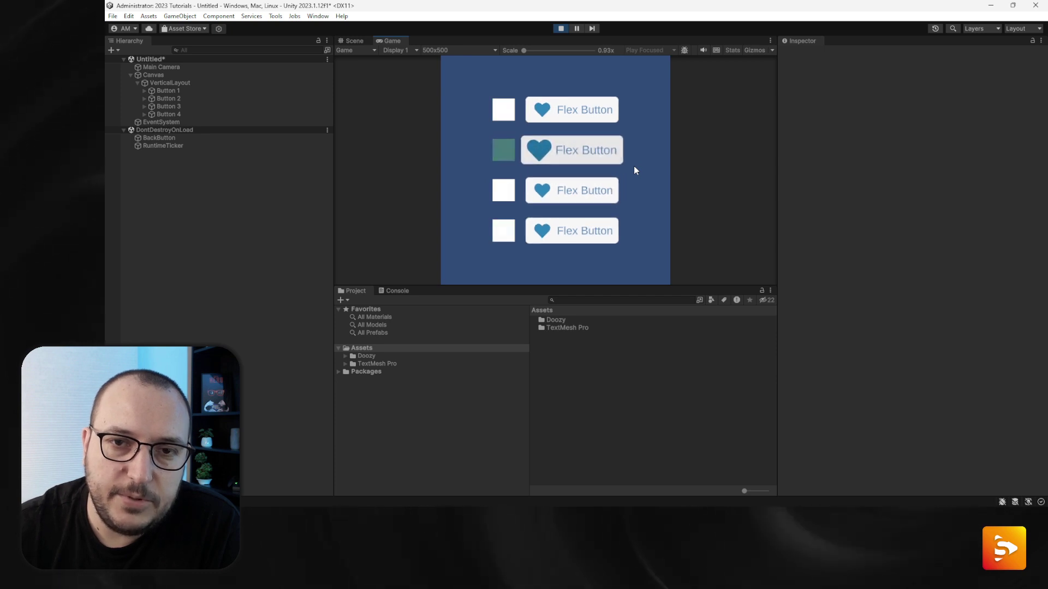
key(Down)
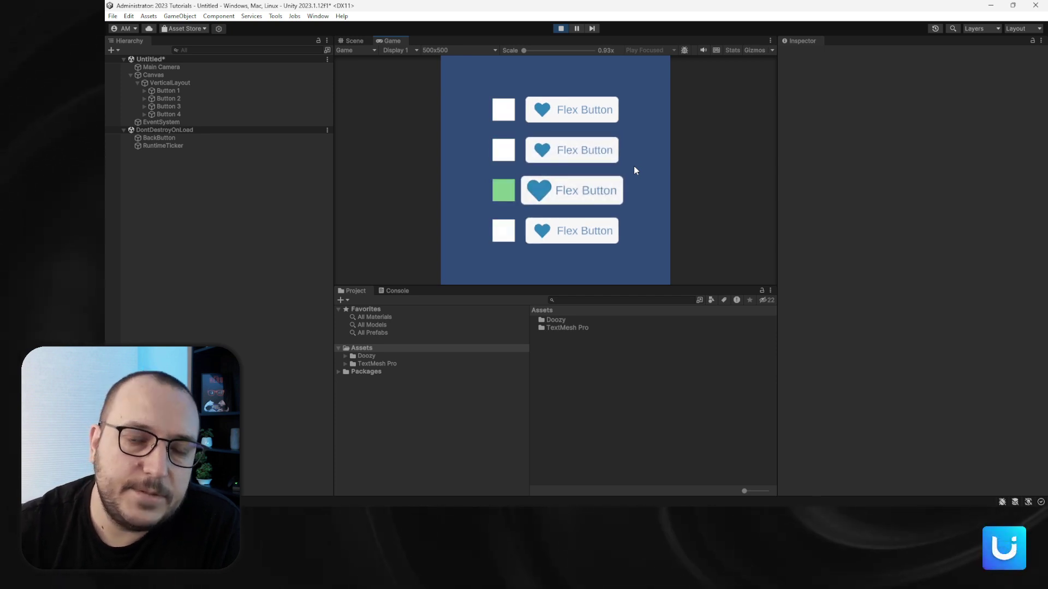
click(583, 155)
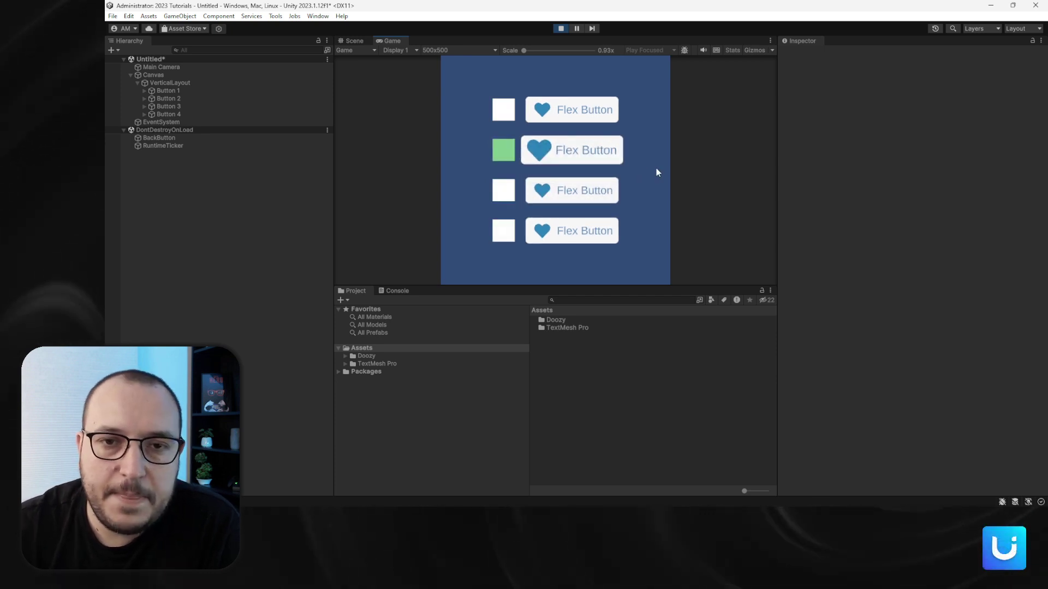
- Turn off Interactable on Button 4's Flex Button to test the disabled state, and exit Play mode
click(159, 114)
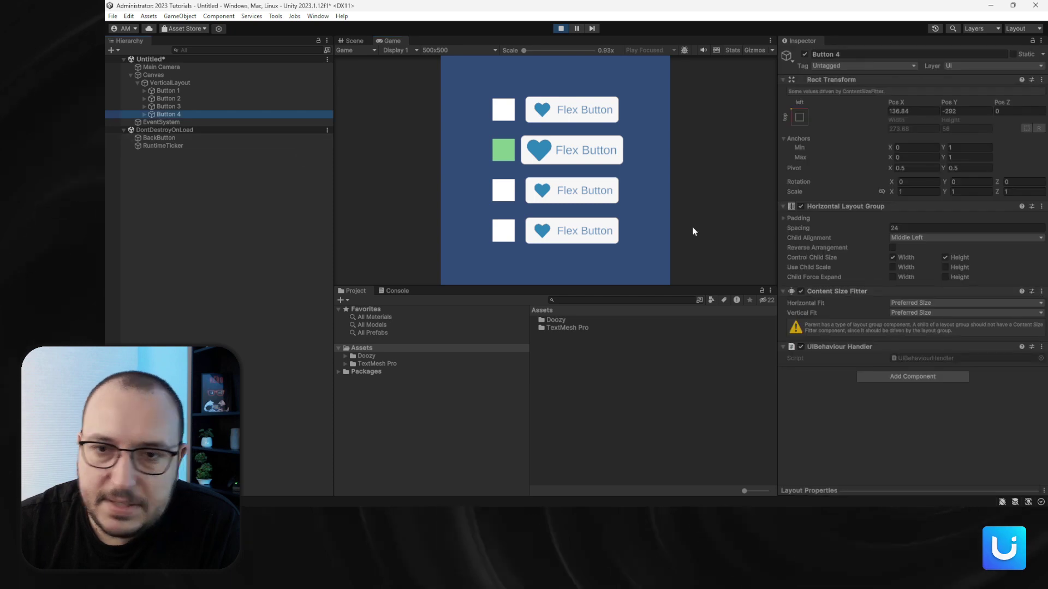
click(143, 115)
click(172, 130)
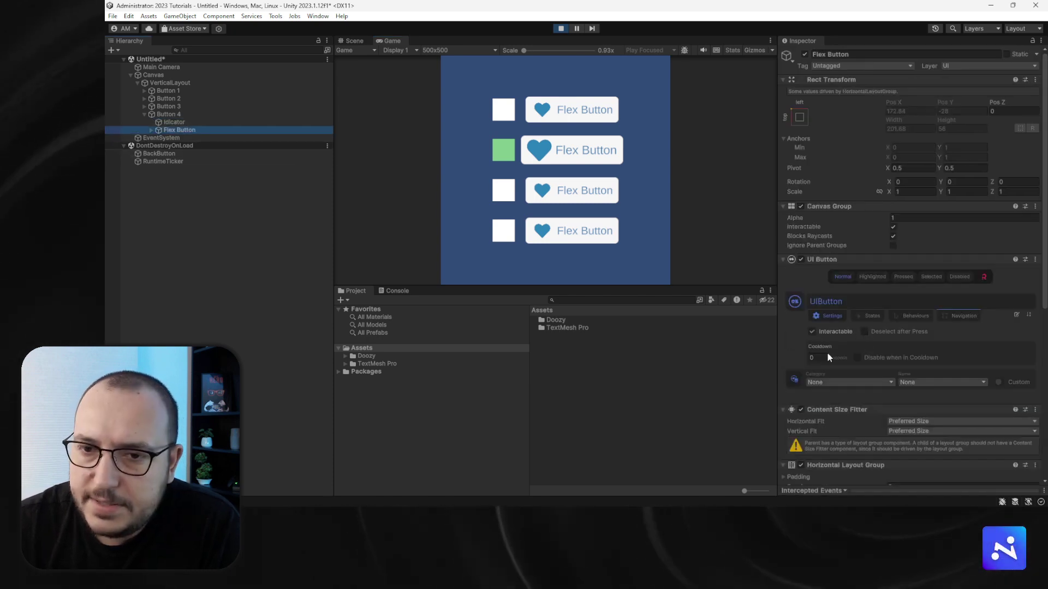
click(813, 331)
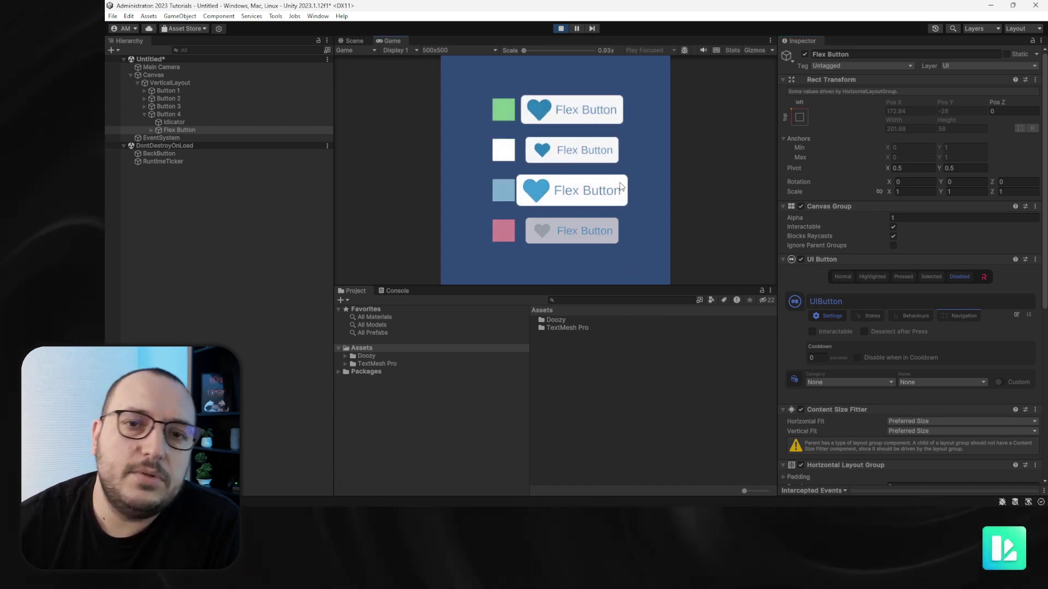
click(561, 29)
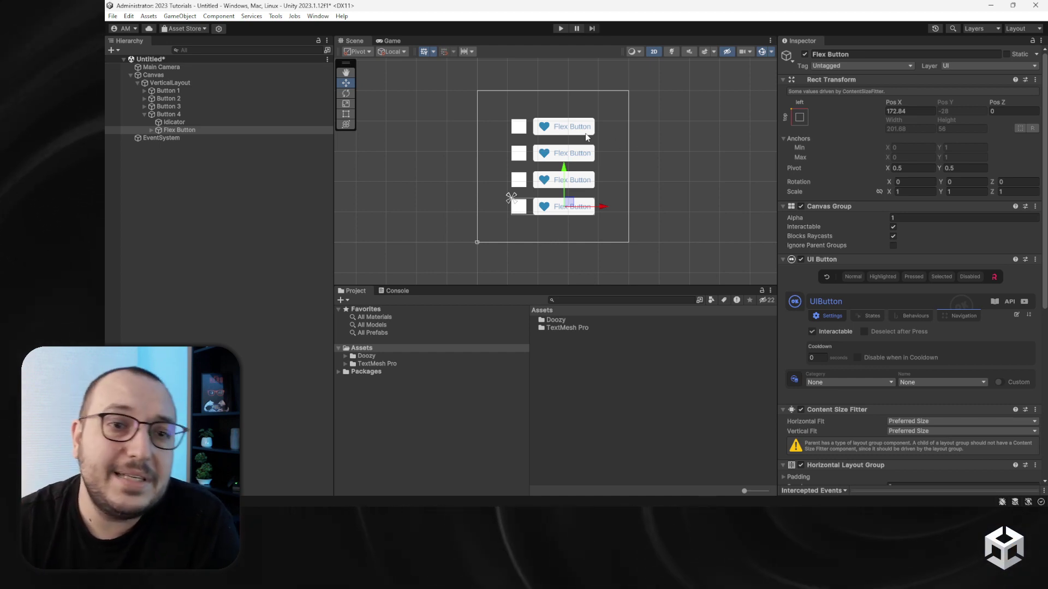
- Enter Play mode, open the EventSystem's Event System component in its own Debug-mode properties window, and place it beside the buttons
click(561, 29)
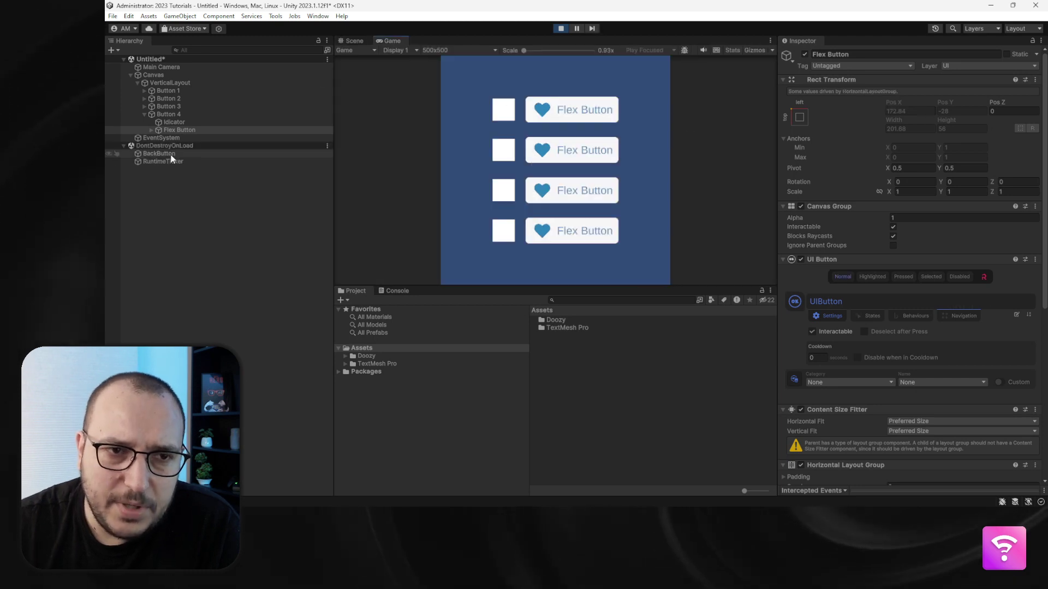
click(162, 139)
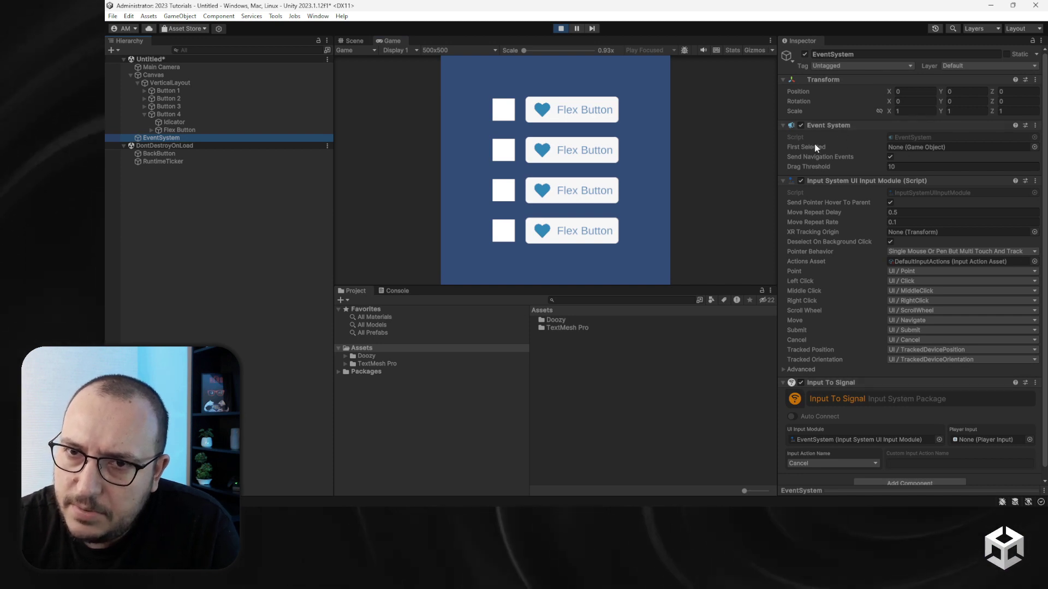
right_click(828, 129)
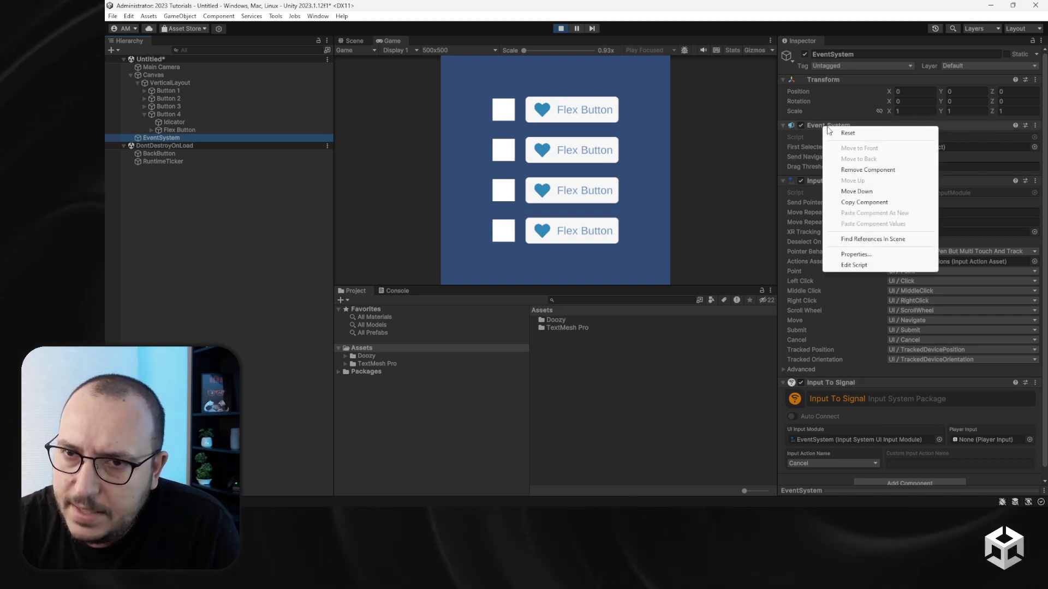
click(854, 254)
right_click(259, 31)
click(306, 46)
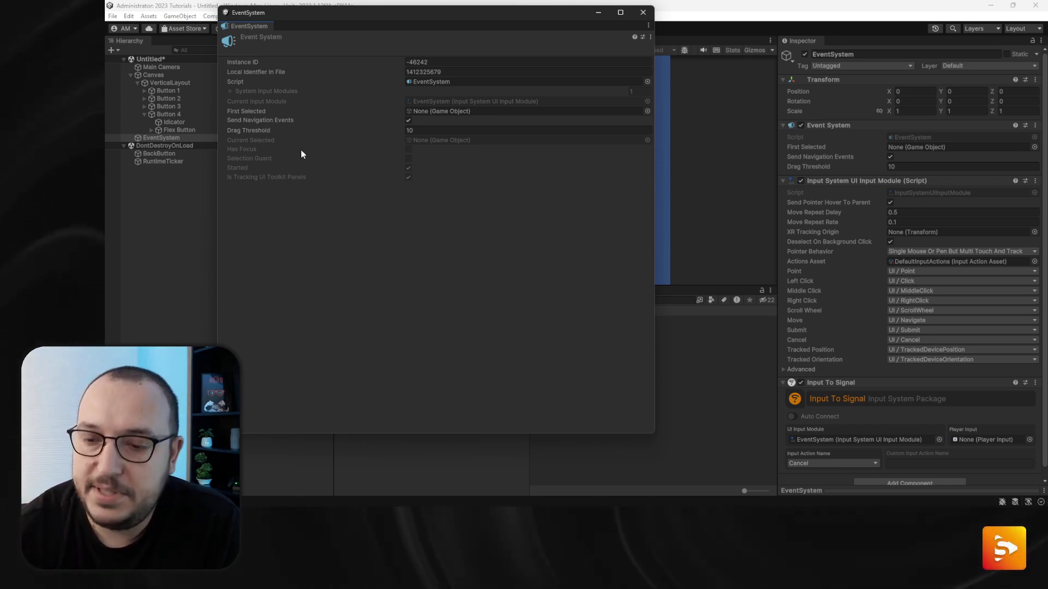
drag(277, 16, 728, 65)
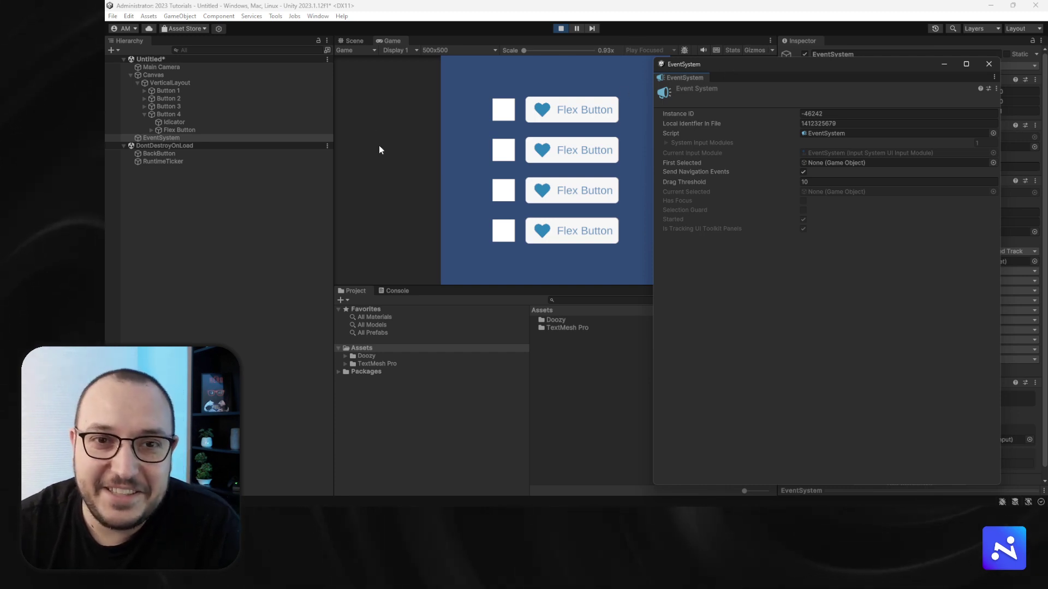
- Select the first Flex Button in the running game to examine the Event System's Current Selected field
click(356, 148)
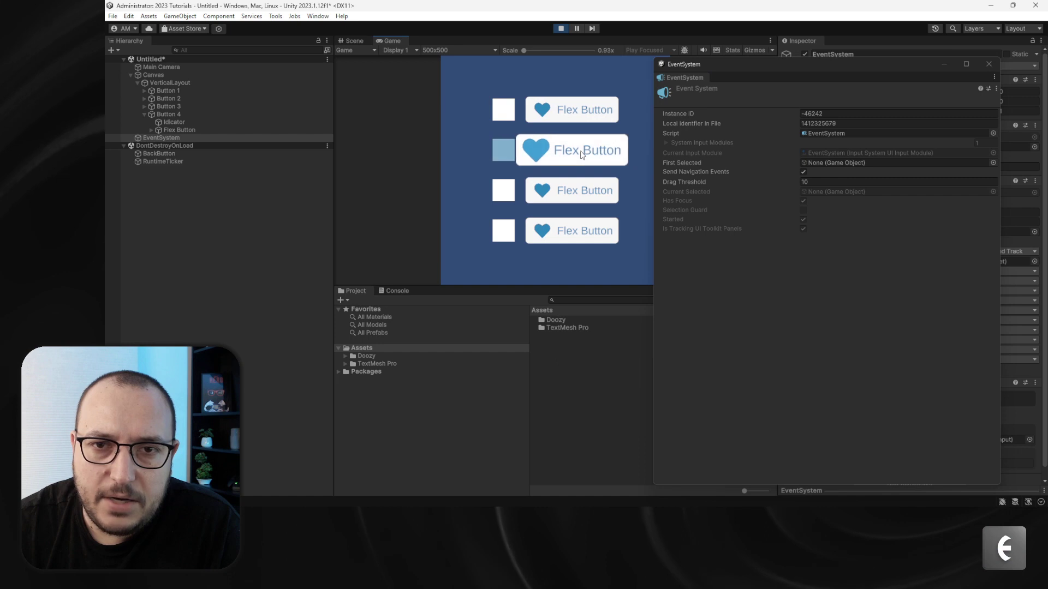
click(563, 119)
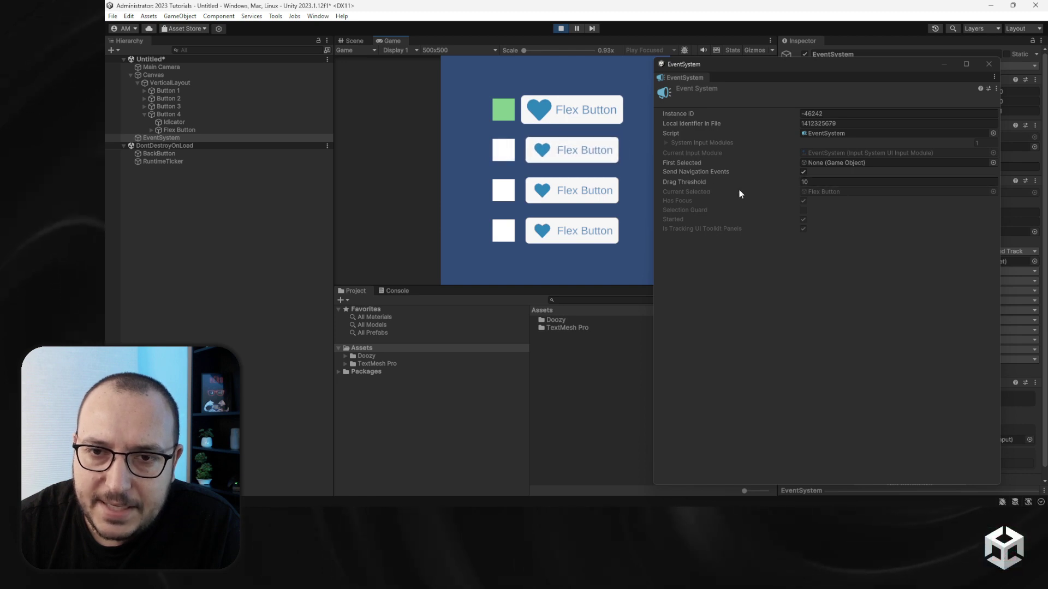
- Exit Play mode, and rename the Flex Buttons under Button 1 and Button 2 as Flex Button 1 and Flex Button 2
click(557, 29)
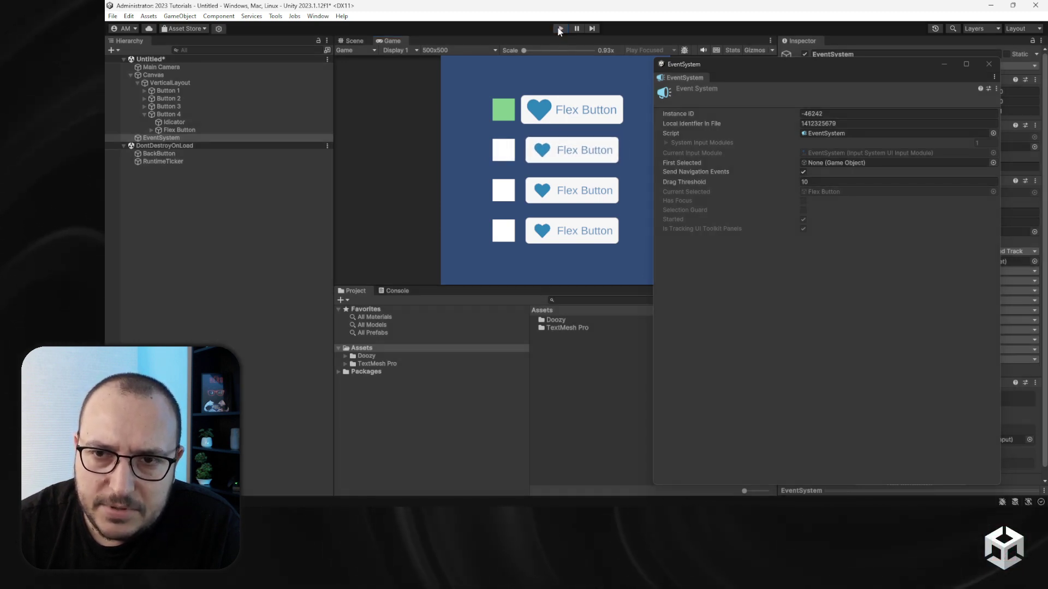
click(145, 107)
click(144, 98)
click(144, 90)
click(185, 107)
click(196, 107)
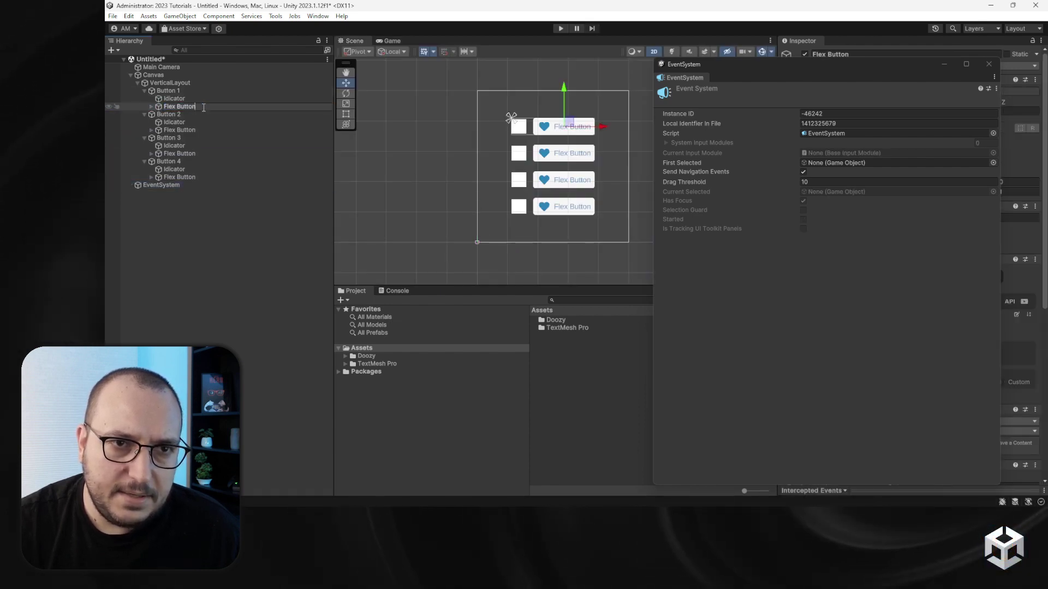
text(1)
key(Return)
click(202, 131)
click(214, 130)
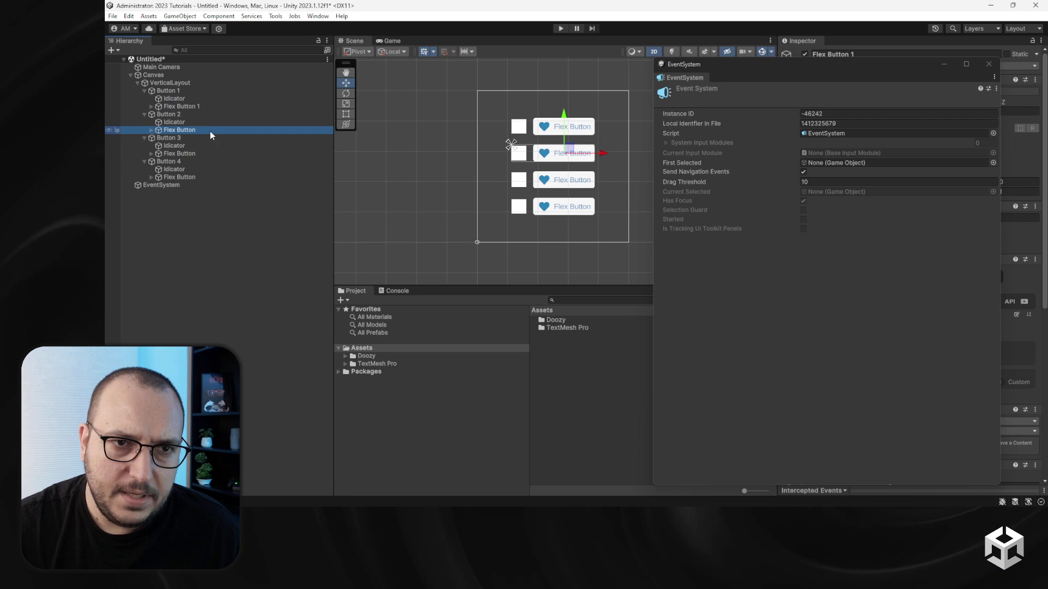
text(2)
key(Return)
- Rename the Flex Buttons under Button 3 and Button 4 as Flex Button 3 and Flex Button 4
click(180, 153)
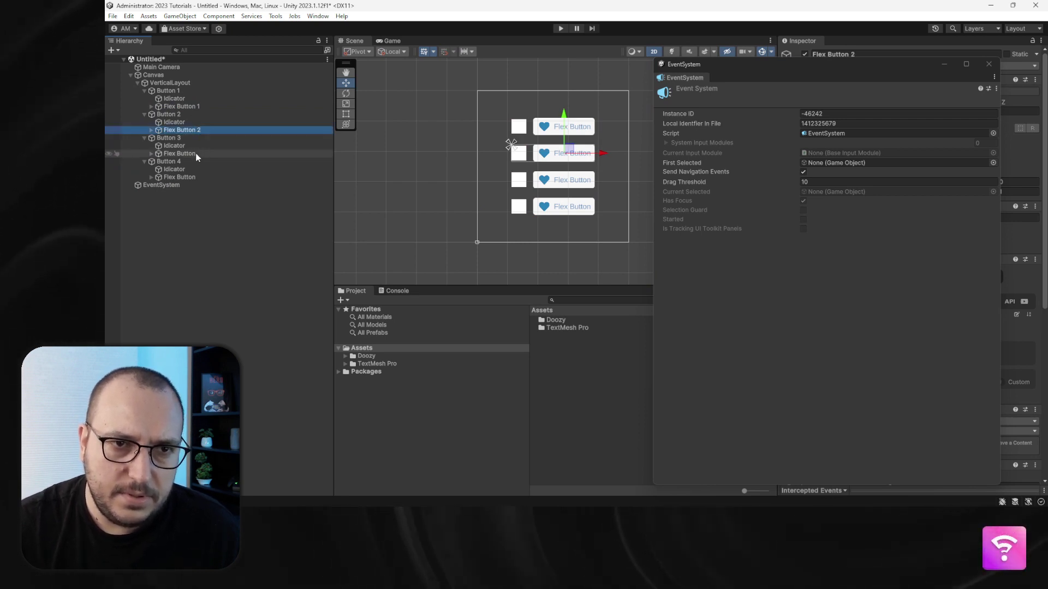
click(213, 154)
text(3)
key(Return)
click(177, 178)
click(220, 177)
text(4)
key(Return)
- Expand the four Flex Buttons in the hierarchy and set the label texts of Flex Button 1 and Flex Button 2 to 1 and 2
click(151, 177)
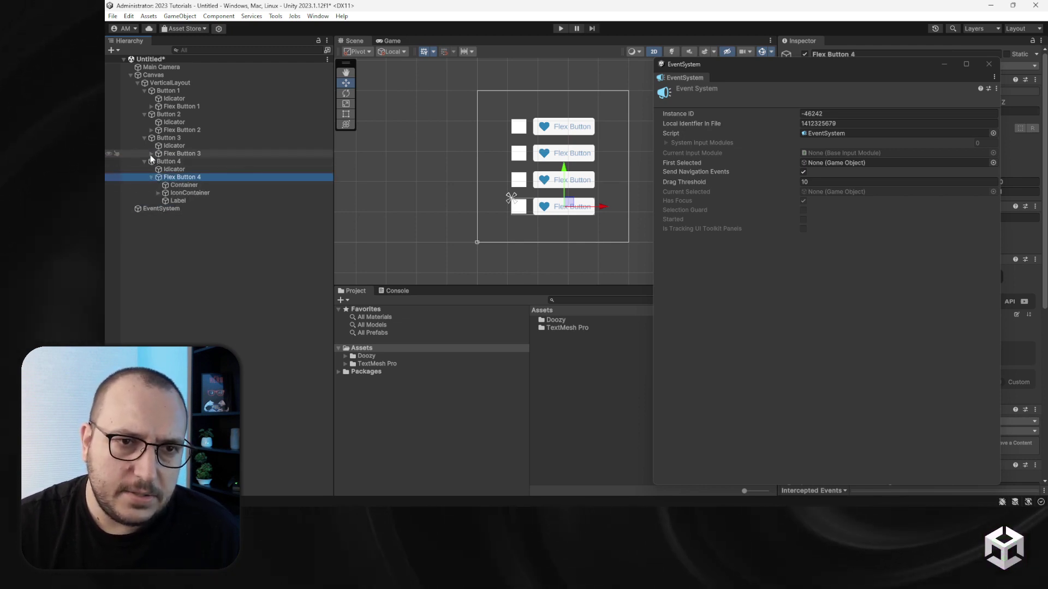
click(151, 154)
click(152, 130)
click(151, 106)
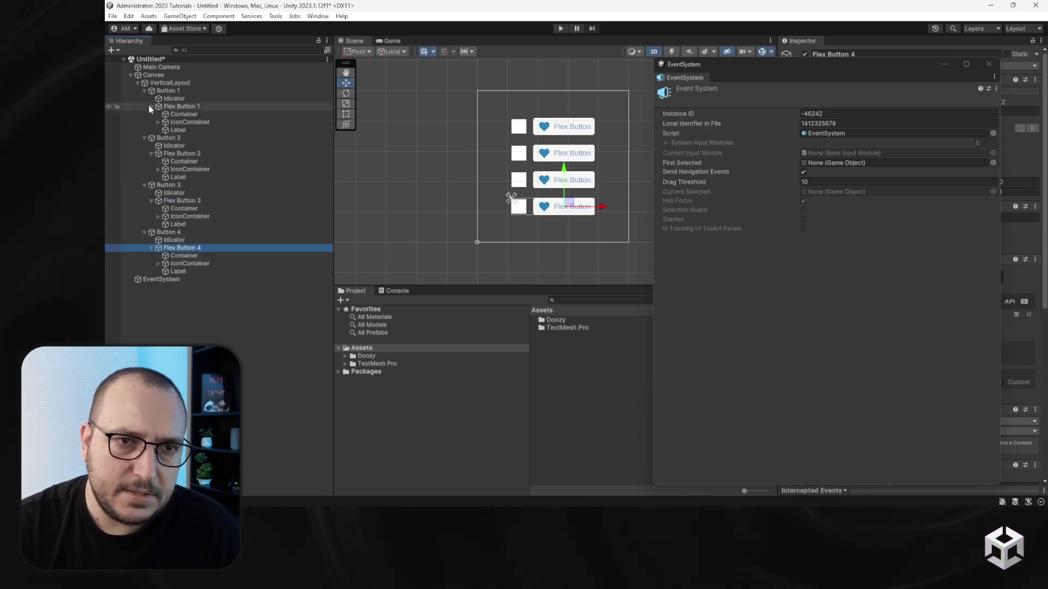
click(171, 130)
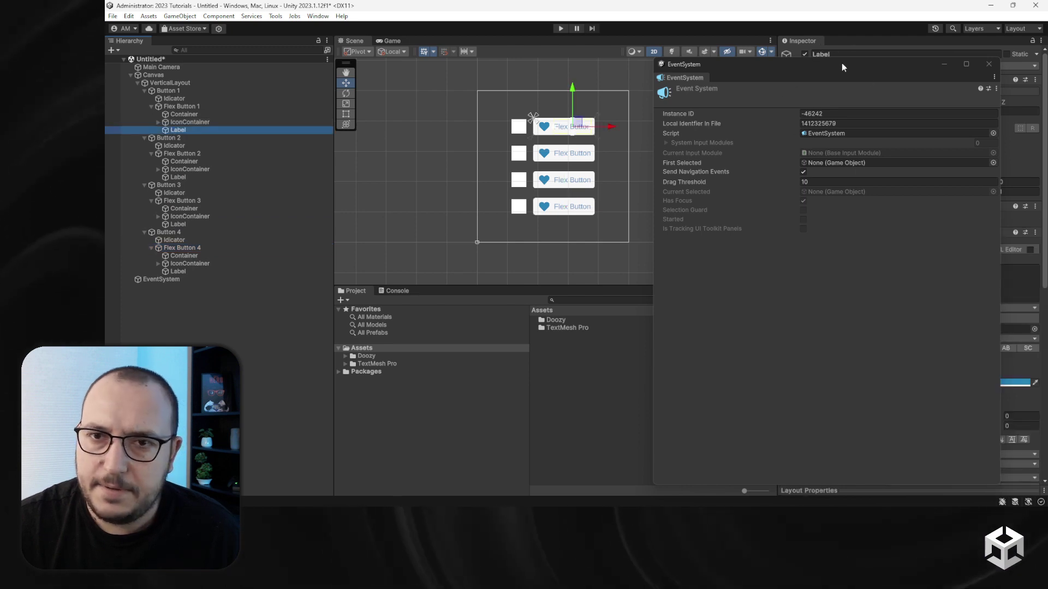
click(971, 280)
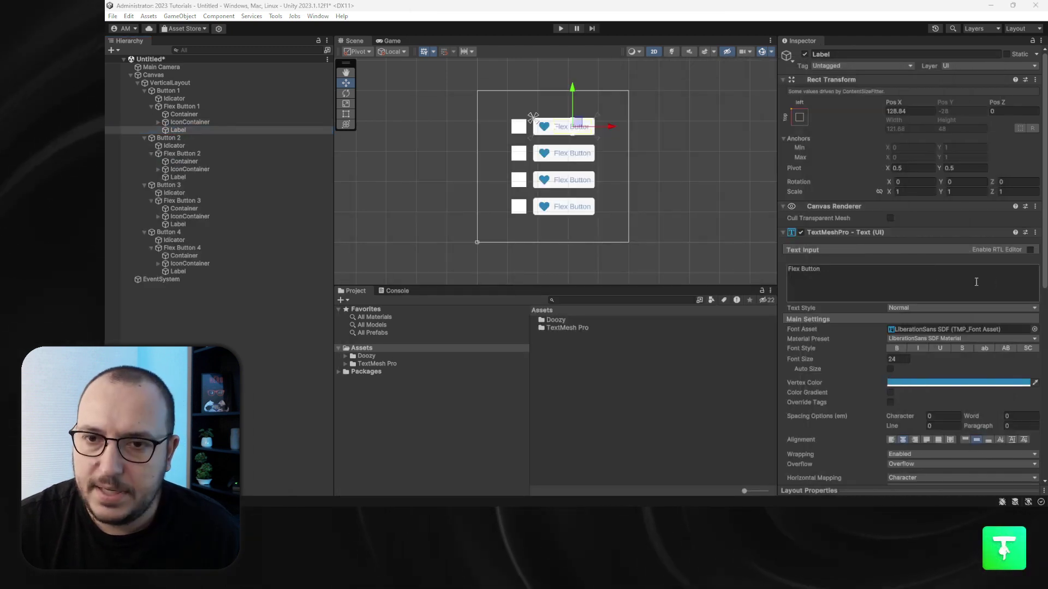
text(1)
click(178, 177)
click(928, 281)
text(2)
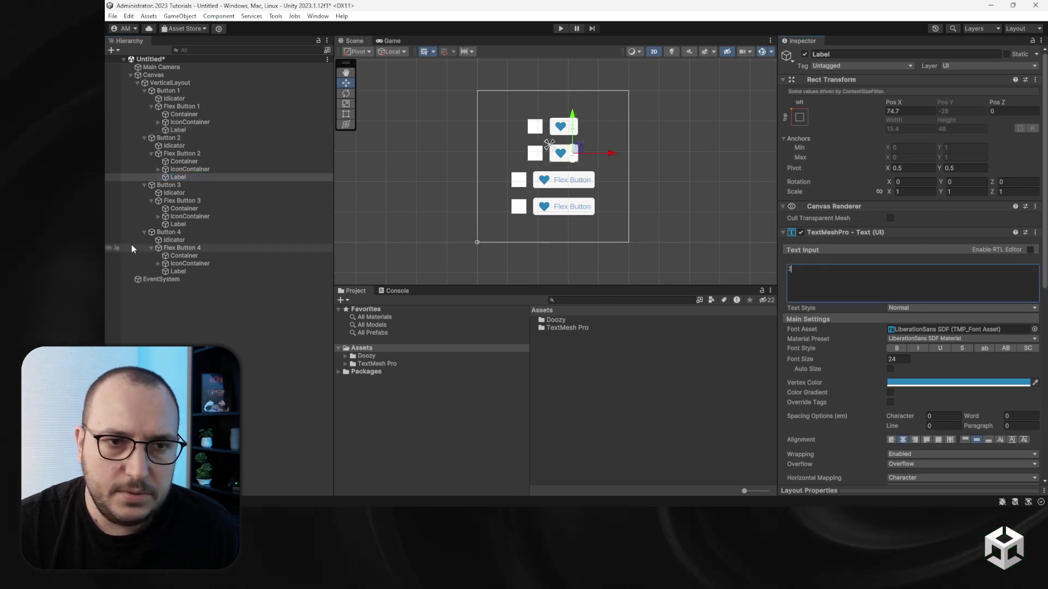
- Set the label texts of Flex Button 3 and Flex Button 4 to 3 and 4, and collapse the four Button groups in the hierarchy
click(179, 224)
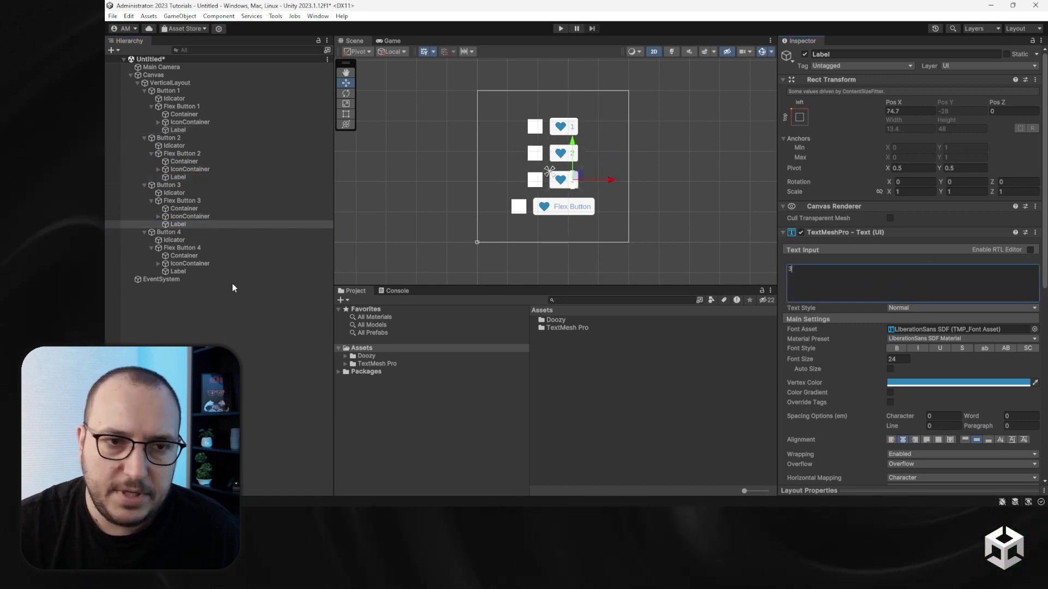
click(178, 271)
click(804, 271)
text(4)
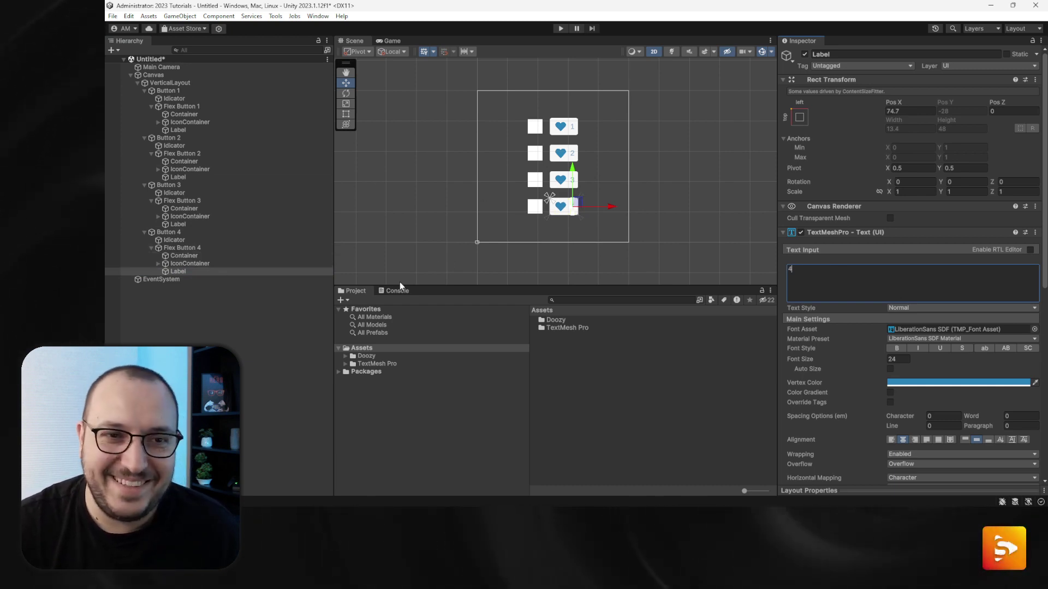
click(145, 232)
click(145, 185)
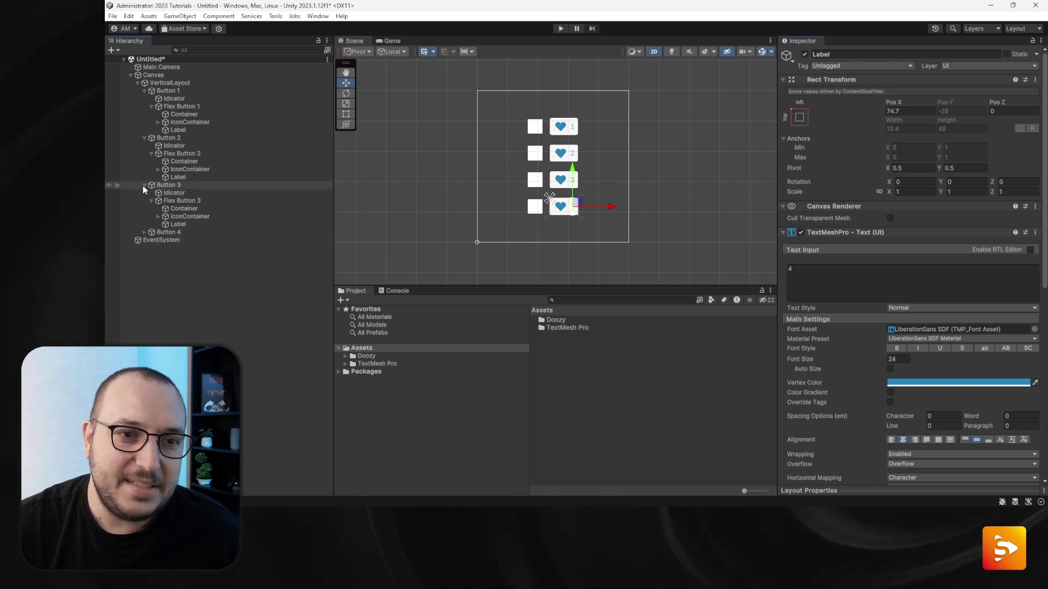
click(144, 138)
click(144, 91)
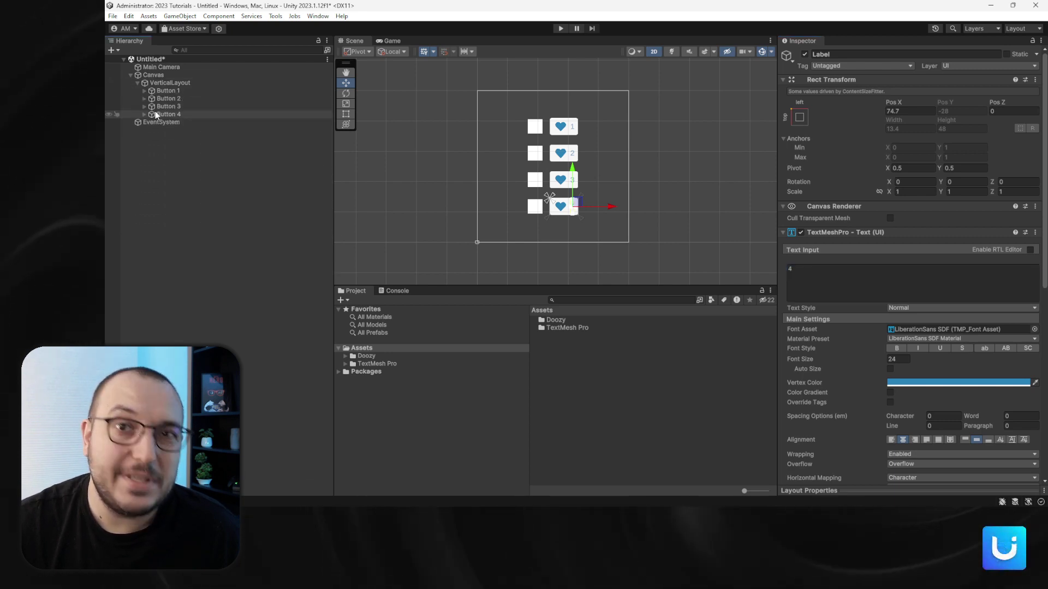
- With the EventSystem properties window beside the game view, enter Play mode and select buttons 2 and 3 to examine the Current Selected field
drag(799, 205, 709, 47)
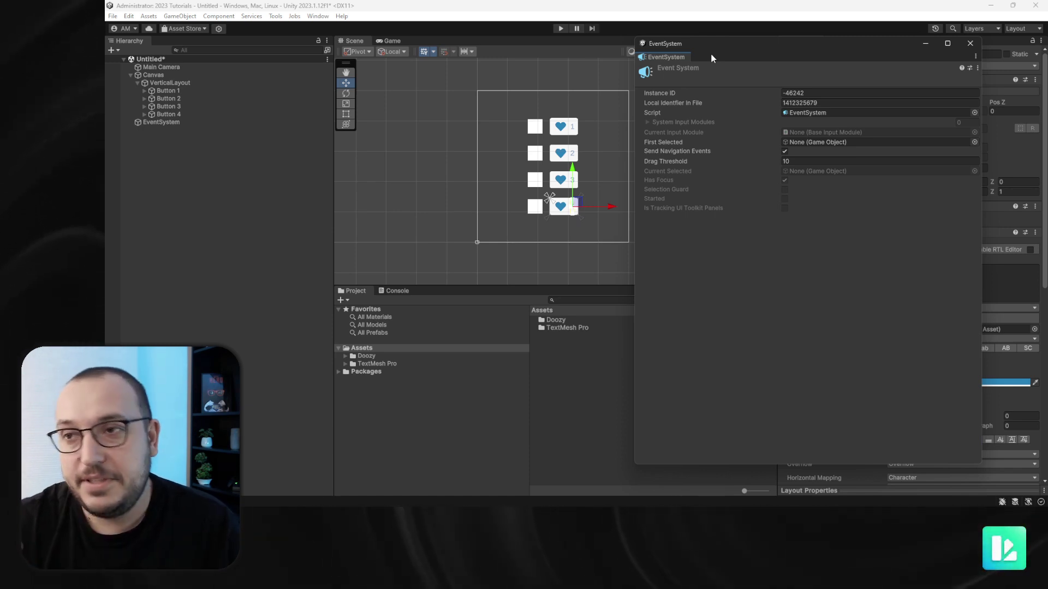
click(560, 29)
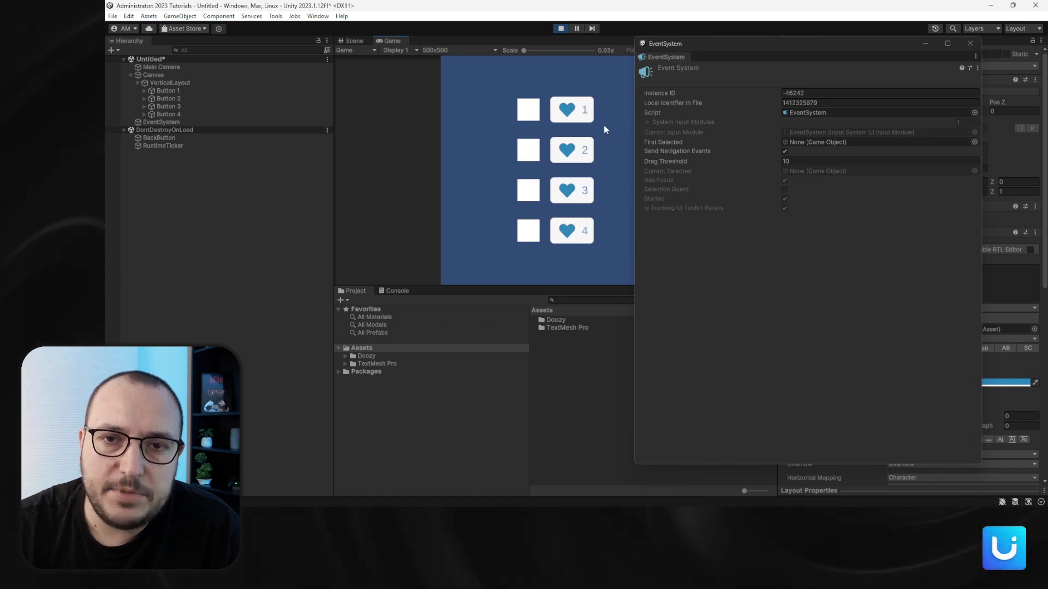
click(589, 157)
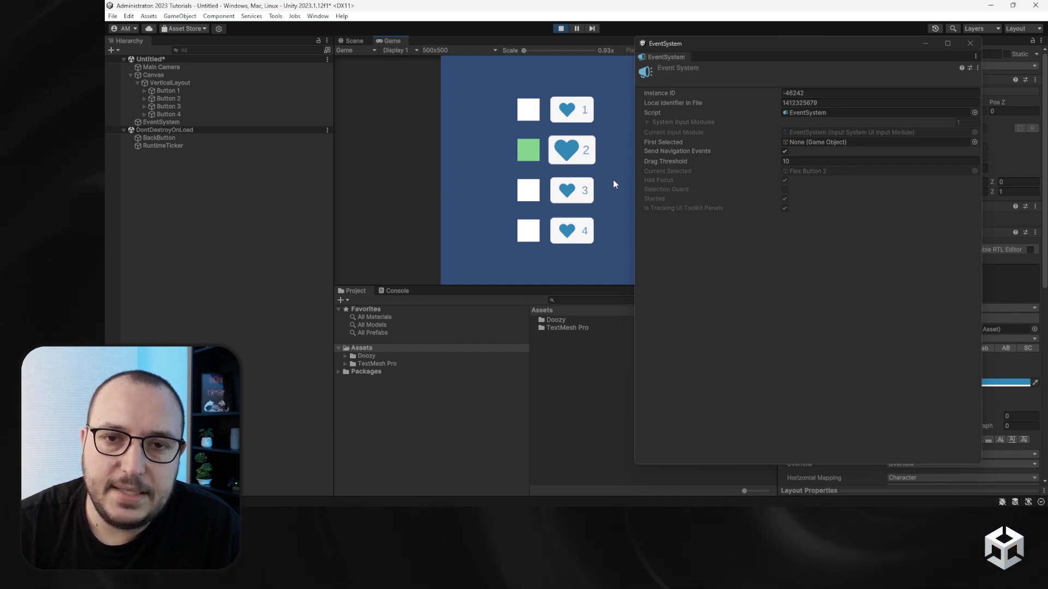
click(587, 193)
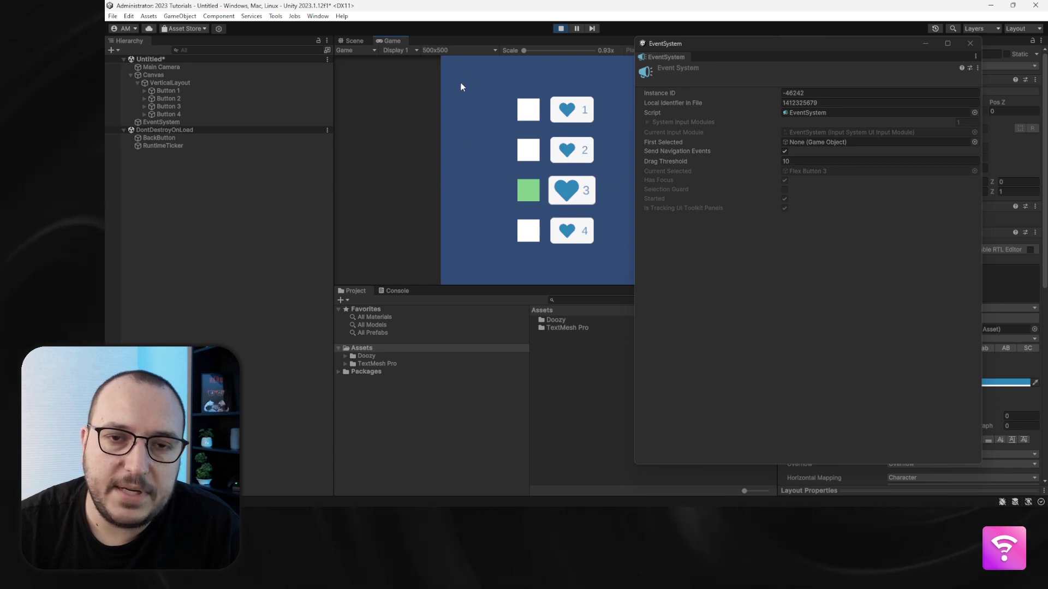
- Move the EventSystem properties window aside and select the EventSystem object to examine its Event System and Input System UI Input Module settings
drag(708, 45, 338, 88)
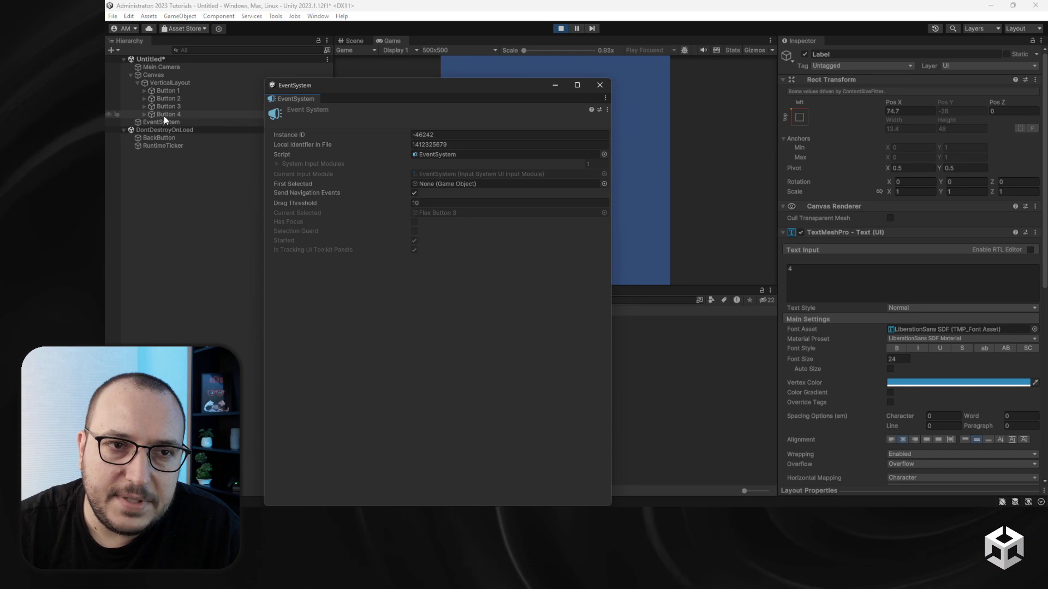
click(164, 122)
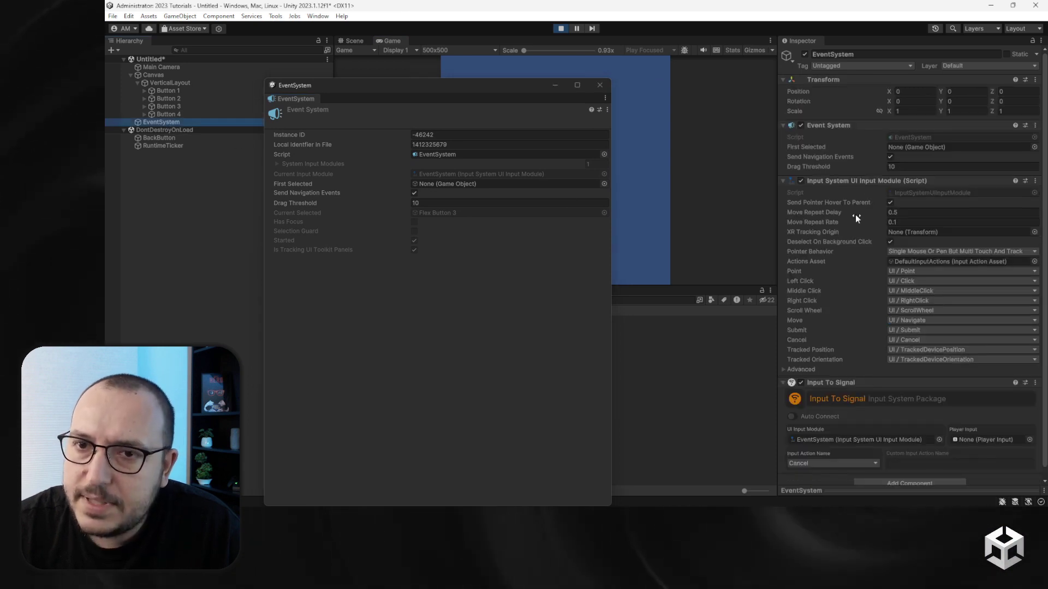
scroll(855, 207, down, 1)
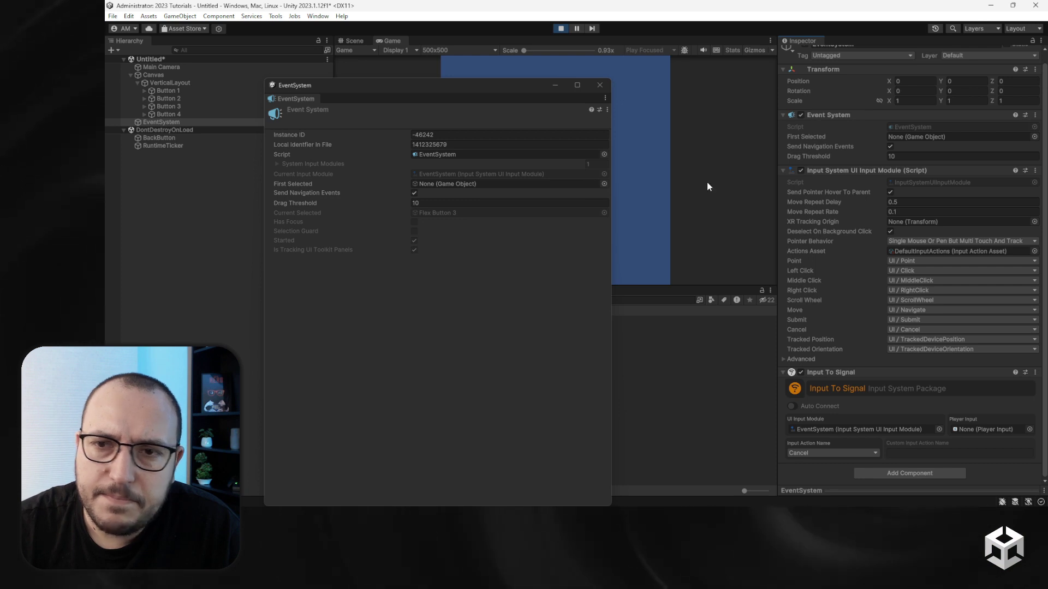
scroll(875, 217, up, 1)
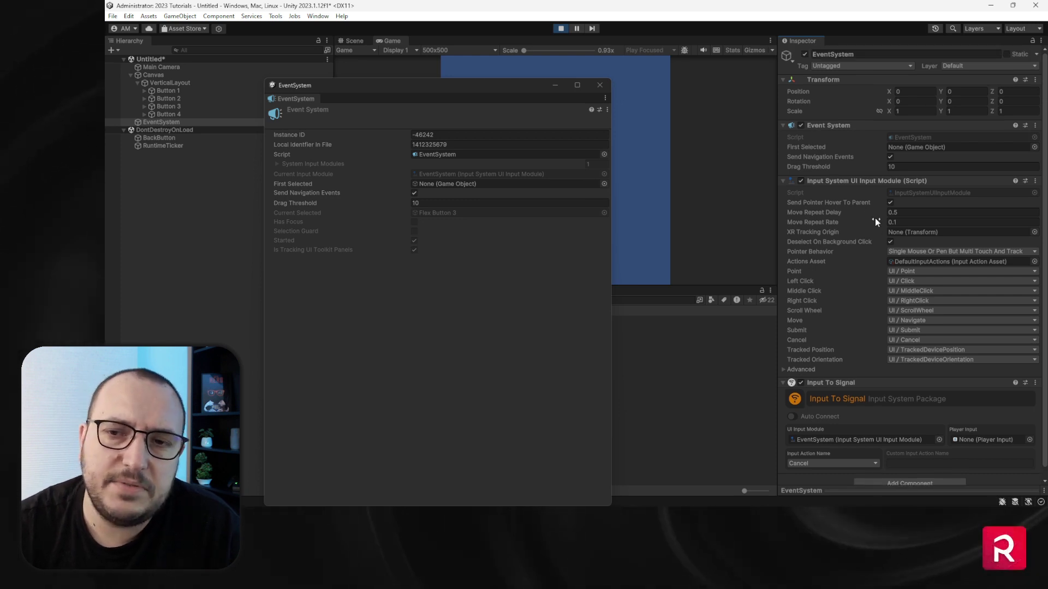
- Place the properties window beside the buttons, deselect via the game background, and select buttons 3 and 2 to examine the Current Selected field
drag(509, 93, 869, 38)
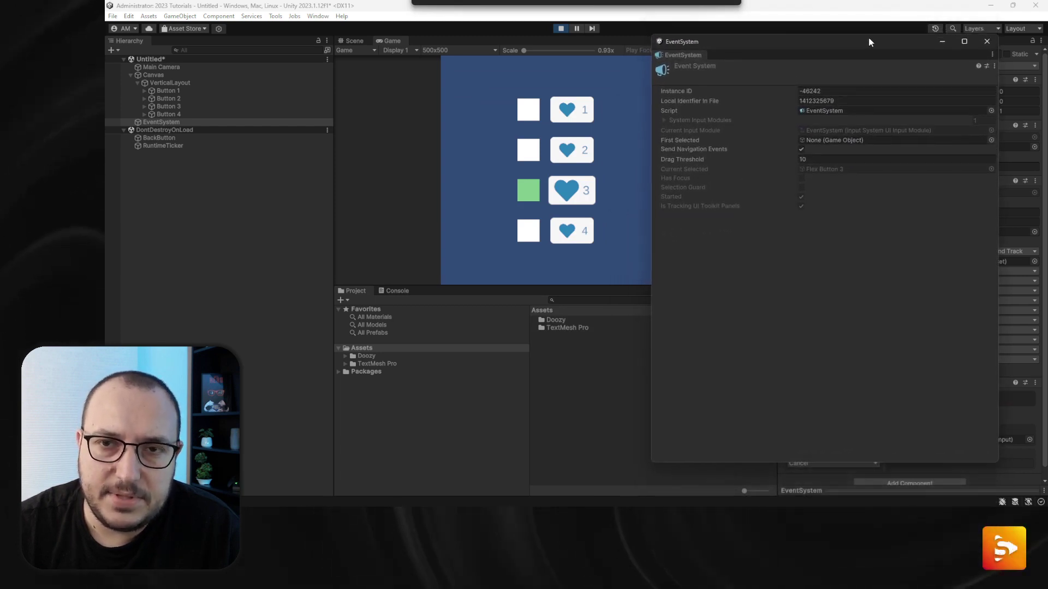
click(623, 198)
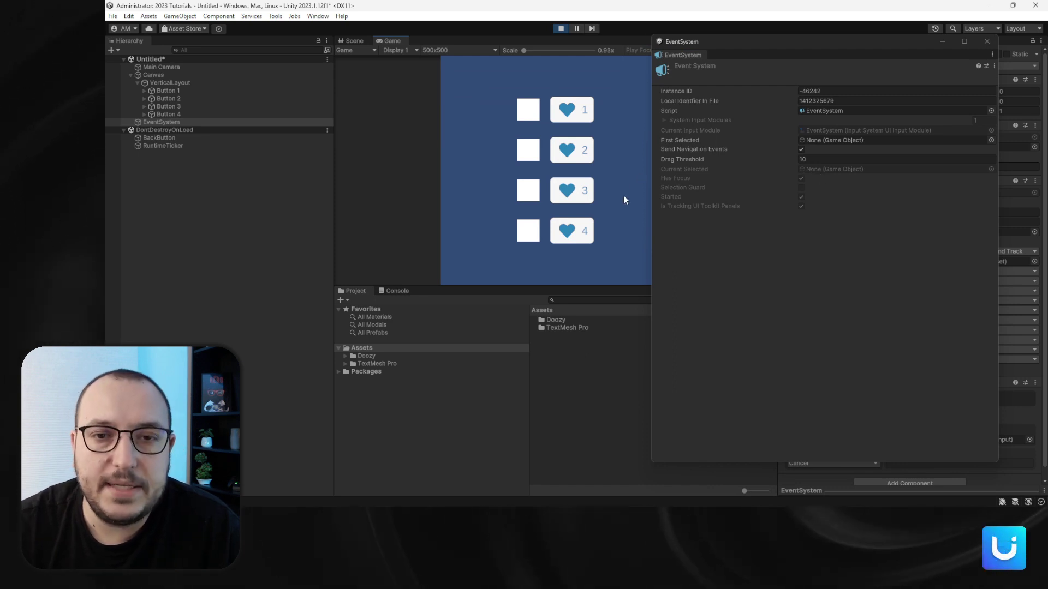
click(582, 189)
click(580, 141)
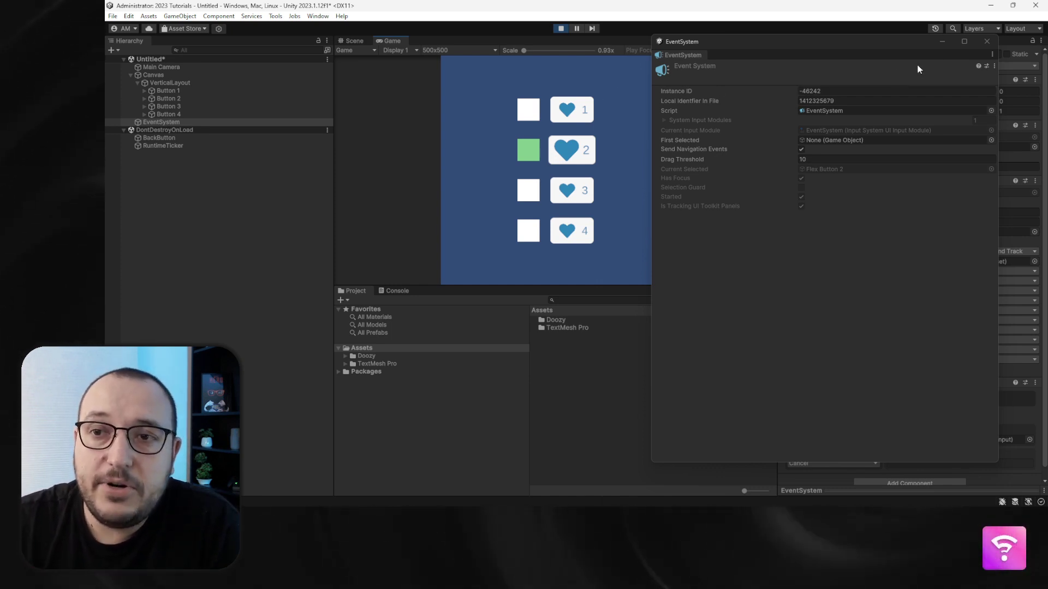
- Close the EventSystem properties window and exit Play mode
click(983, 45)
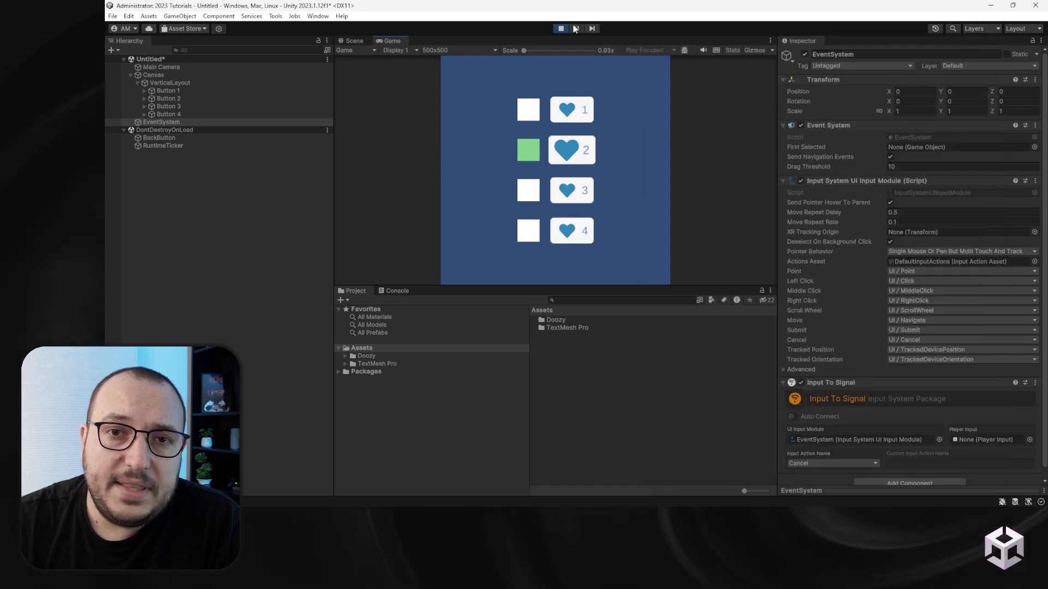
click(561, 28)
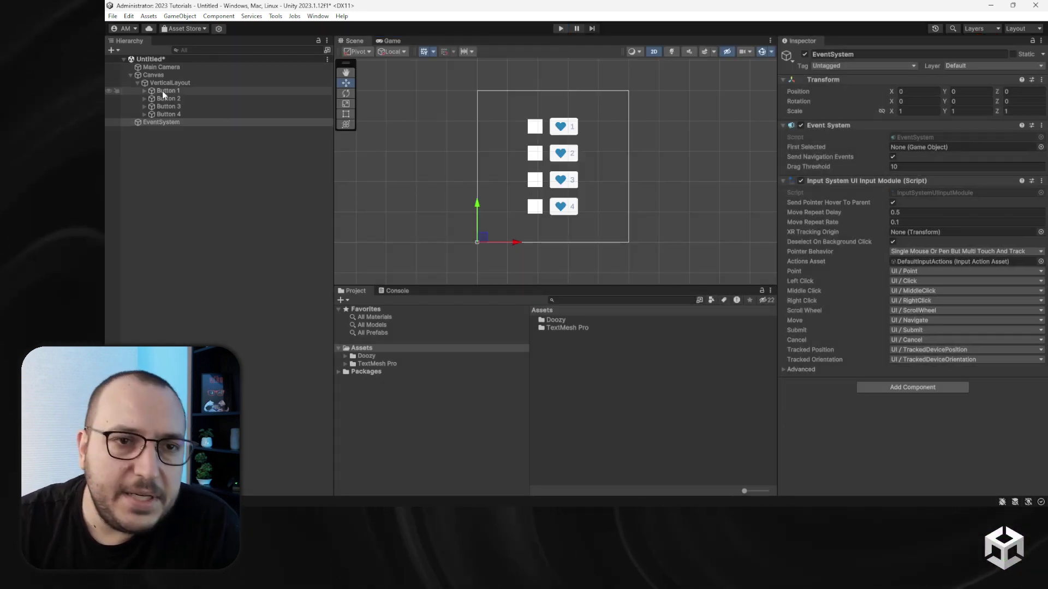
- Frame Button 1's Idicator in the scene and collapse its UISelectable Color Animator, Image Color Target and Layout Element components
click(144, 91)
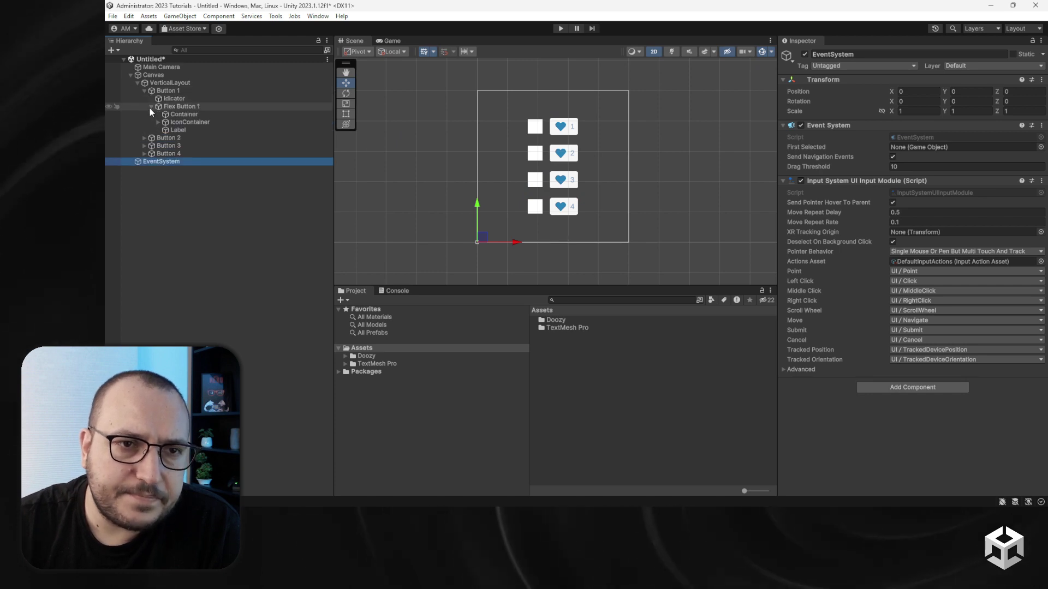
click(175, 100)
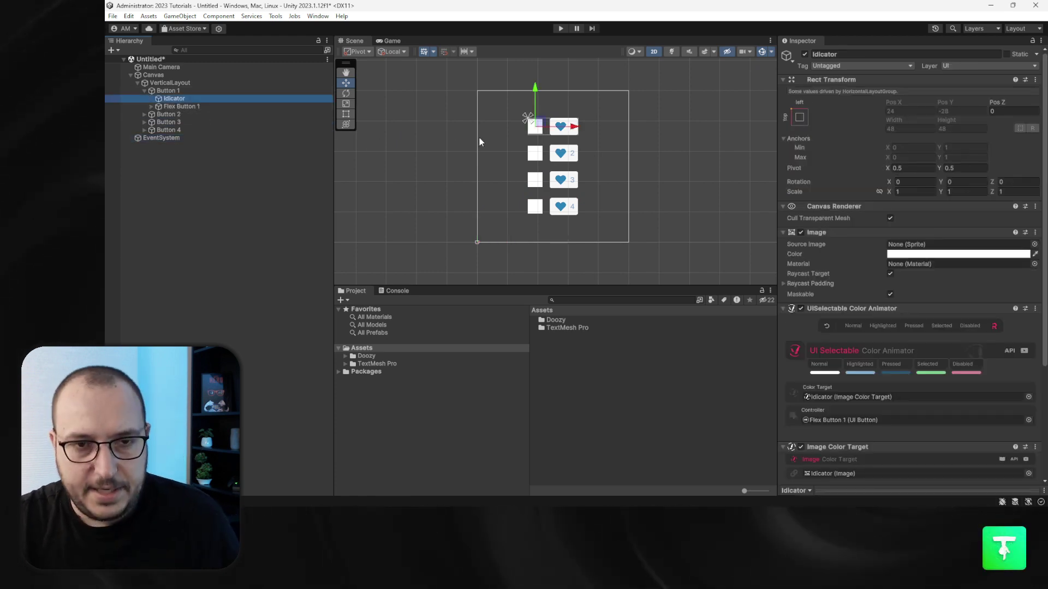
key(f)
scroll(867, 315, down, 3)
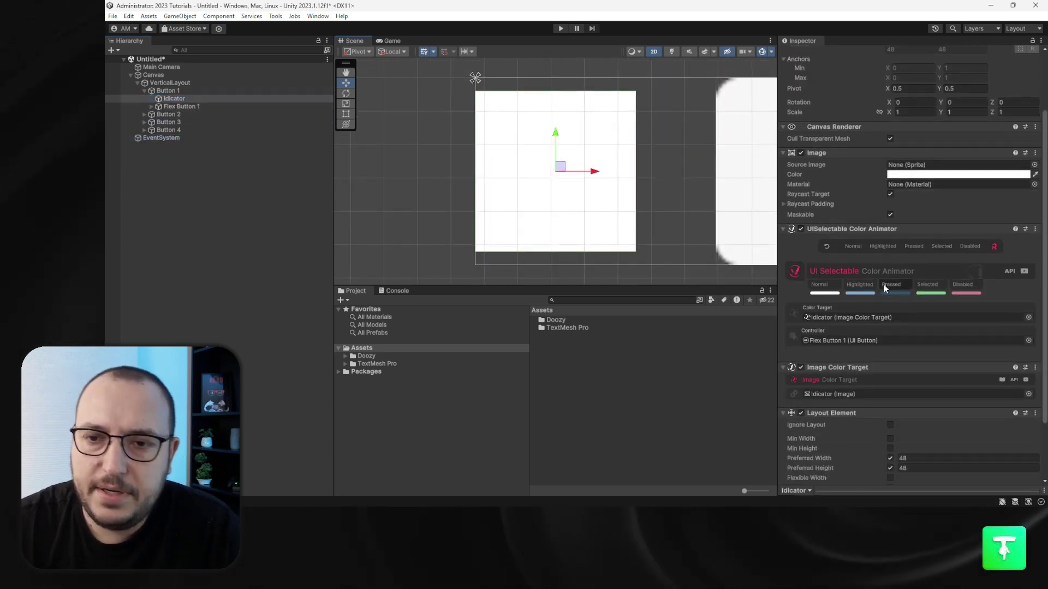
click(849, 232)
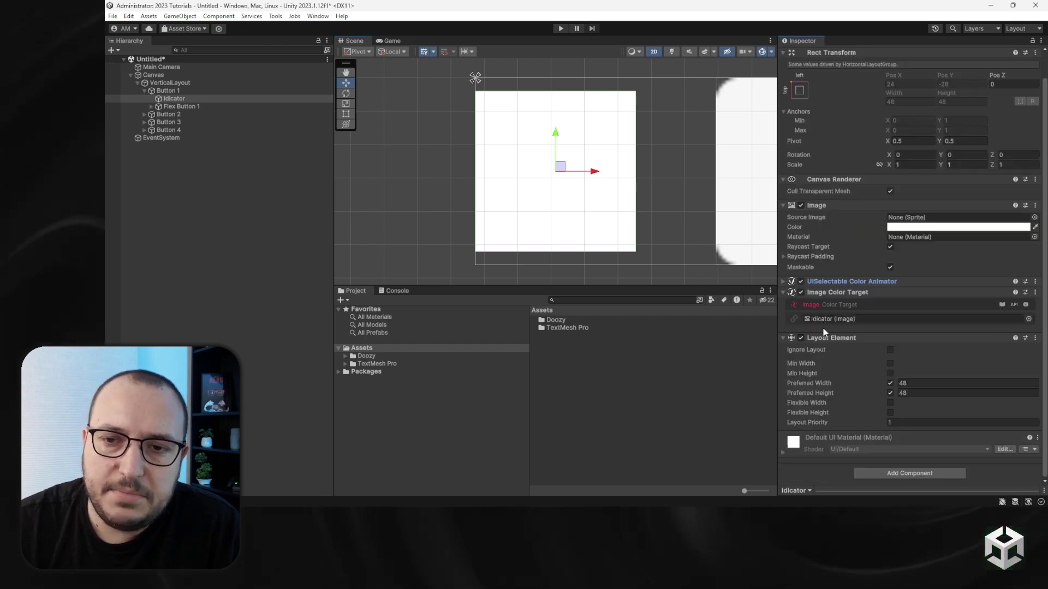
click(825, 339)
click(835, 319)
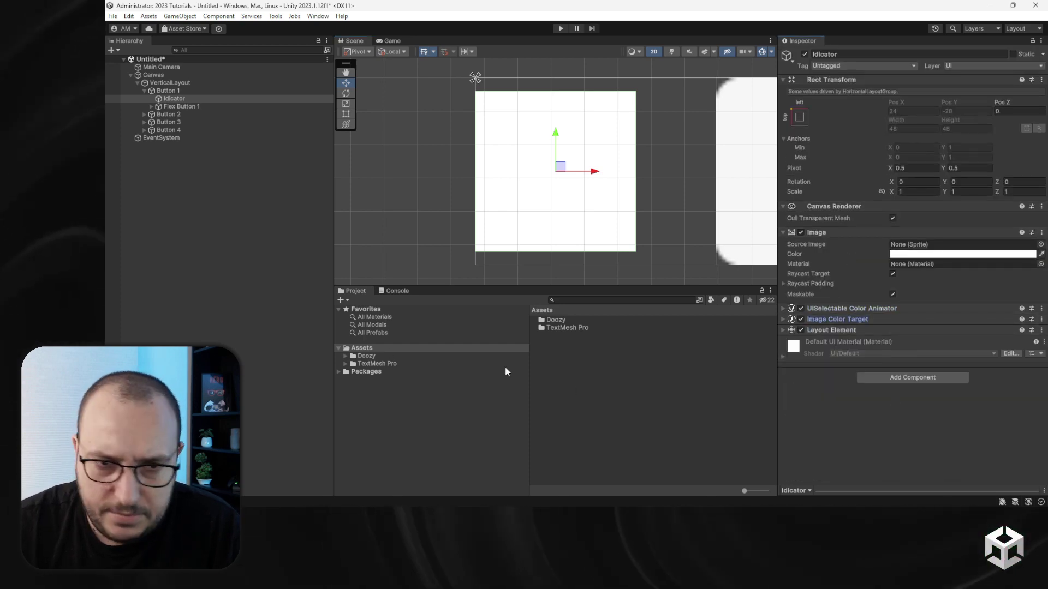
- Add a UISelectable Audio component to Button 1's Idicator and examine its audio clip fields for each state
click(366, 356)
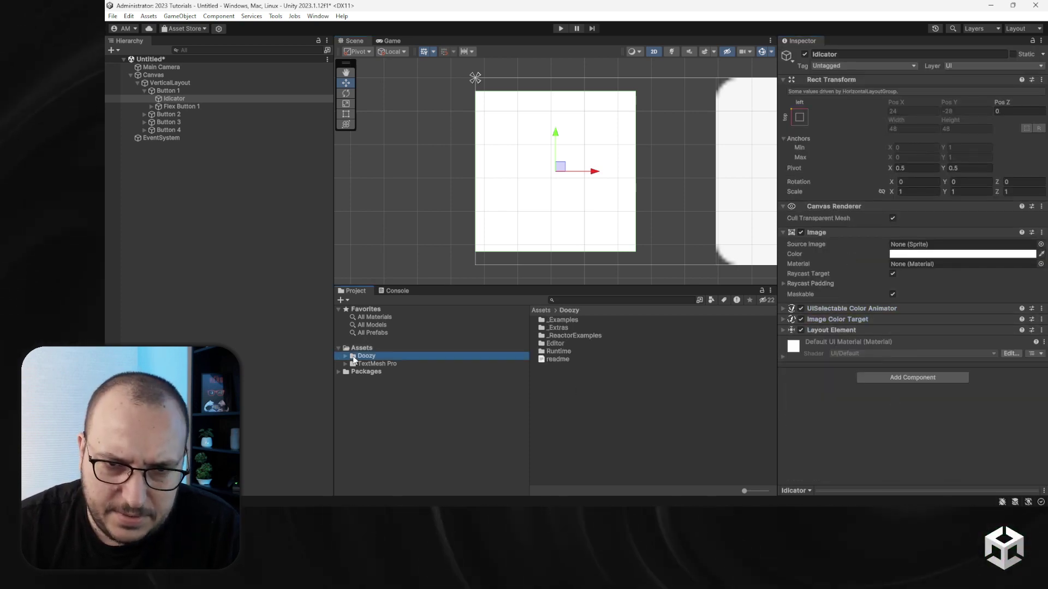
click(917, 379)
text(uise)
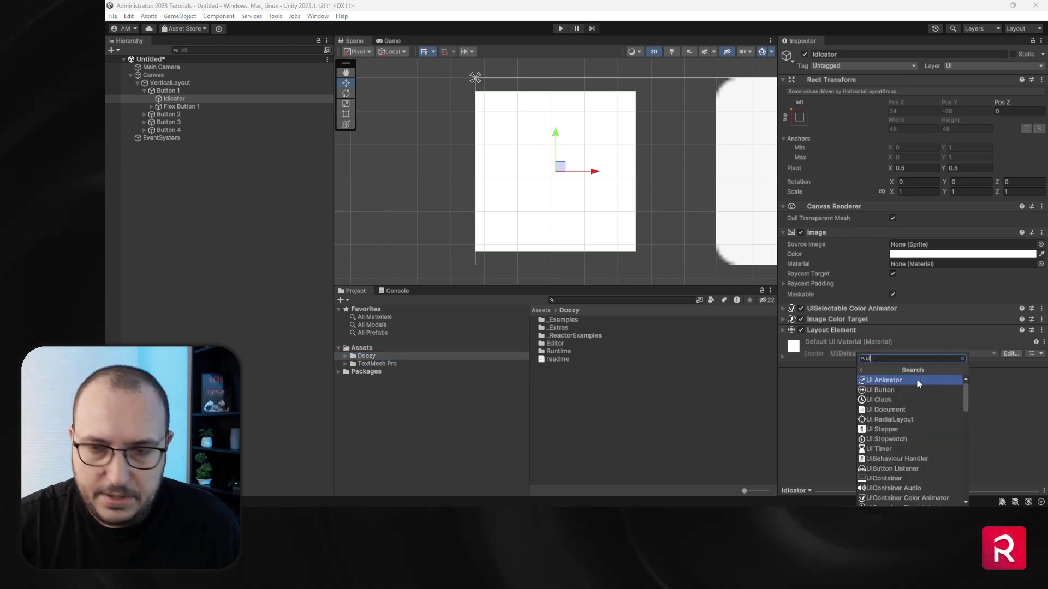
click(918, 389)
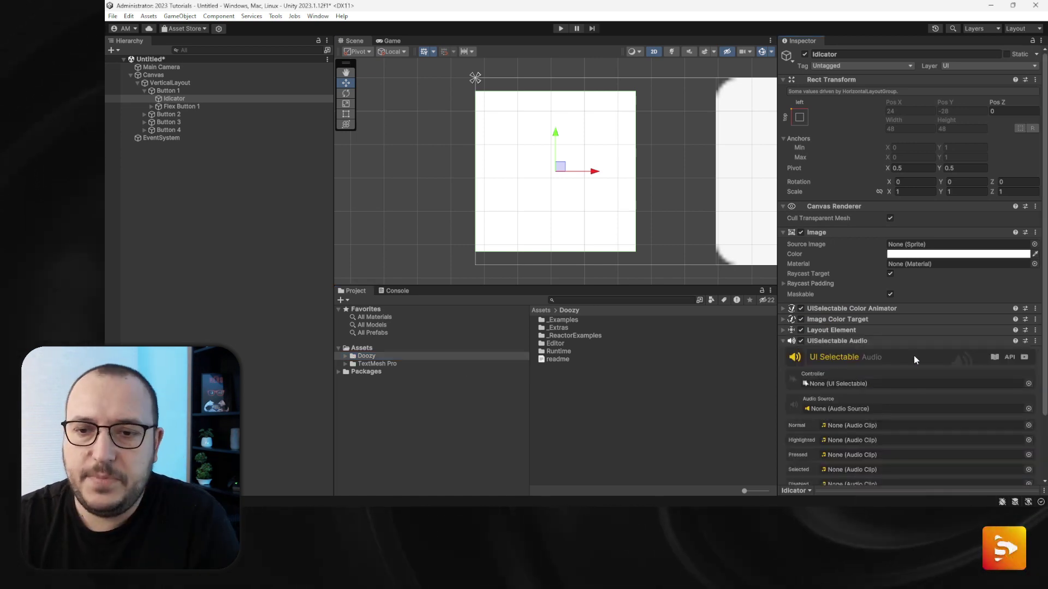
scroll(914, 360, down, 3)
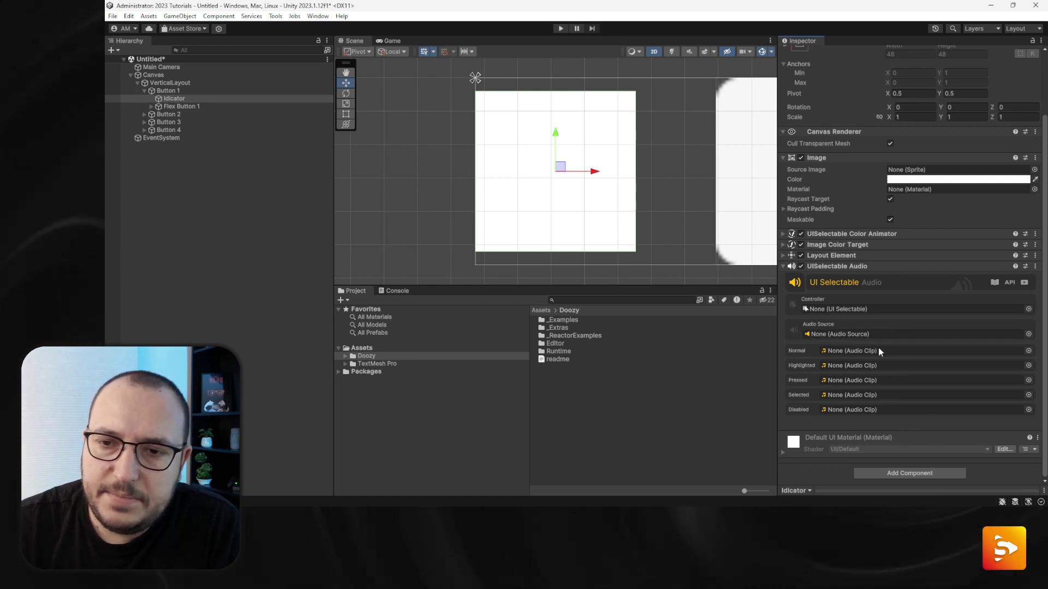
- Add an Audio Source component to Button 1's Idicator and collapse it
click(915, 472)
text(audios)
key(Up)
key(Return)
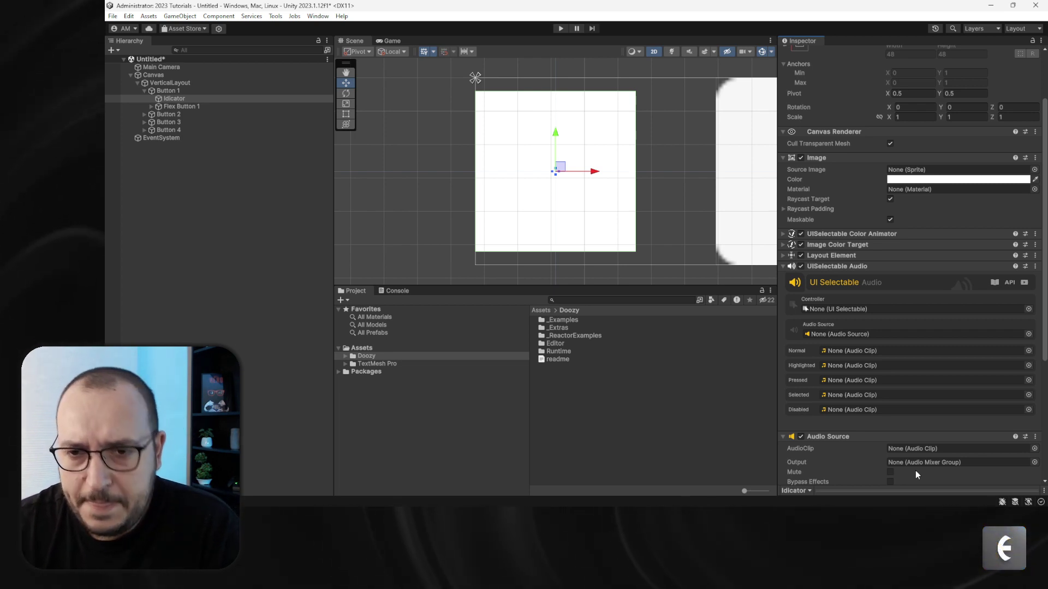
click(836, 435)
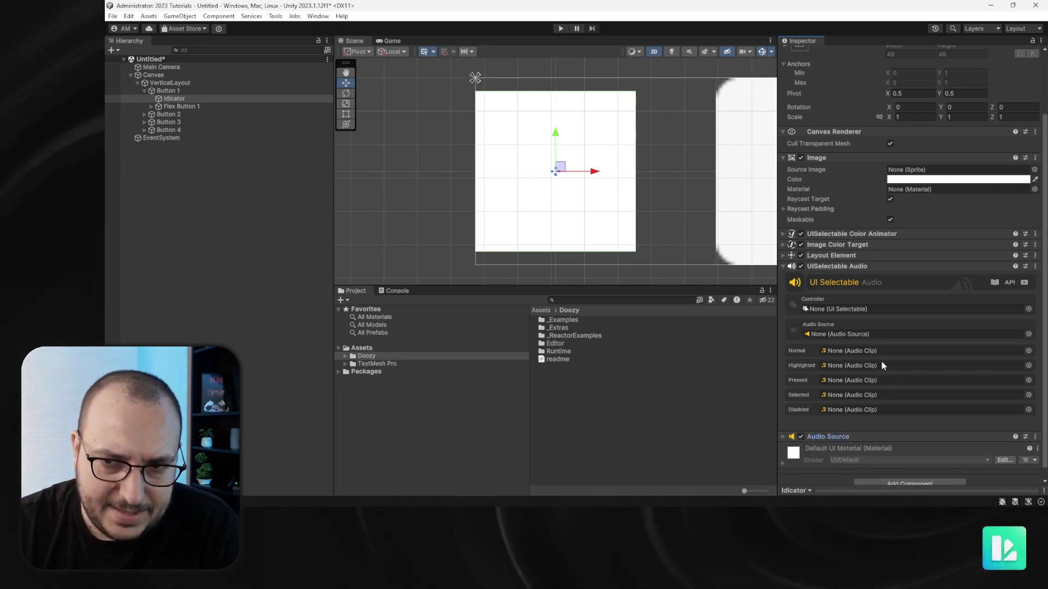
- Assign Simple Swish 1 to the Highlighted state and Simple Swish 2 to the Pressed state in the Idicator's UISelectable Audio
click(1028, 365)
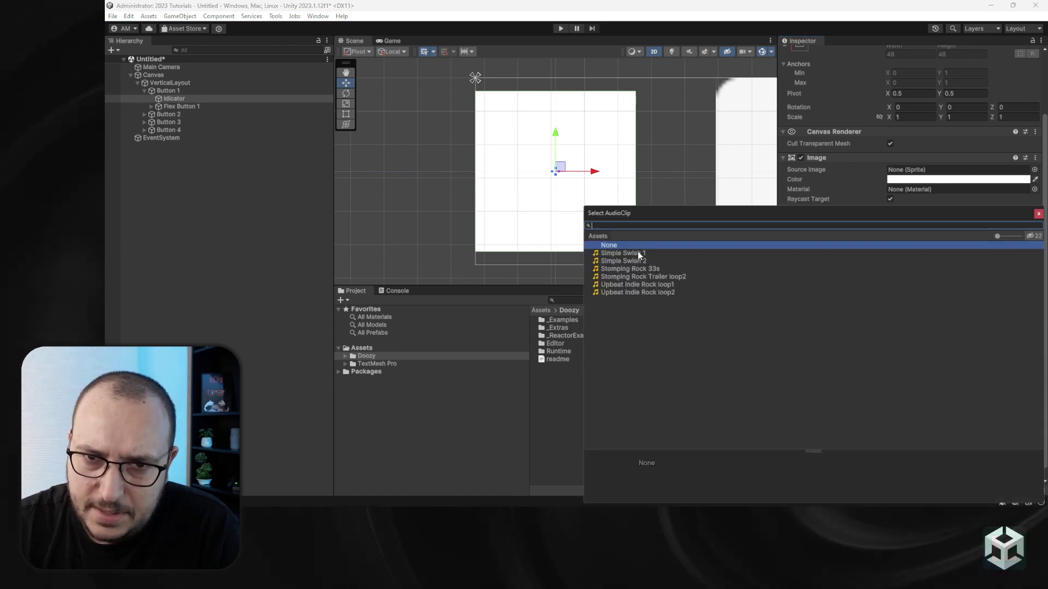
click(639, 254)
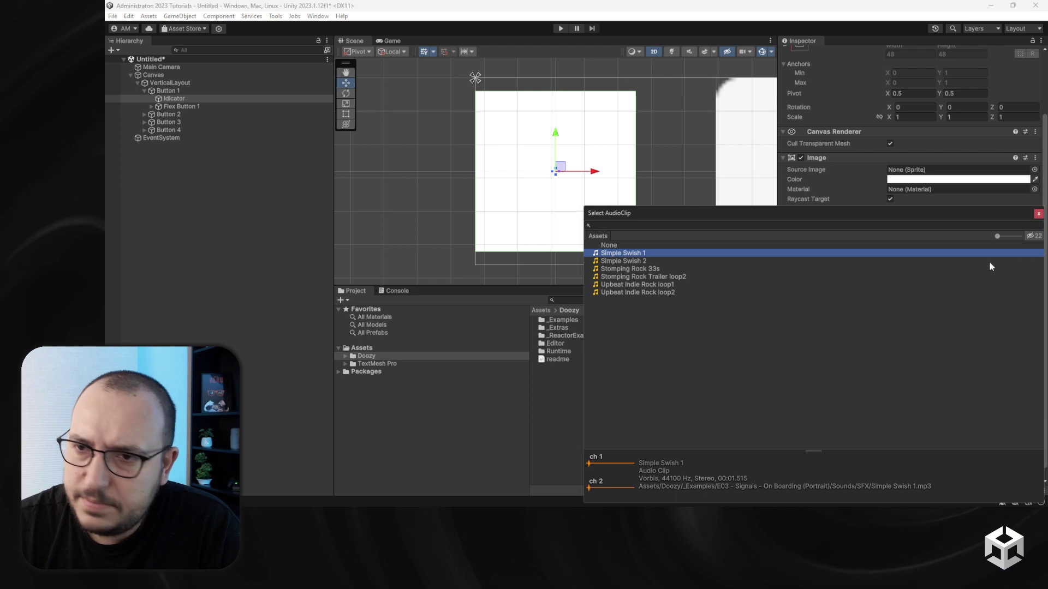
key(Return)
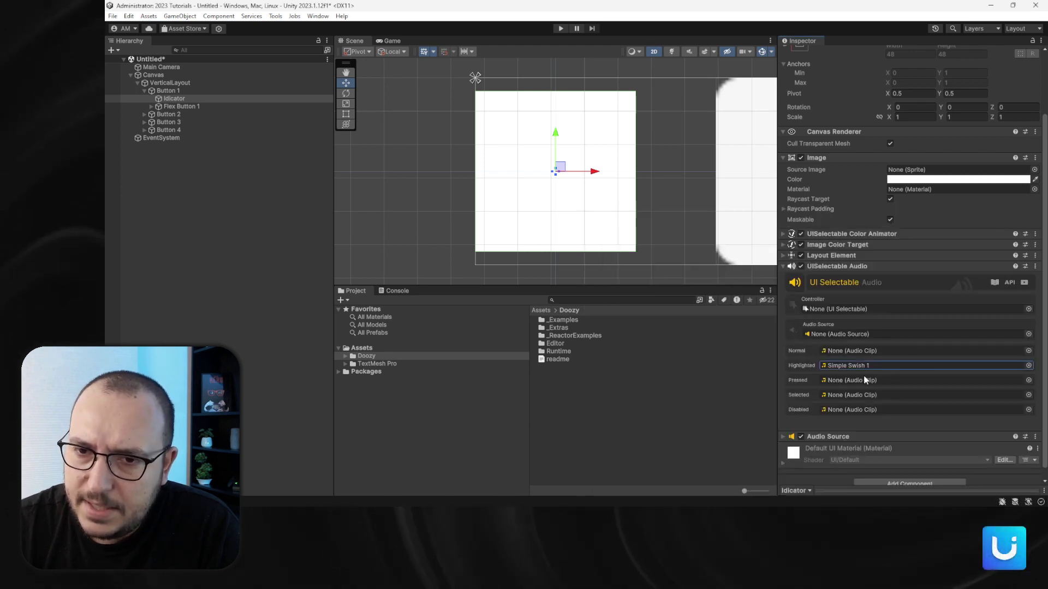
click(1030, 380)
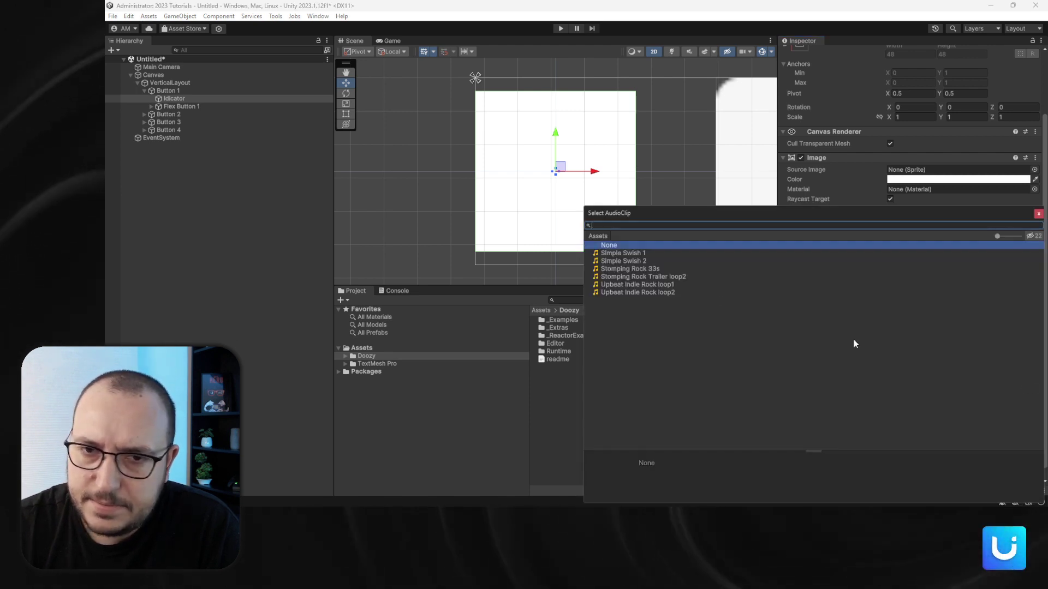
click(641, 262)
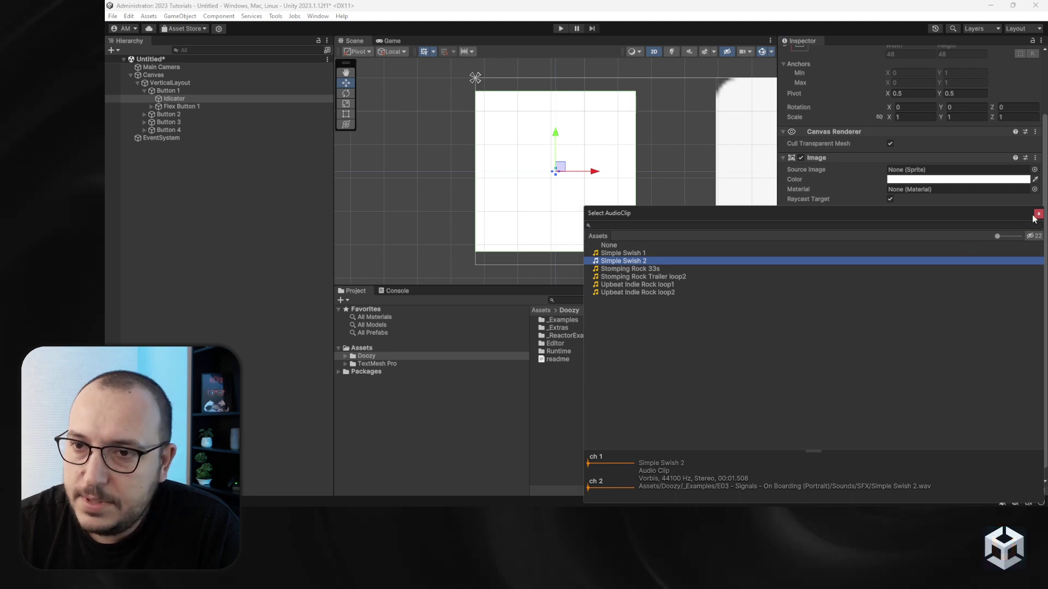
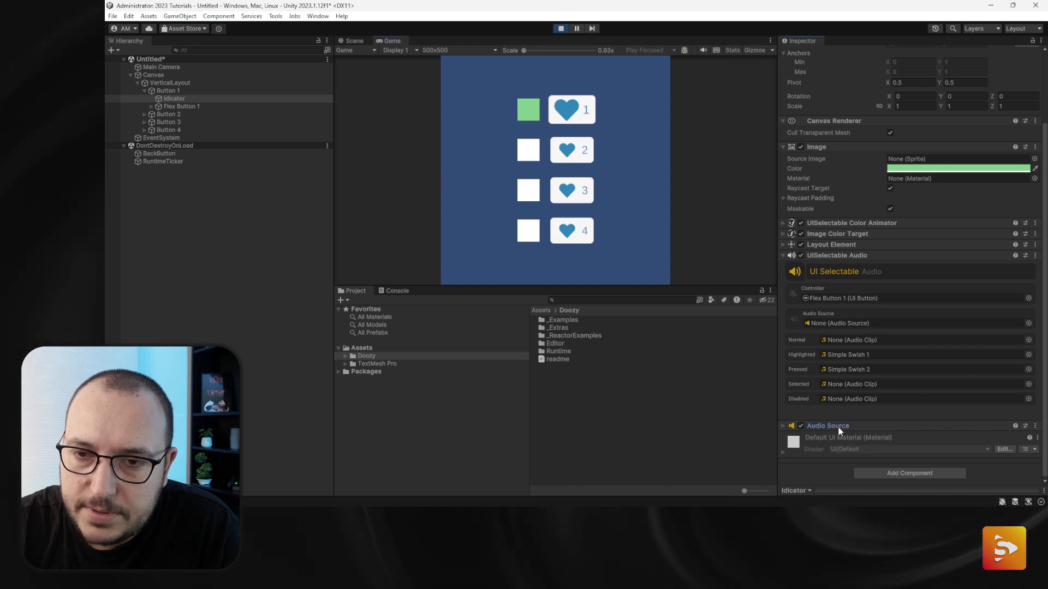
- Assign the Idicator's Audio Source to its UISelectable Audio during Play mode, test Button 1's sounds, and exit Play mode
drag(838, 427, 824, 323)
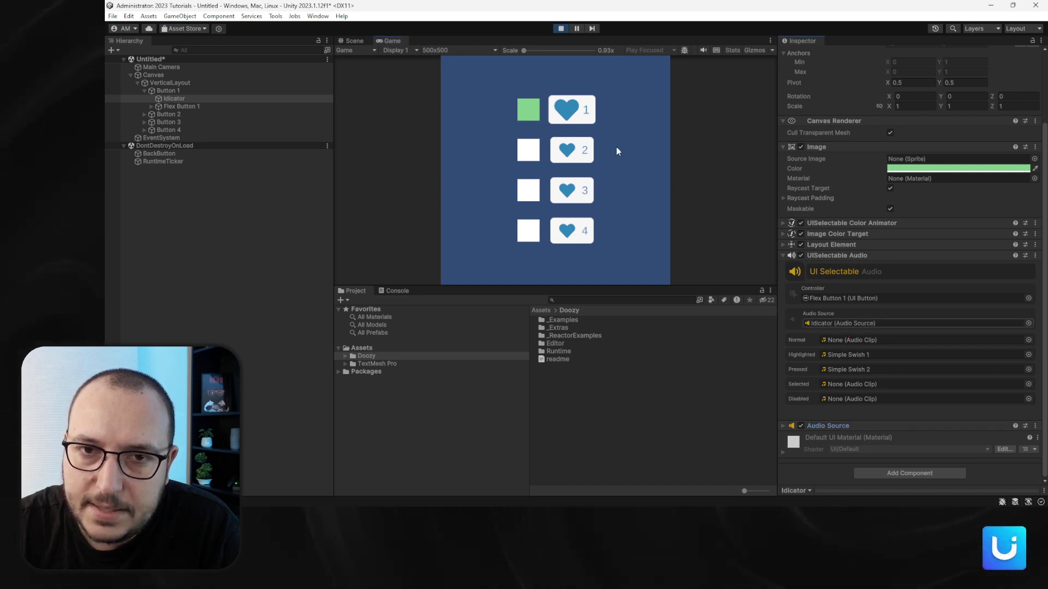
click(587, 124)
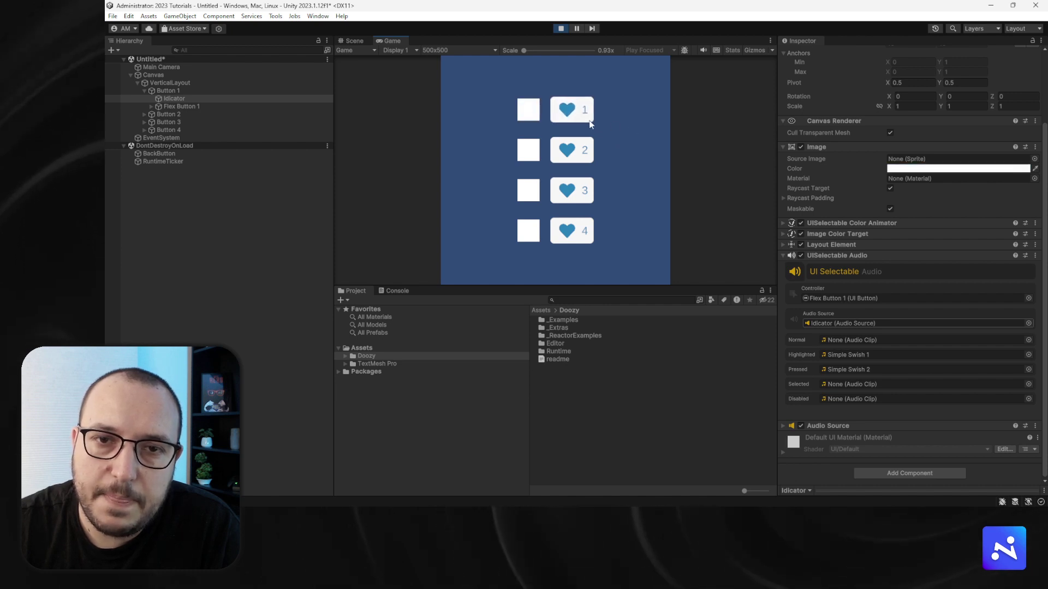
click(566, 116)
click(570, 121)
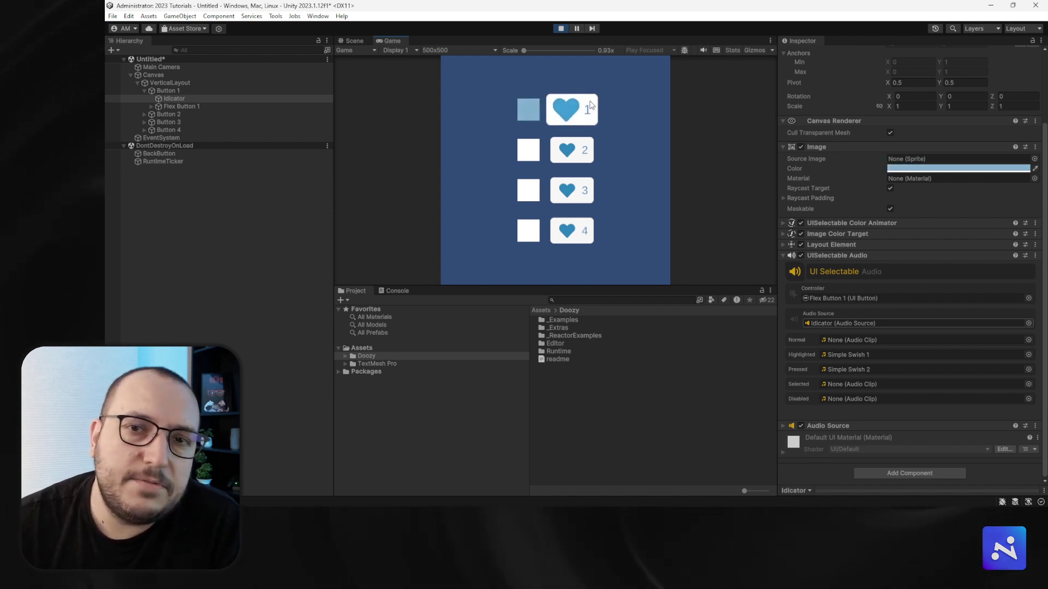
click(561, 28)
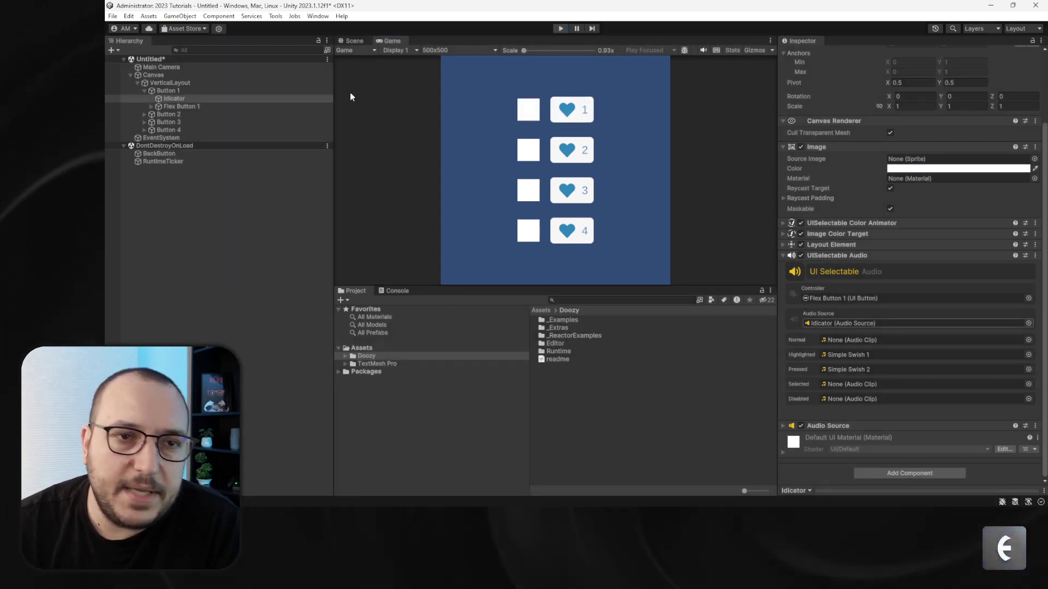
- Collapse Button 1 in the hierarchy and delete Button 2, Button 3 and Button 4
click(143, 91)
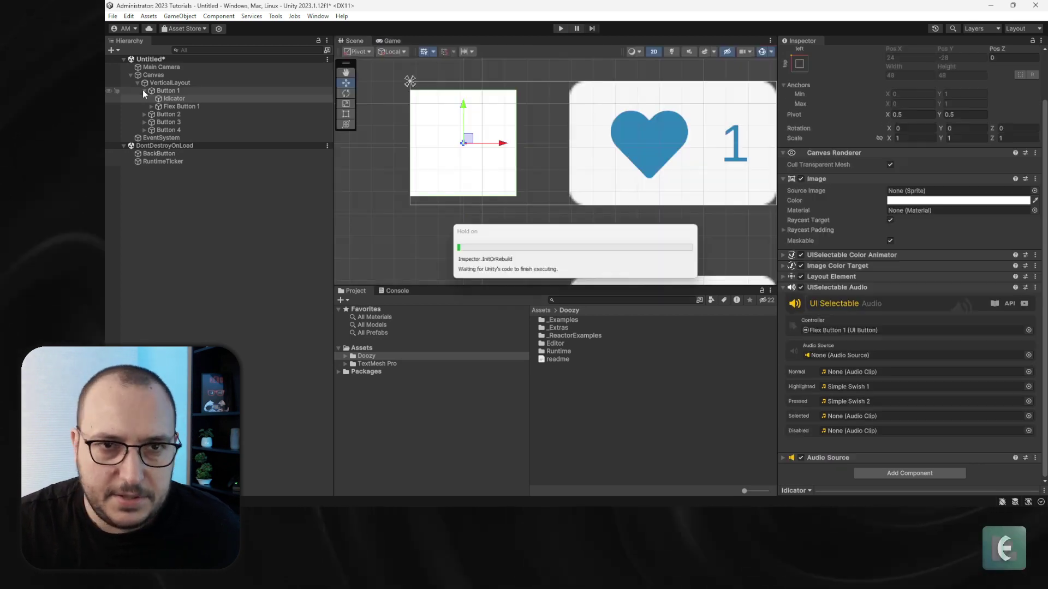
click(167, 99)
shift+click(173, 115)
key(Delete)
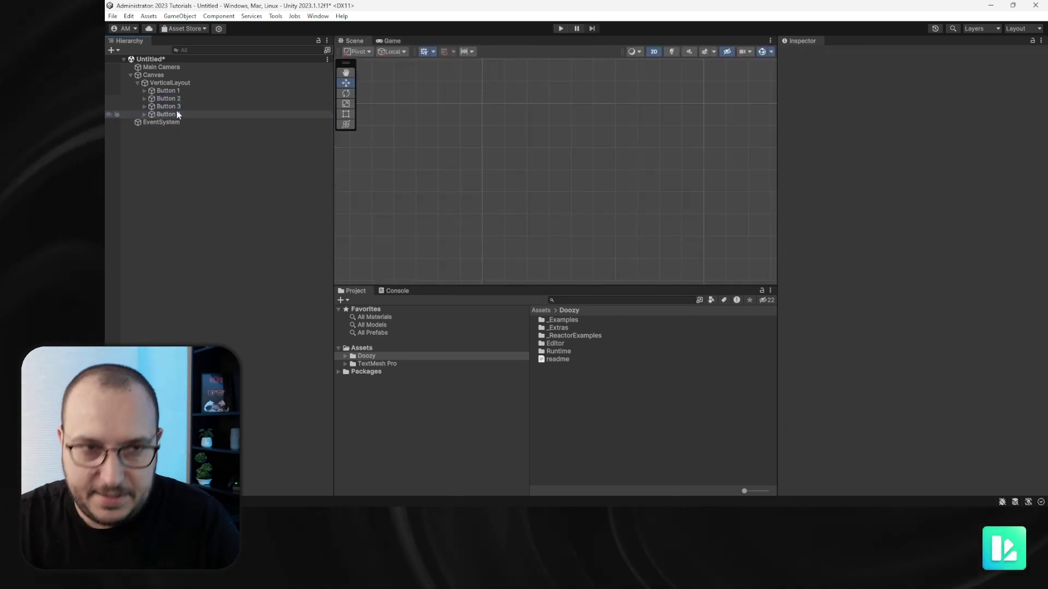
- Duplicate Button 1 three times within the VerticalLayout
click(170, 90)
key(f)
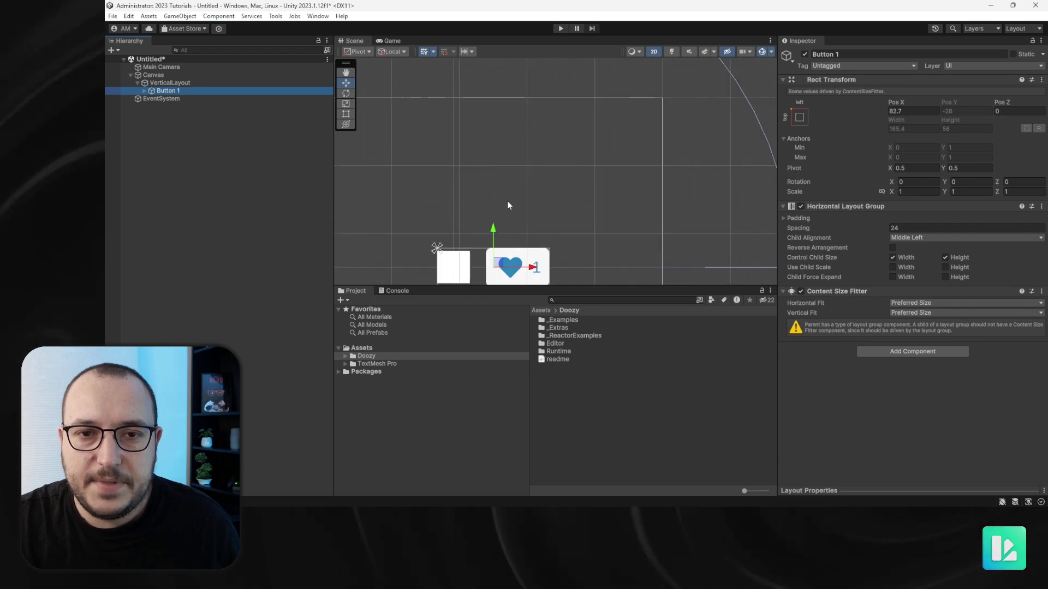
key(ctrl+d)
key(ctrl+d)
key(ctrl+d)
key(q)
drag(563, 219, 569, 178)
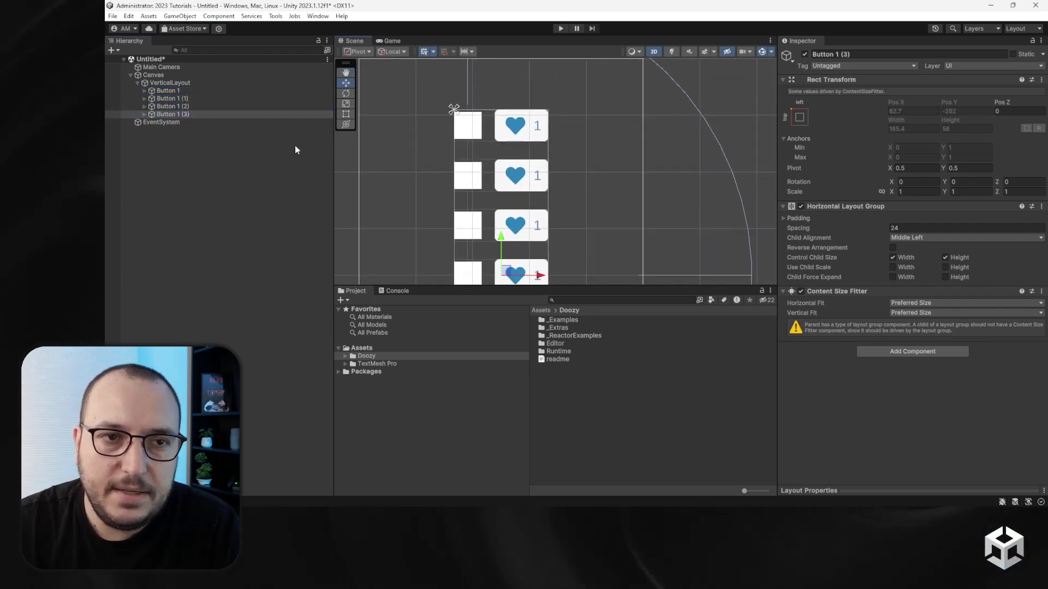
key(w)
- Duplicate Button 1 (3) once and delete the original Button 1
ctrl+click(186, 113)
click(189, 113)
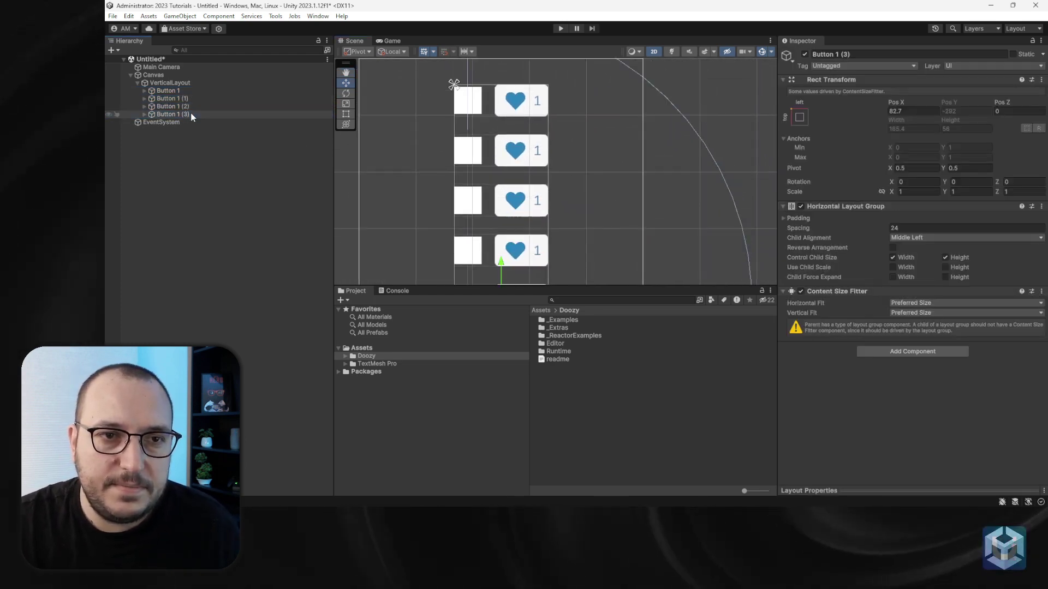
key(ctrl+d)
click(166, 90)
key(Delete)
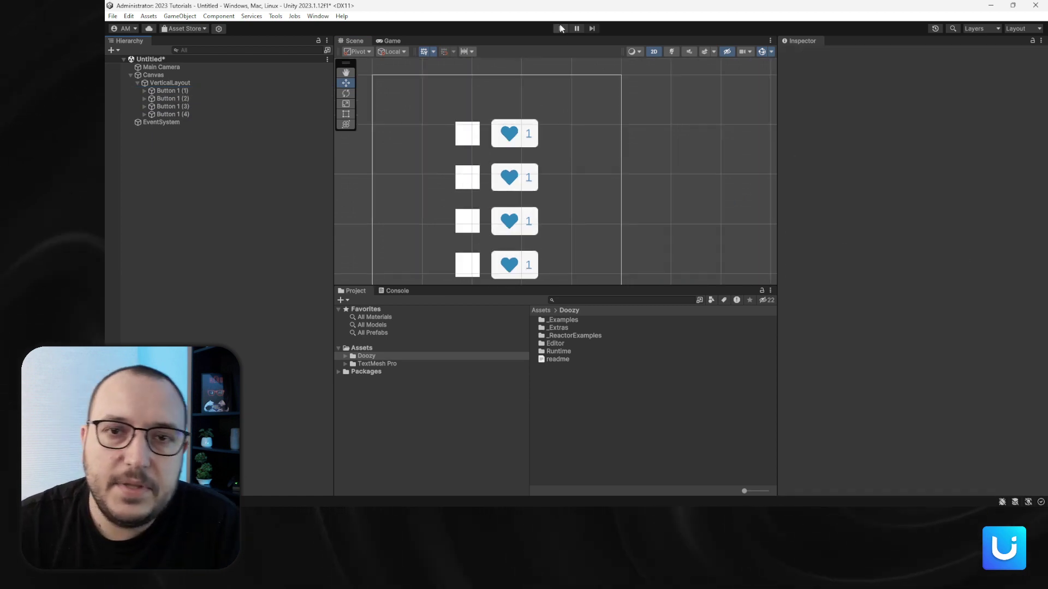
- Enter and exit Play mode, and delete Button 1 (2), Button 1 (3) and Button 1 (4)
click(561, 29)
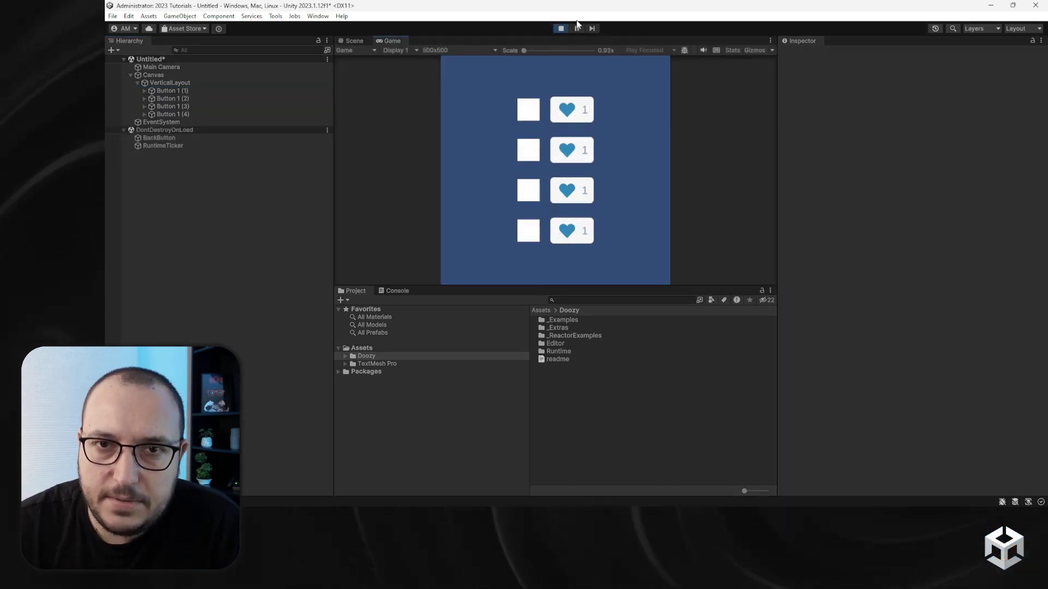
click(558, 32)
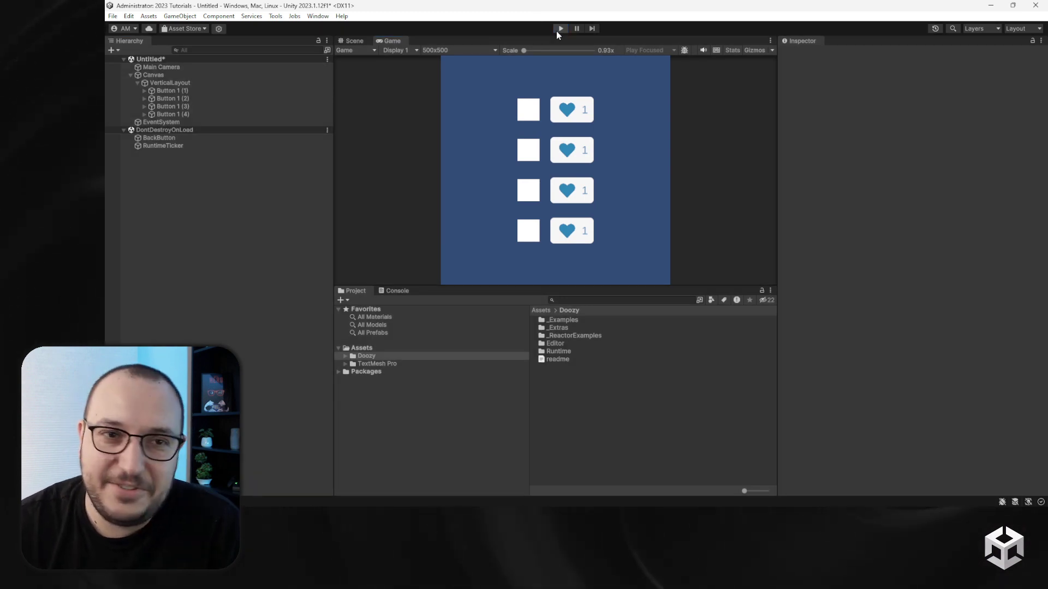
click(205, 115)
shift+click(195, 100)
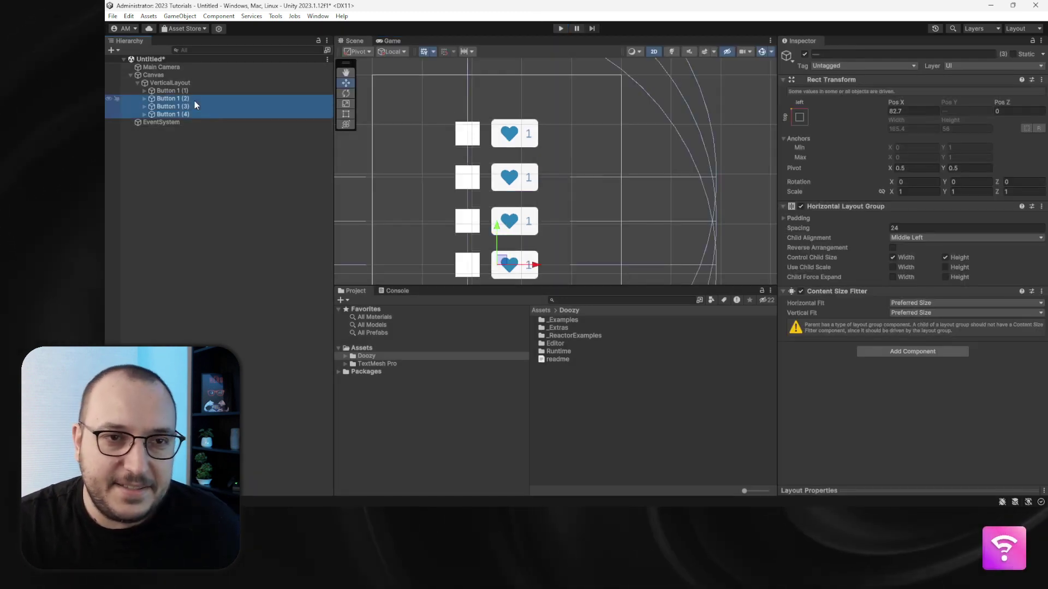
key(Delete)
- Assign the Audio Source on Button 1 (1)'s Idicator to its UISelectable Audio and run a brief Play mode check
click(186, 91)
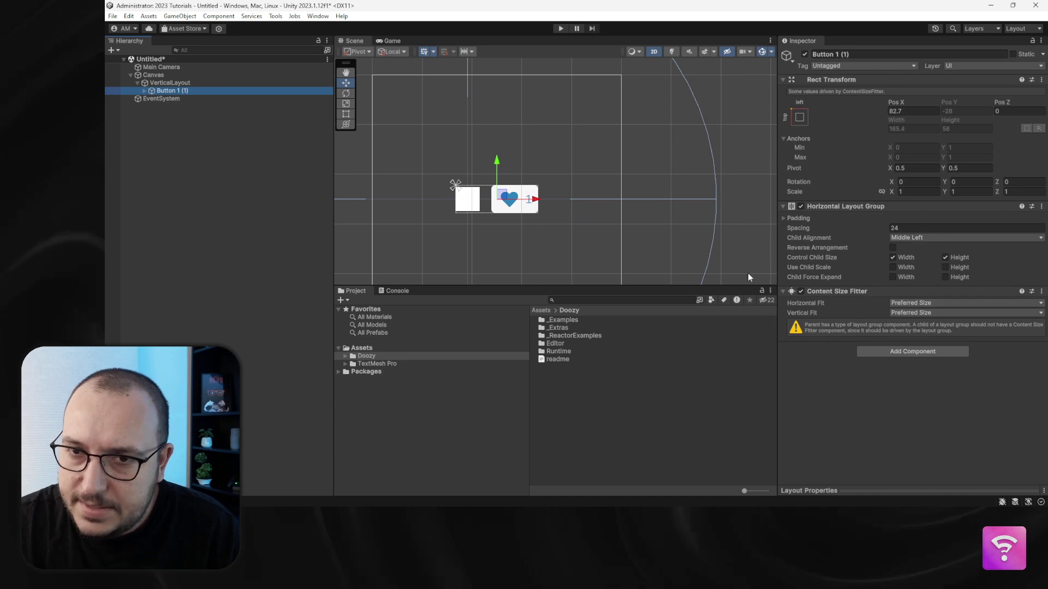
click(144, 90)
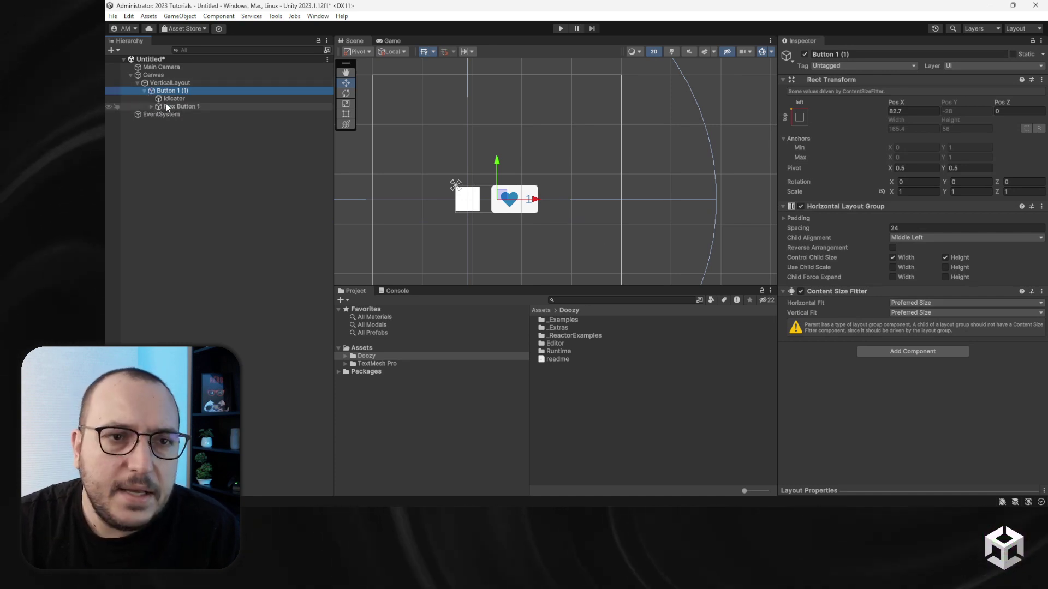
click(171, 99)
scroll(819, 291, down, 3)
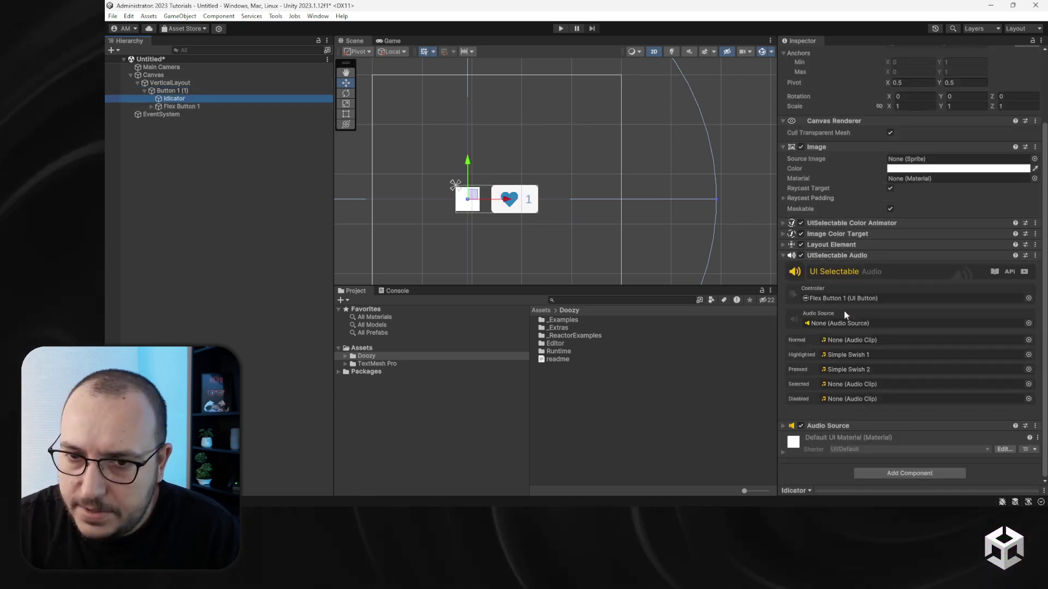
drag(818, 424, 824, 324)
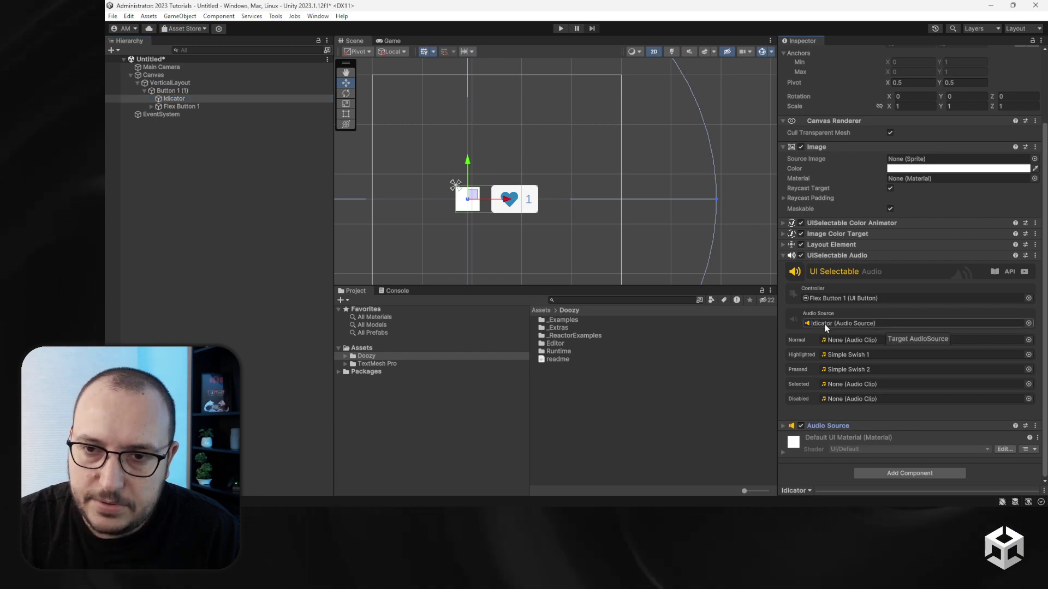
click(560, 28)
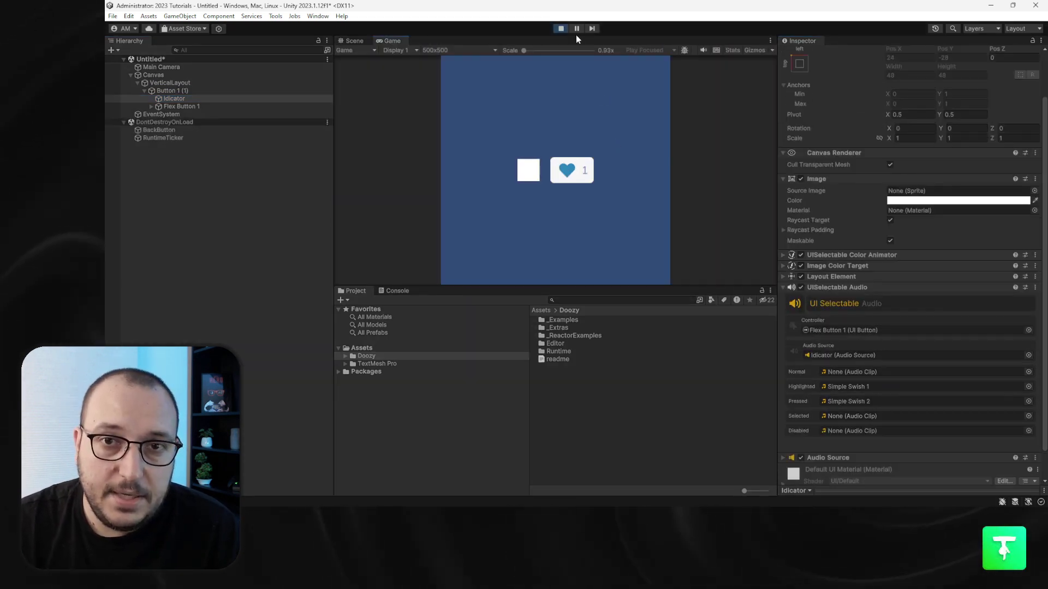
click(561, 28)
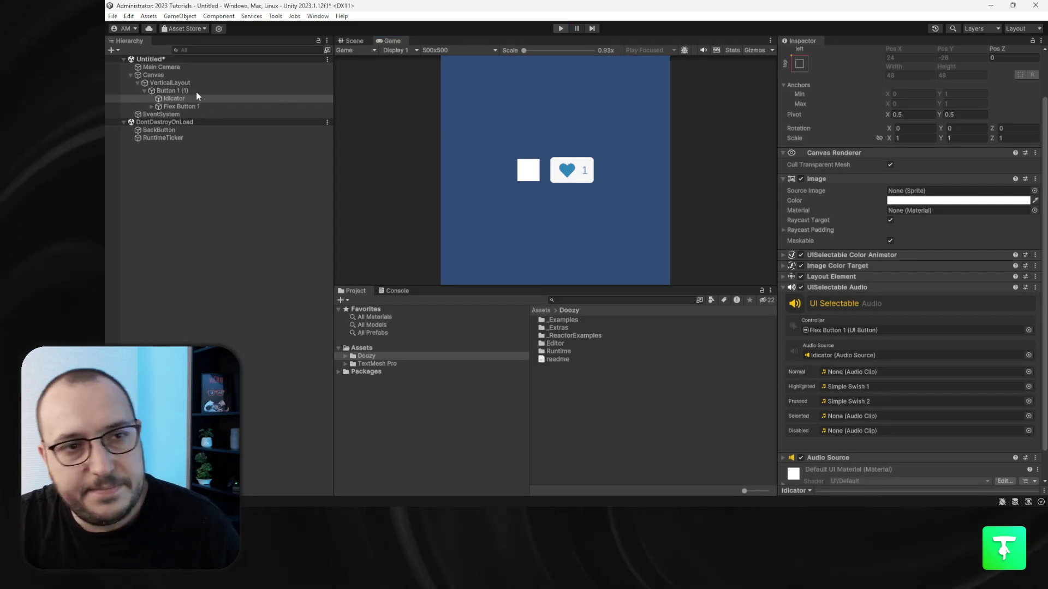
- Collapse Button 1 (1) in the hierarchy and duplicate it three times
click(143, 91)
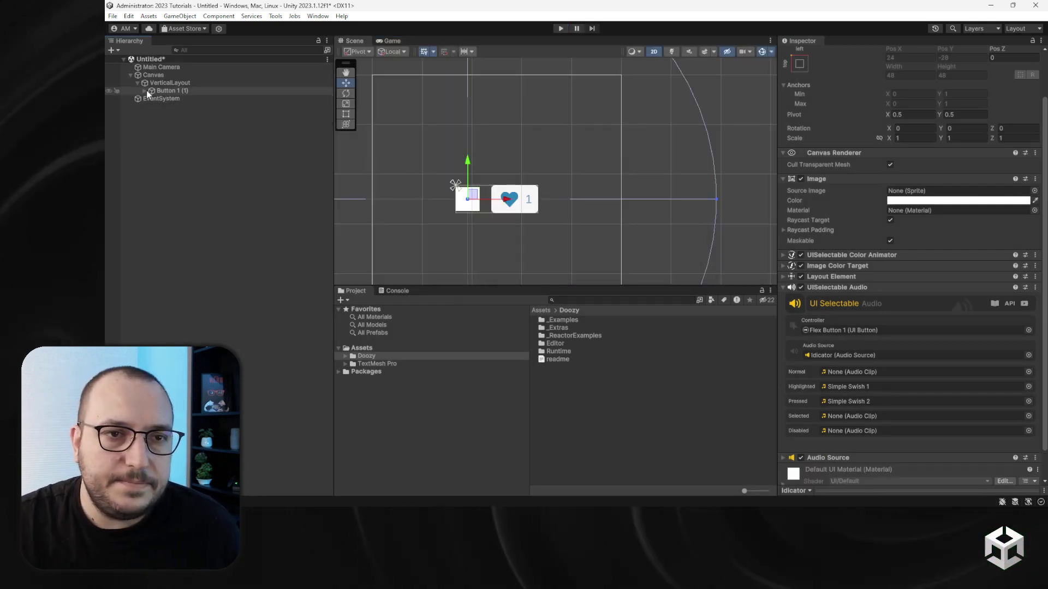
click(164, 91)
key(ctrl+d)
key(ctrl+d)
key(ctrl+d)
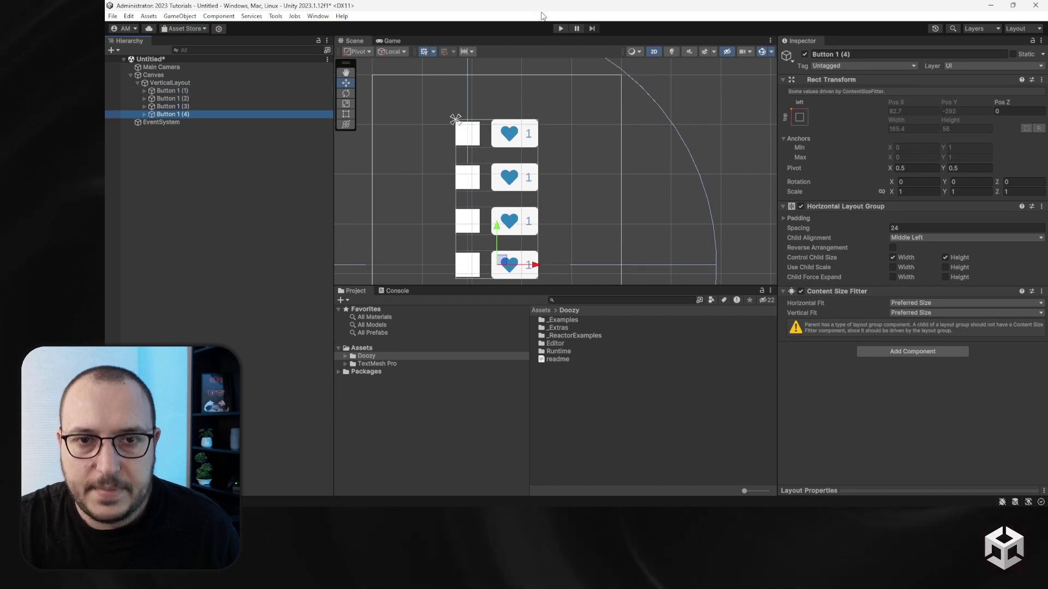
- Test the highlight and press sounds in Play mode by selecting the third, second and fourth buttons and the third again, and exit
key(ctrl+p)
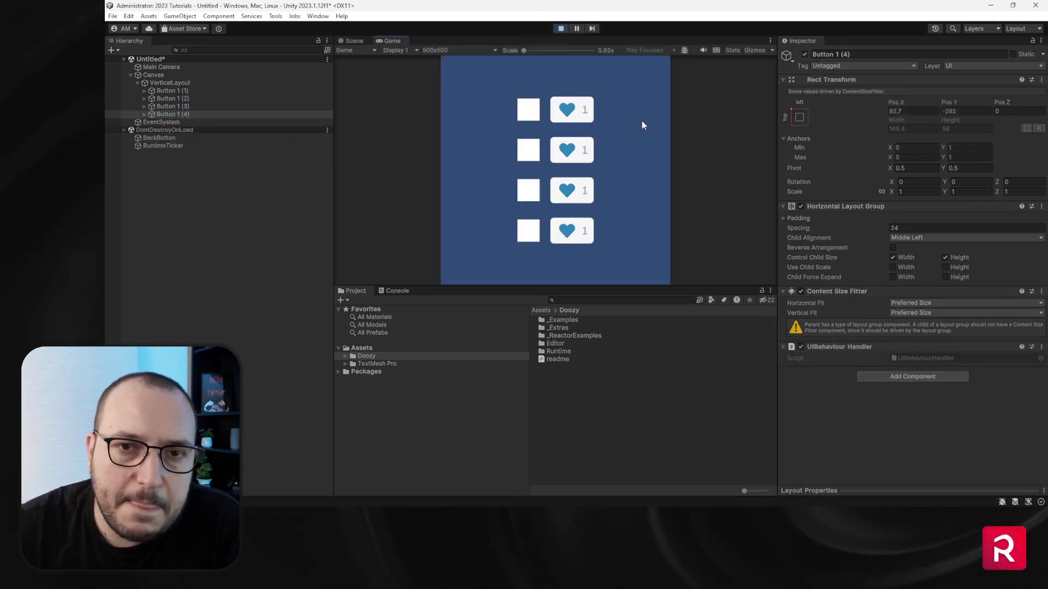
click(582, 194)
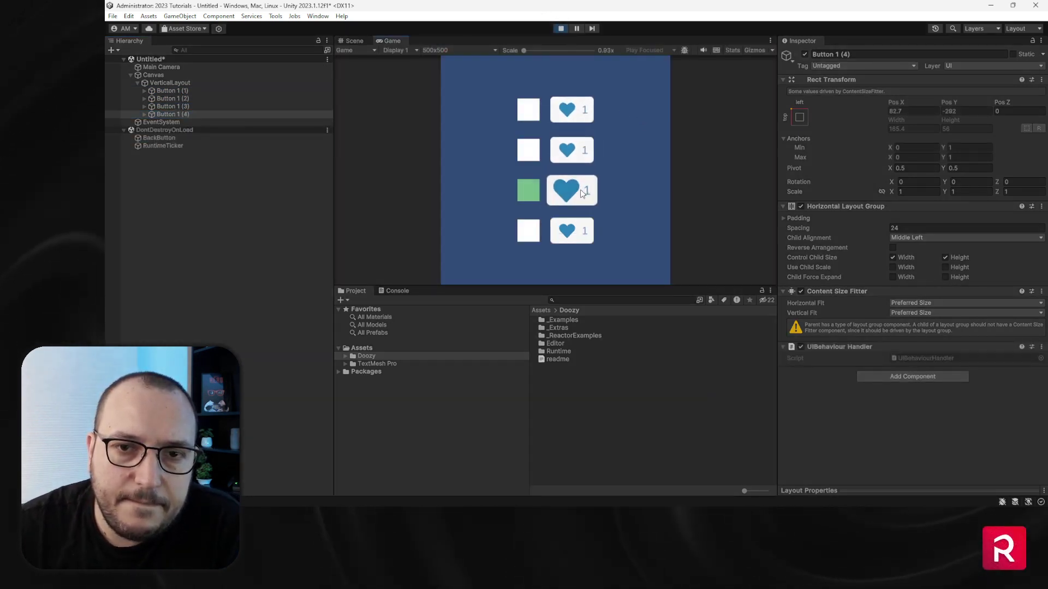
click(576, 156)
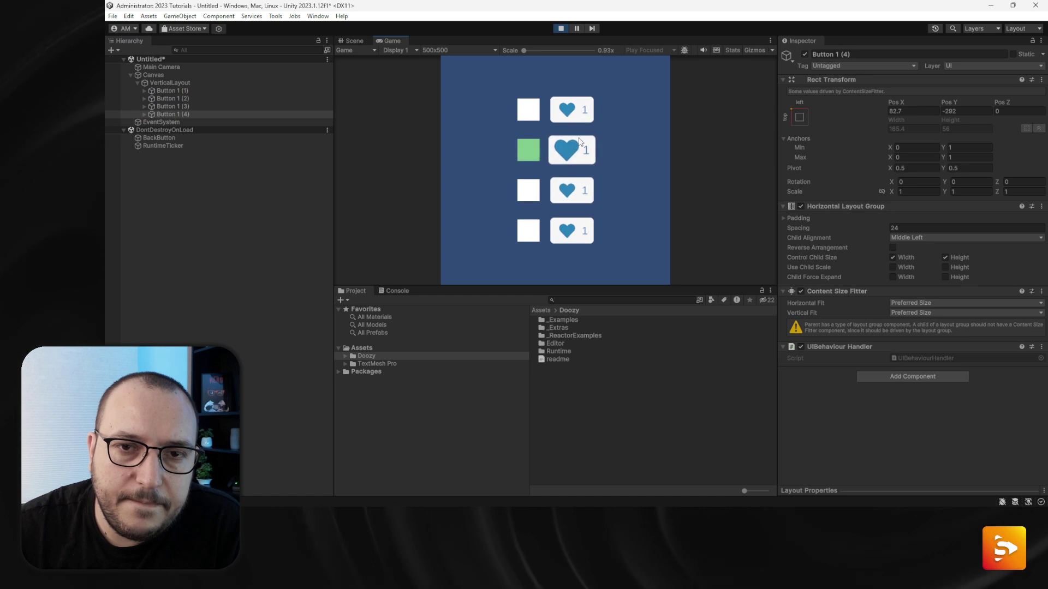
click(570, 232)
click(563, 190)
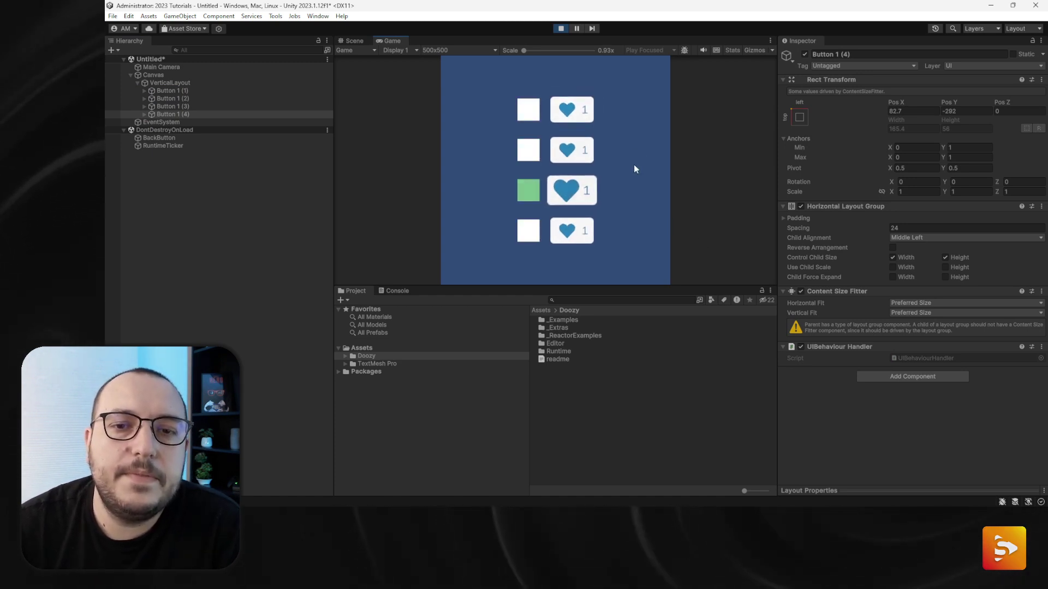
key(ctrl+p)
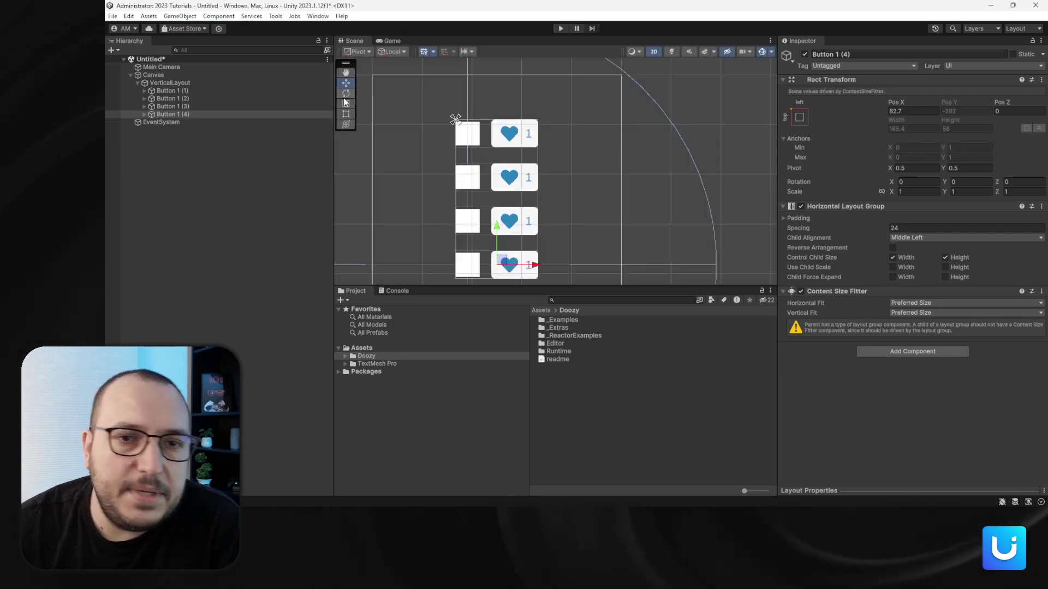
- Delete the three duplicates Button 1 (2) through Button 1 (4), keeping only Button 1 (1)
shift+click(273, 99)
key(Delete)
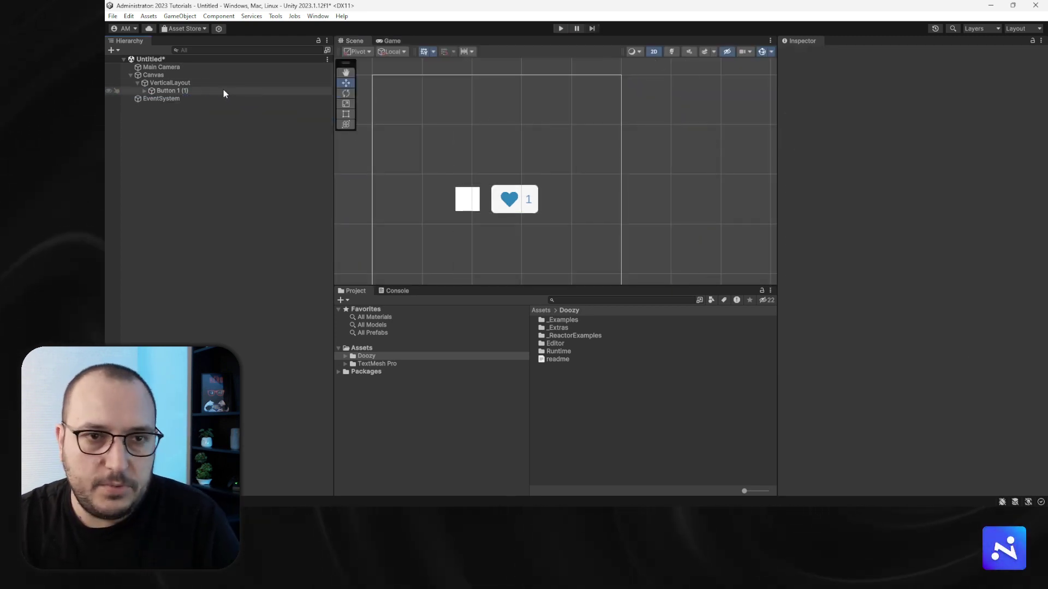
- Add a UISelectable UIAnimator component to the Idicator object inside Button 1 (1)
click(189, 90)
click(144, 90)
click(169, 98)
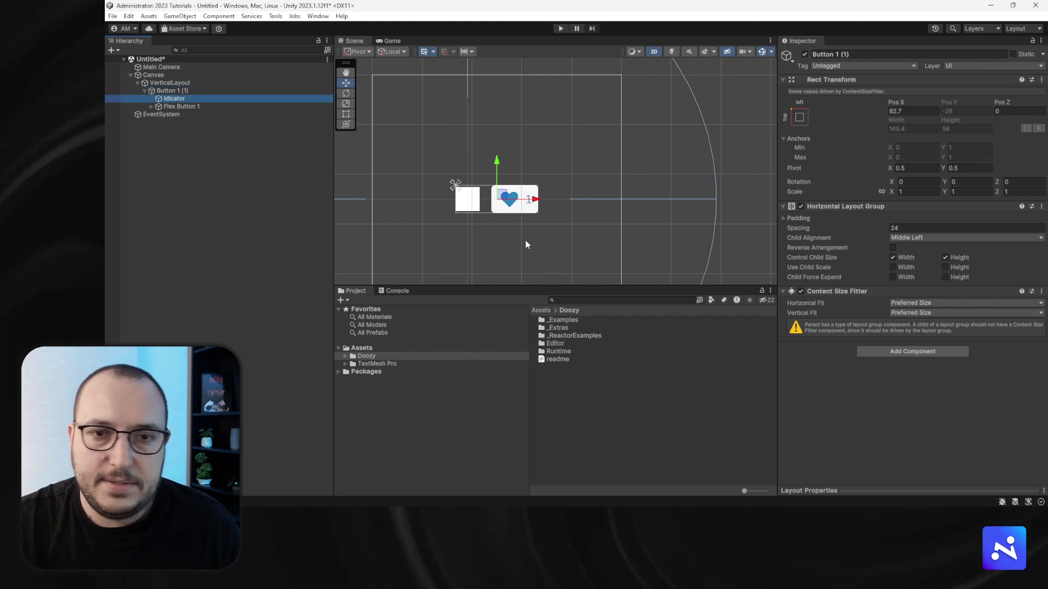
key(f)
scroll(837, 267, down, 3)
click(836, 264)
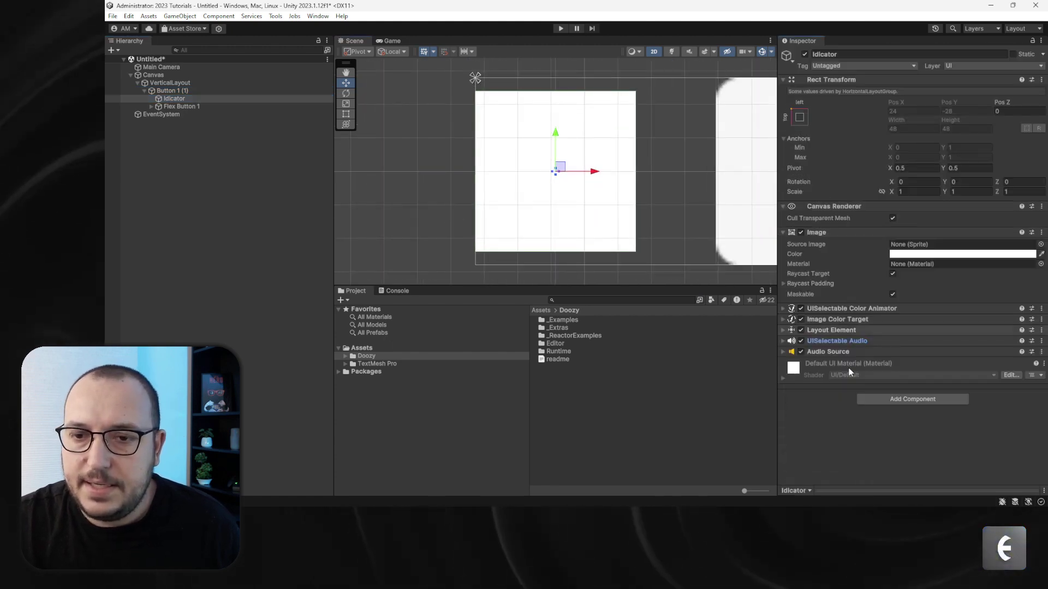
click(896, 399)
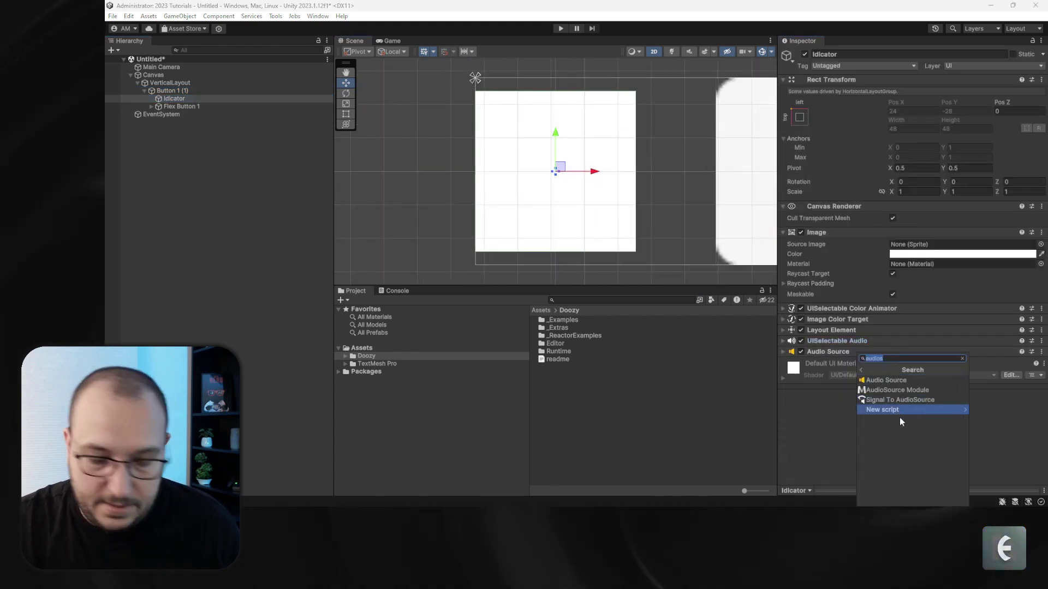
text(uise)
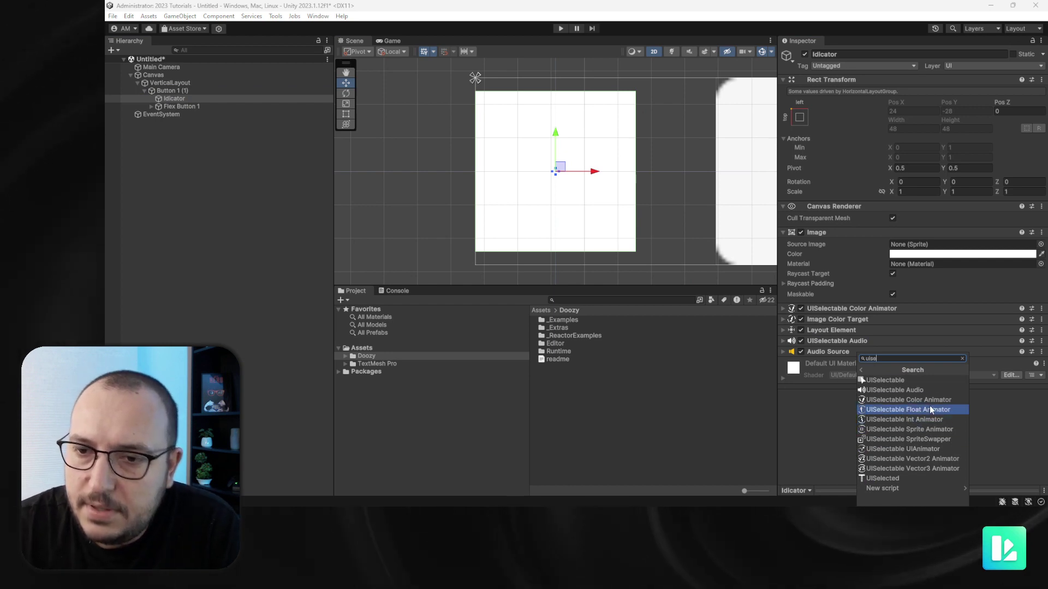
click(922, 449)
scroll(840, 404, down, 3)
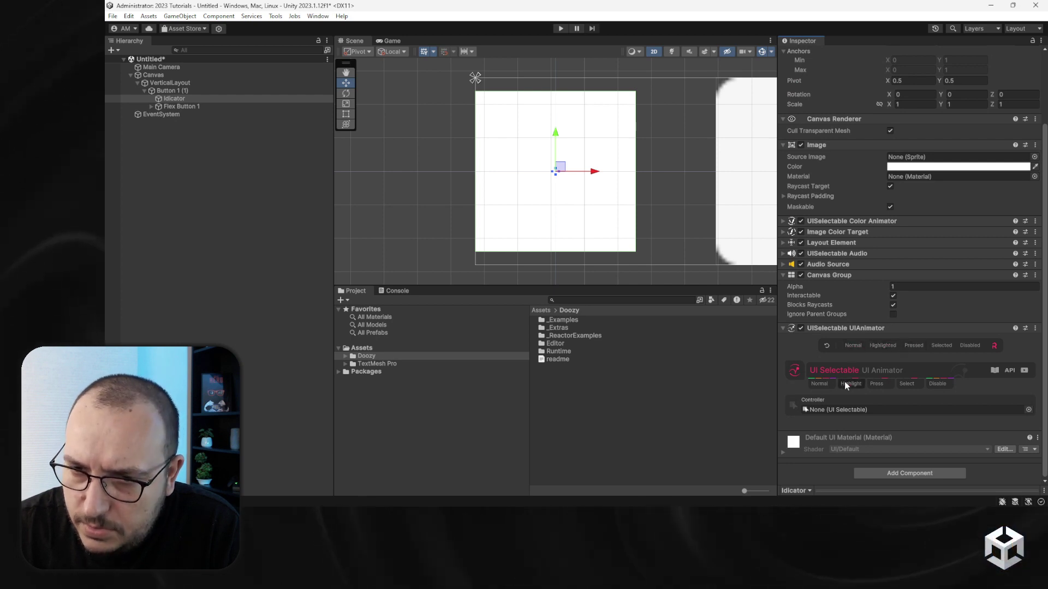
- Assign Flex Button 1 as the UIAnimator's controller and show the Highlight state's scale animation settings
click(181, 99)
drag(181, 105, 873, 410)
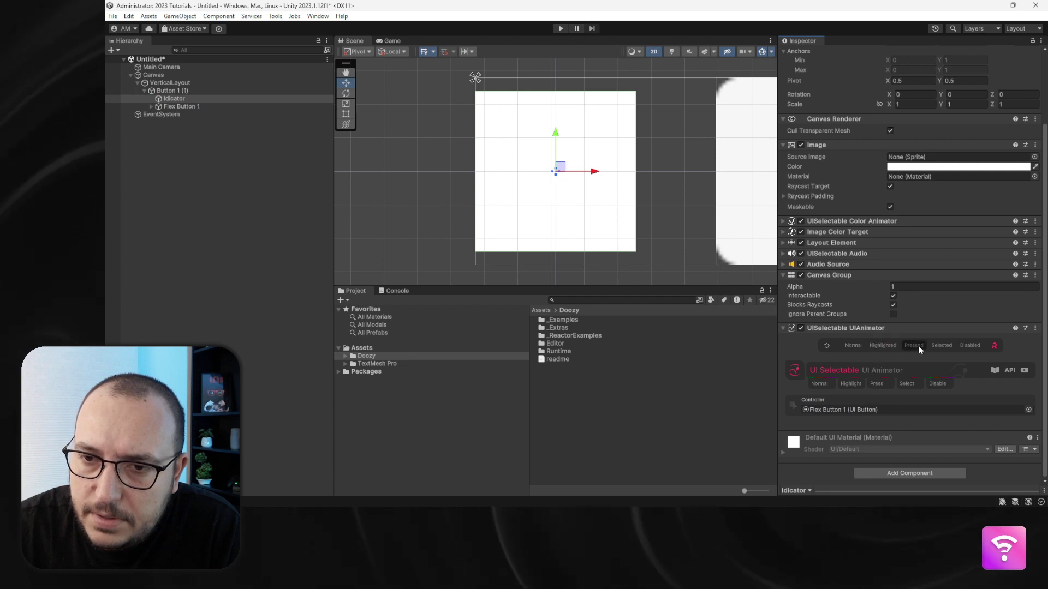
click(829, 385)
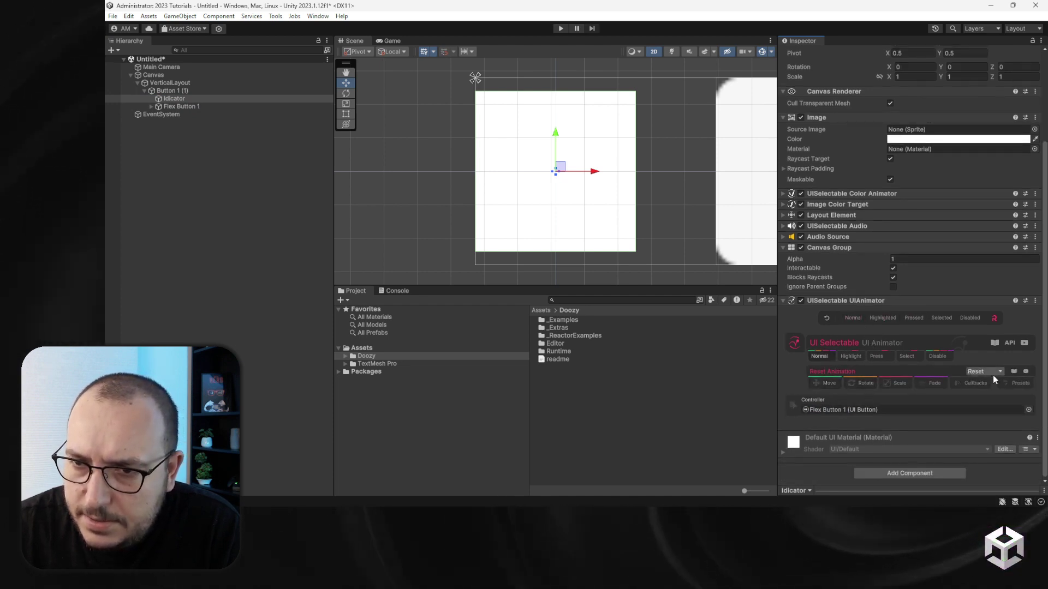
click(850, 357)
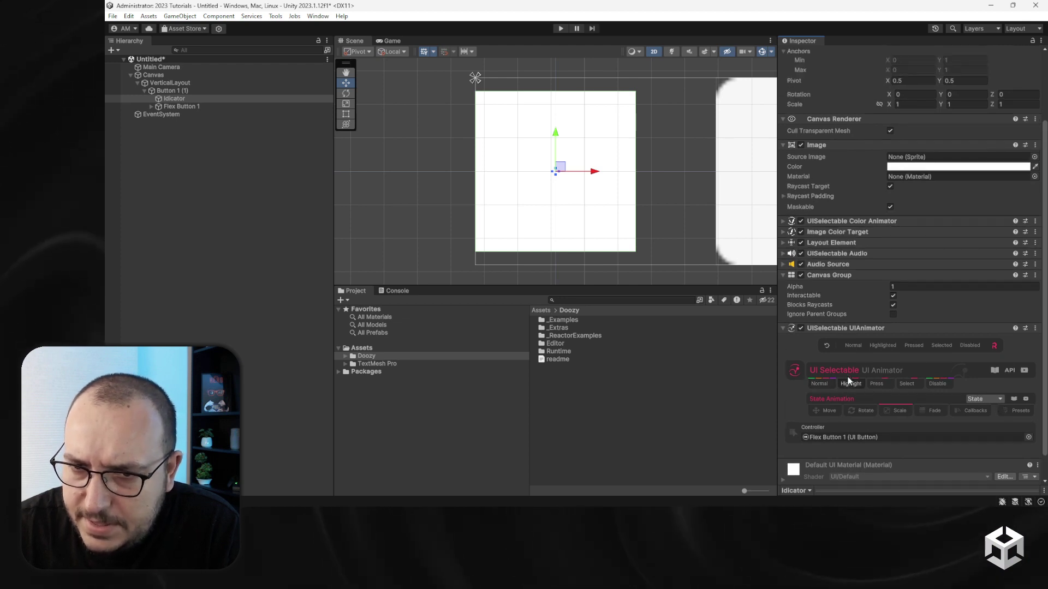
click(892, 413)
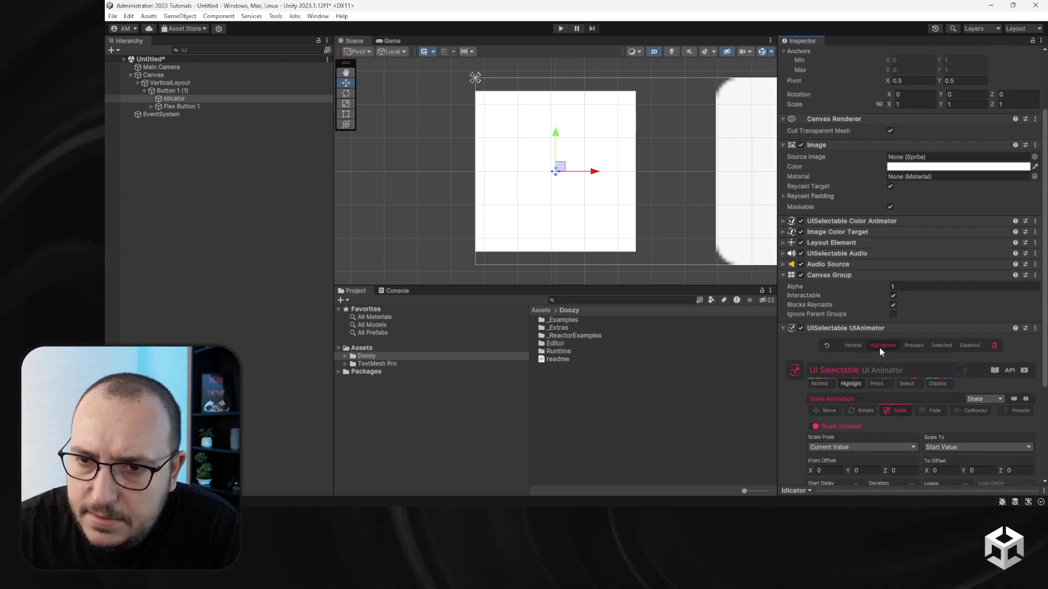
scroll(880, 349, down, 5)
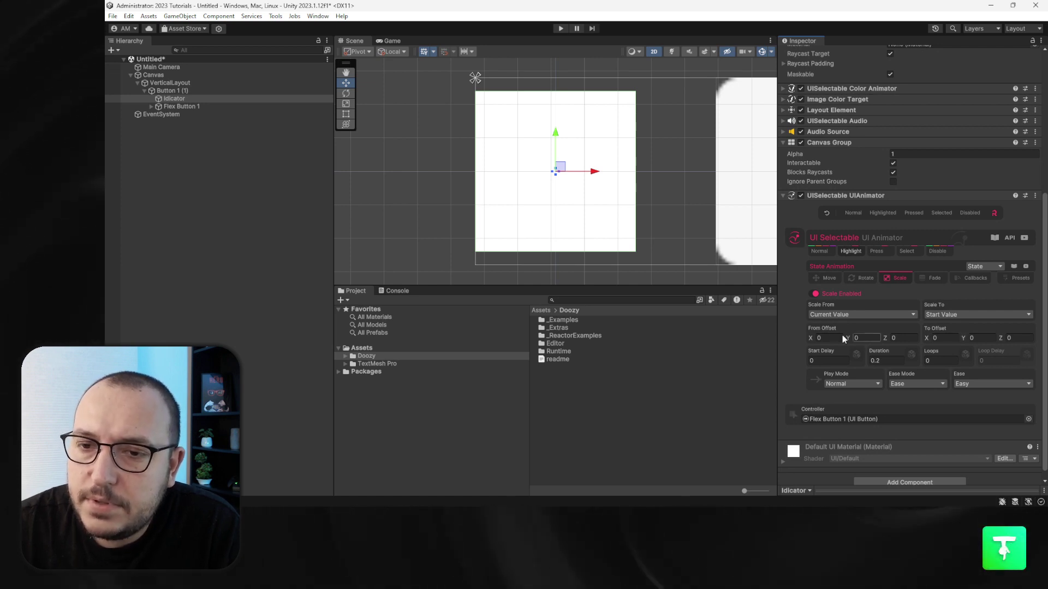
- Try a scale To Offset of 1.2 on X and Y for the Highlight animation and preview it
click(939, 339)
text(1.2)
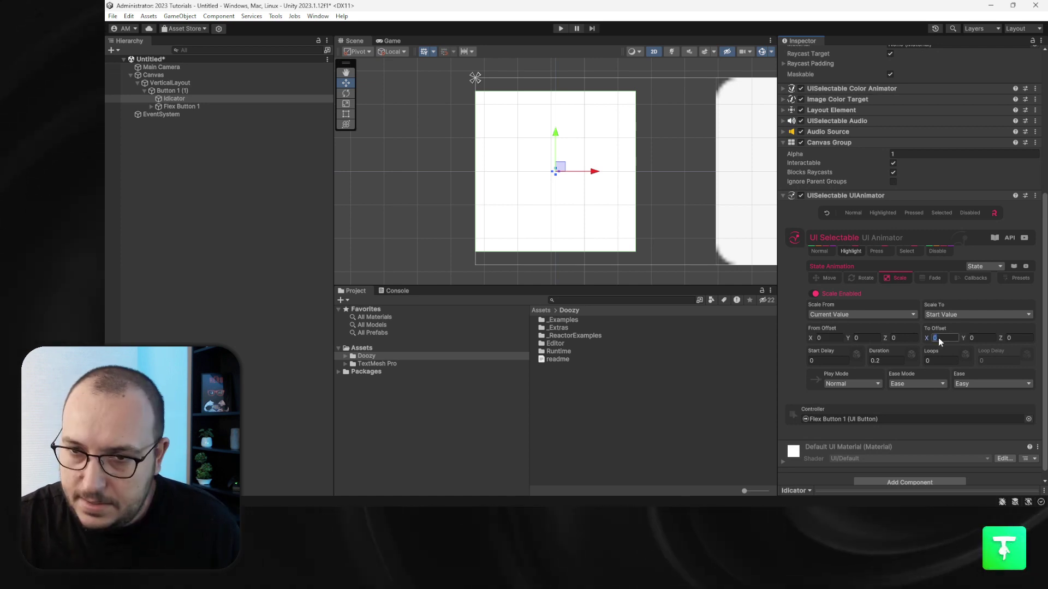
key(Tab)
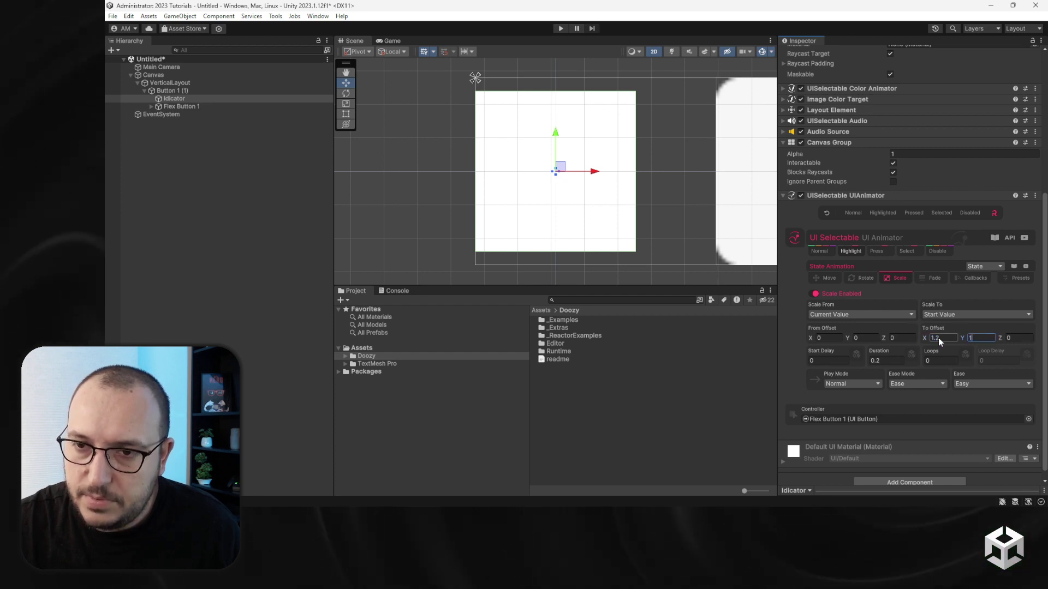
text(1.2)
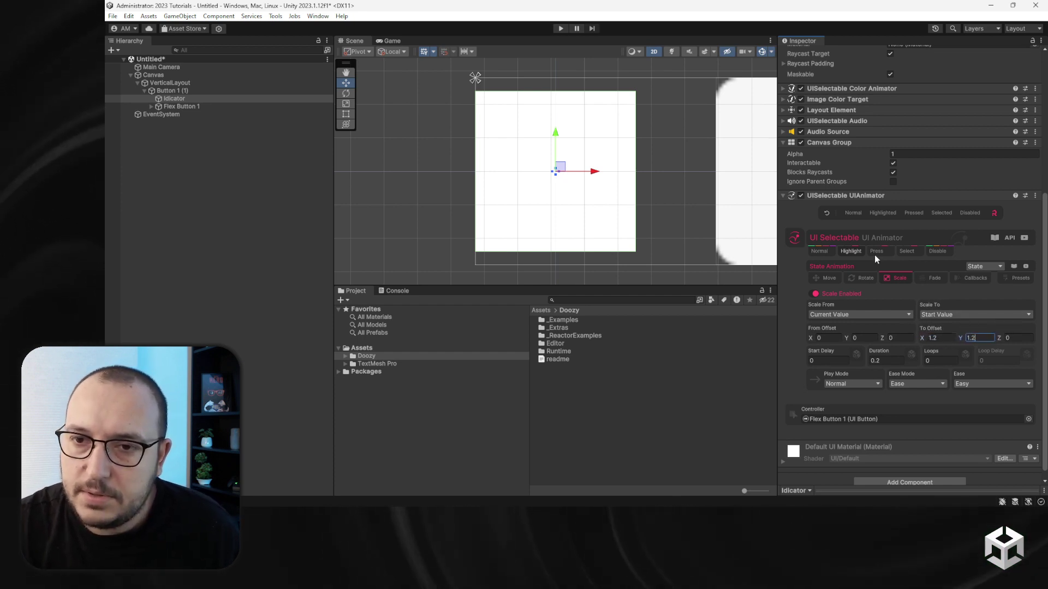
click(867, 214)
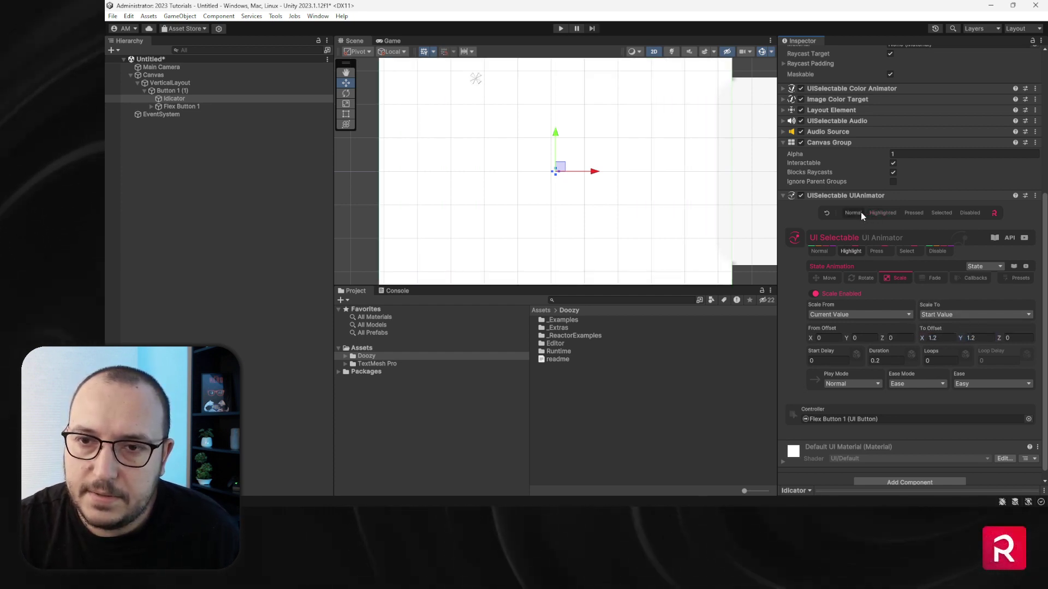
- Set the Highlight animation's scale To Offset to 0.2 on X and Y and preview the Highlighted state
click(951, 339)
text(0.2)
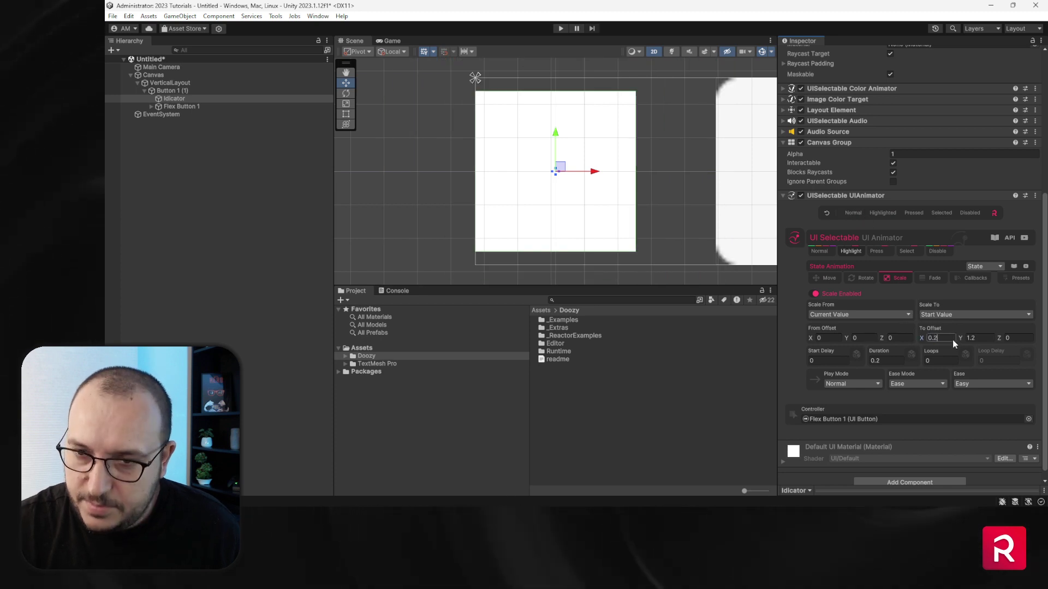
key(Tab)
text(0.2)
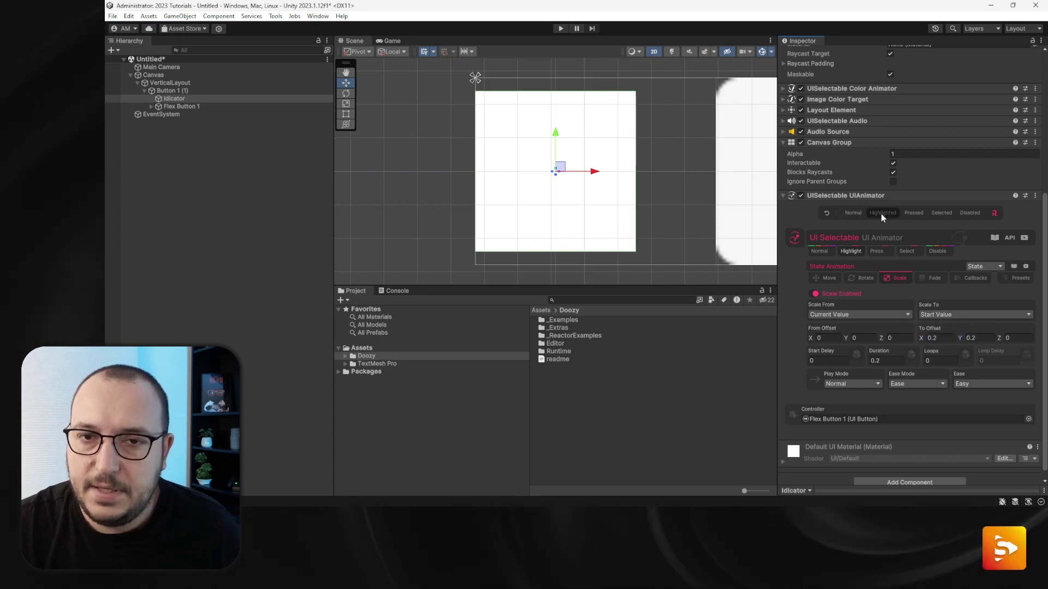
click(881, 214)
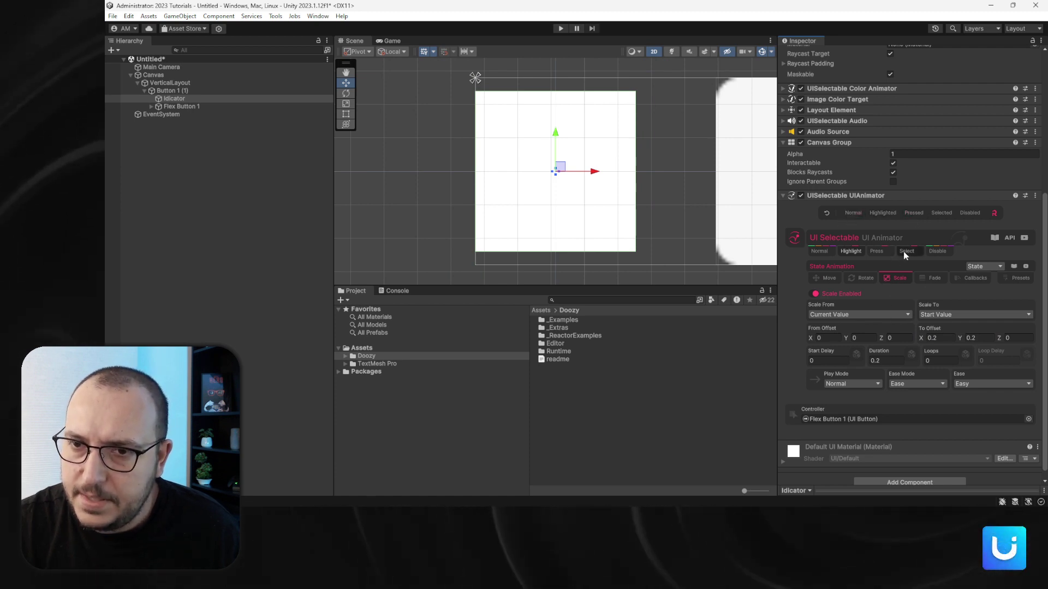
scroll(903, 251, up, 5)
click(852, 253)
scroll(858, 273, down, 1)
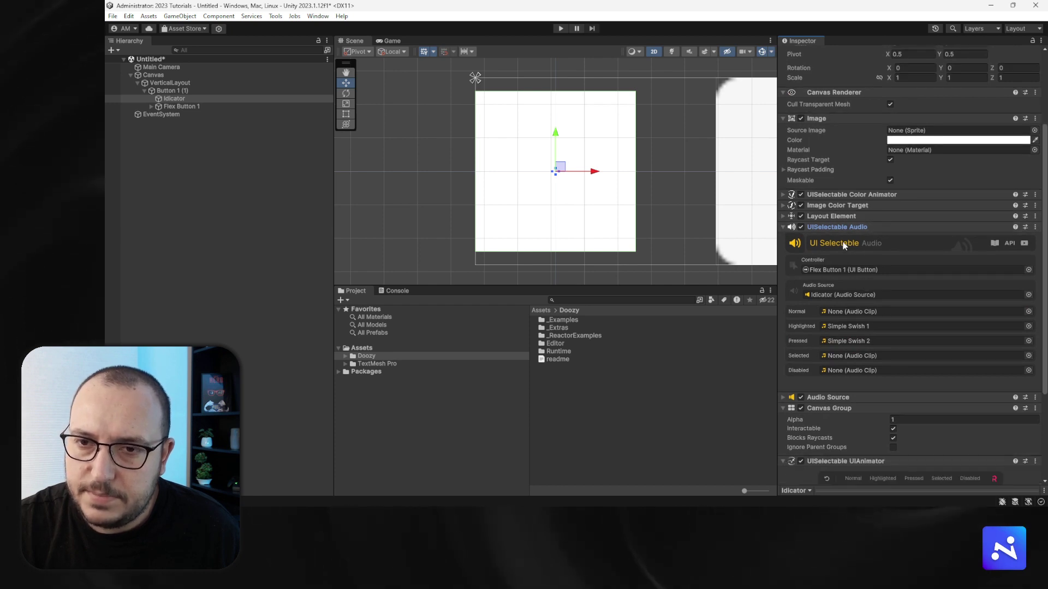
click(836, 228)
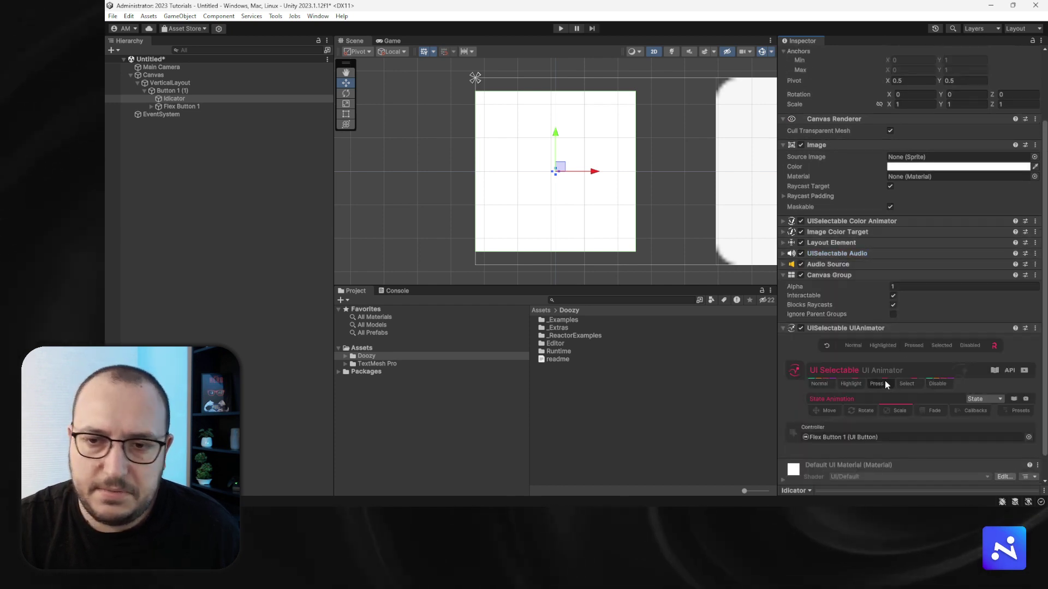
- Set the Press animation's scale To Offset to -0.2 on X and Y in the UIAnimator
click(879, 385)
scroll(902, 379, down, 5)
click(939, 338)
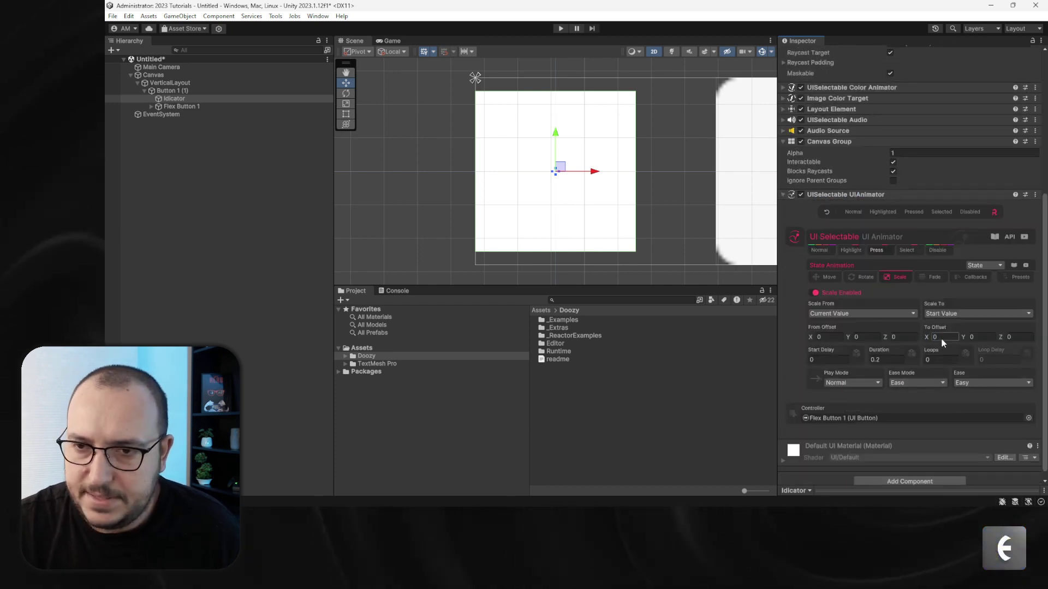
text(-0.2)
key(Tab)
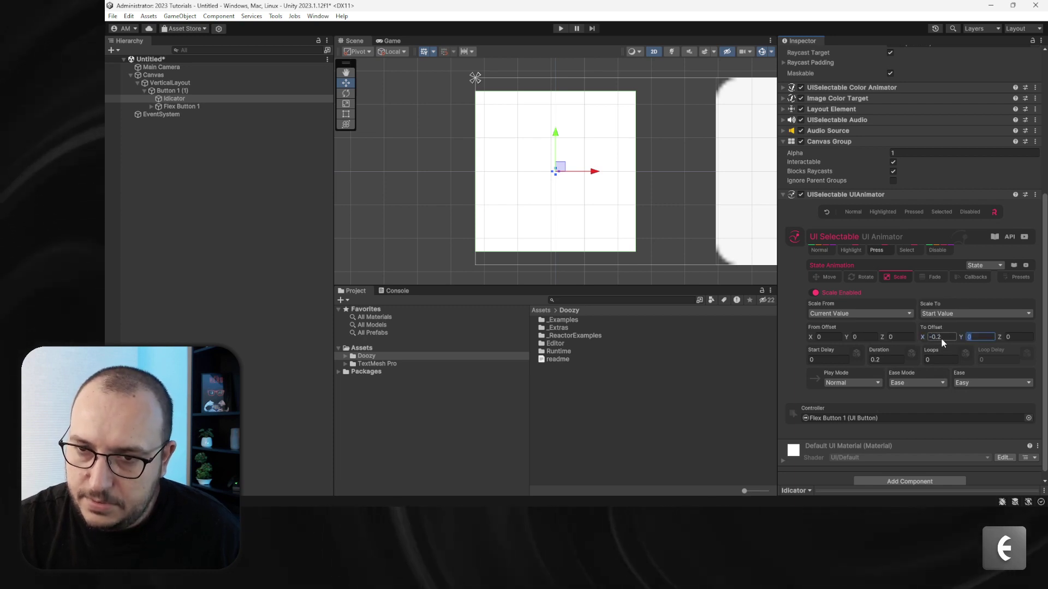
text(-)
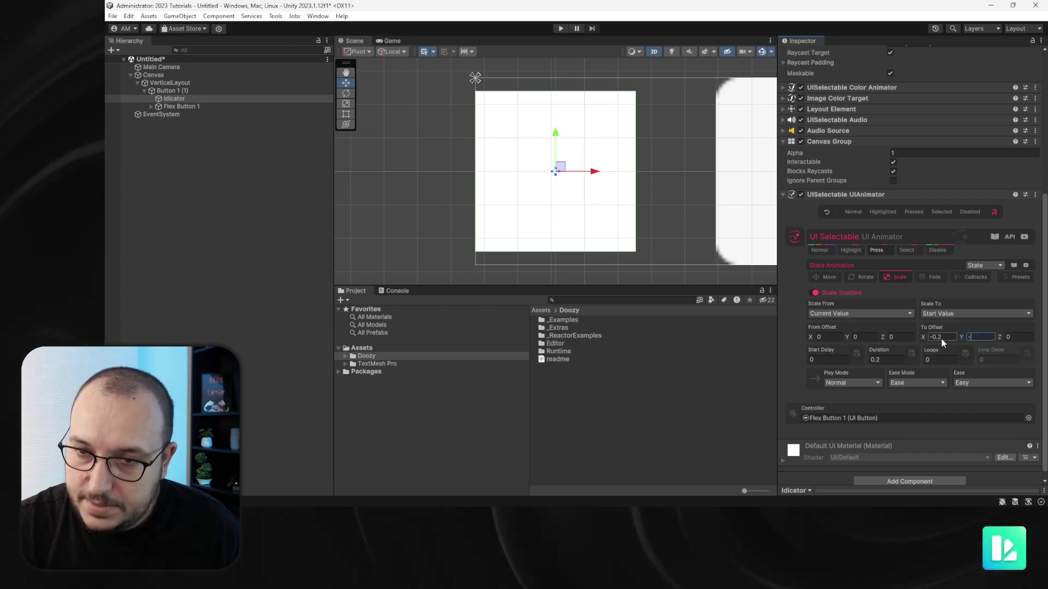
text(0.2)
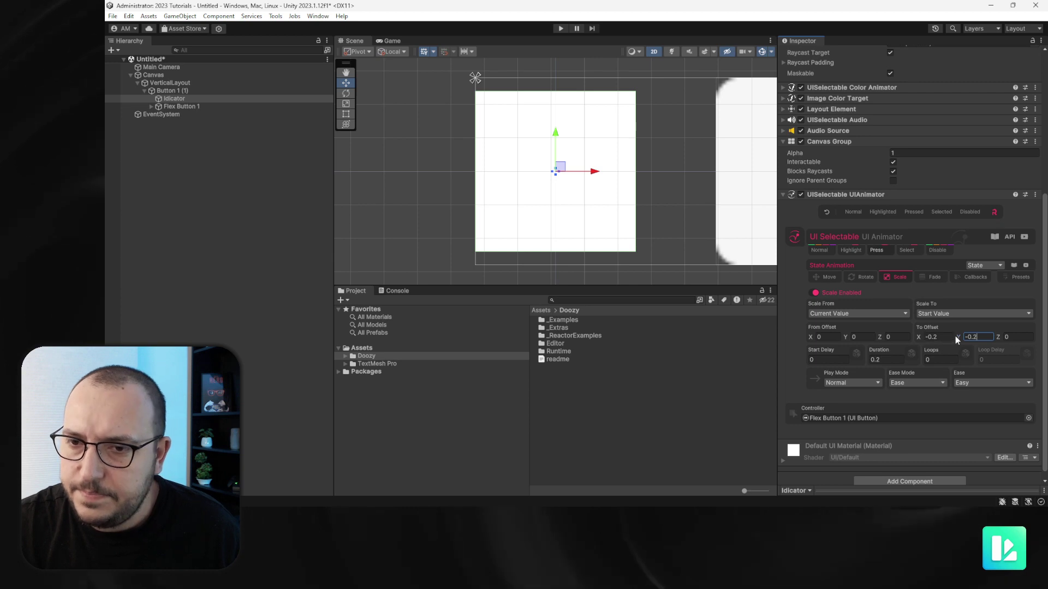
- Preview the Idicator's Pressed and Highlighted state animations in the scene
click(915, 212)
click(885, 213)
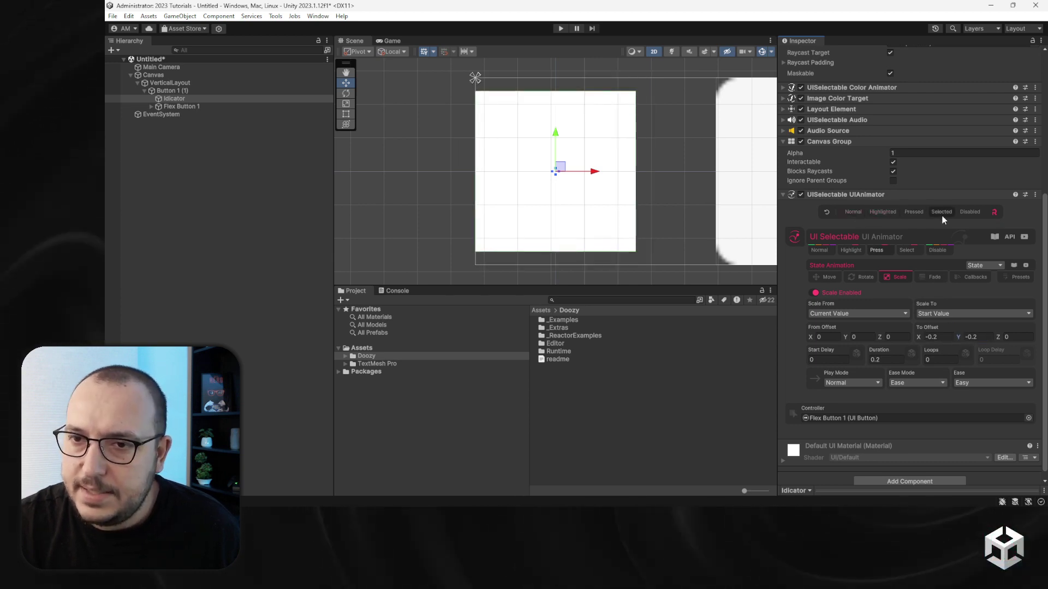
click(910, 212)
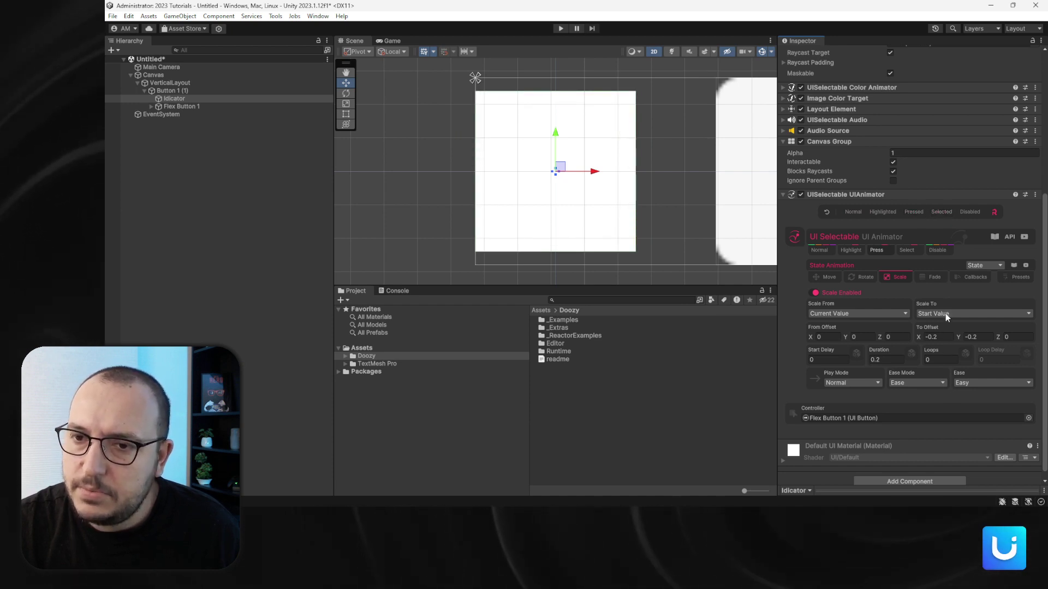
- Enable rotation for the Select state animation and set its rotation To Offset Z to 45
click(906, 250)
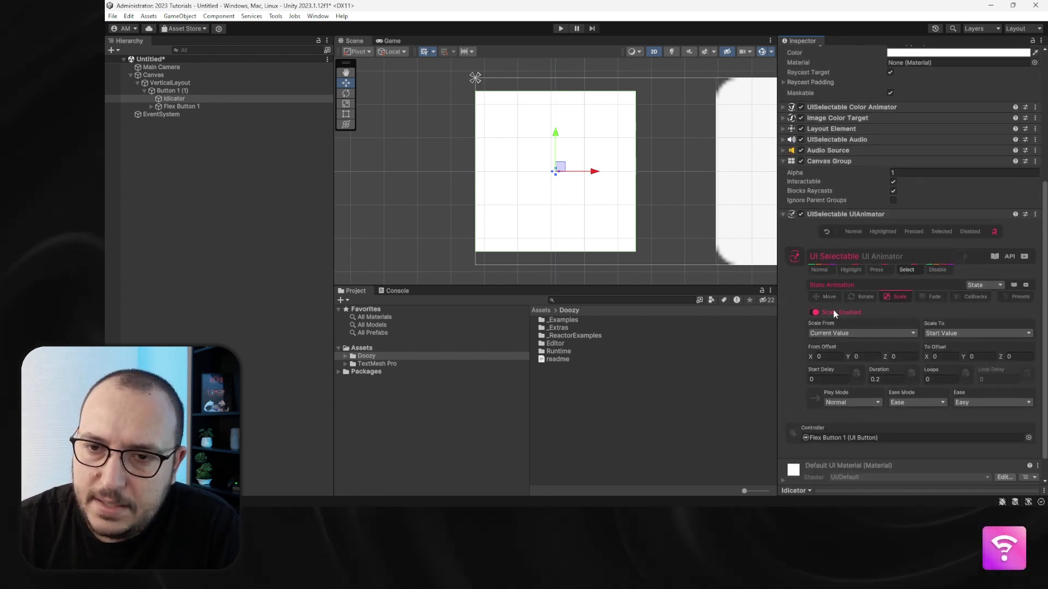
click(895, 298)
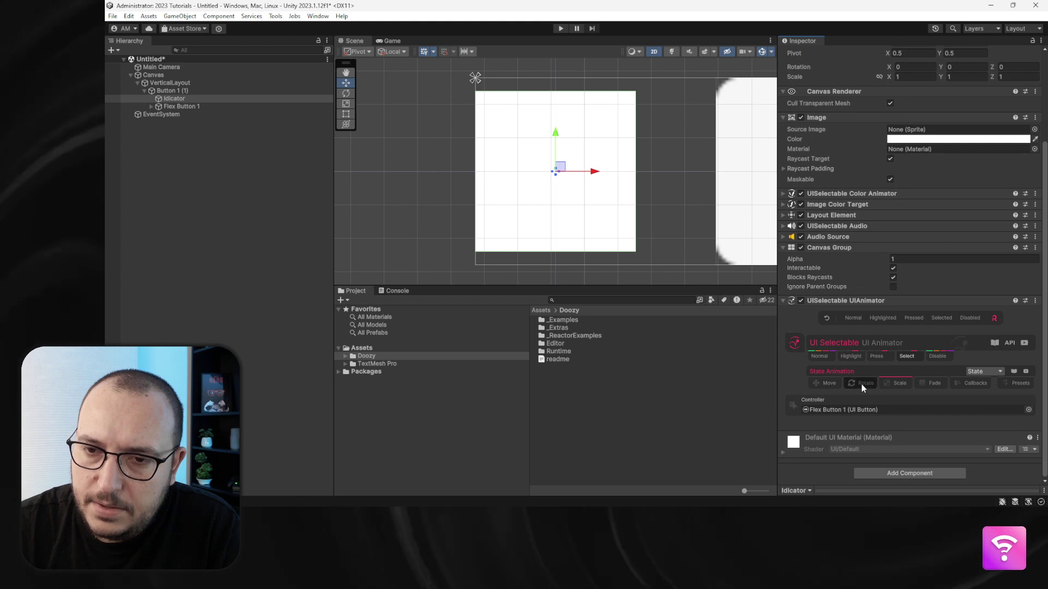
click(895, 383)
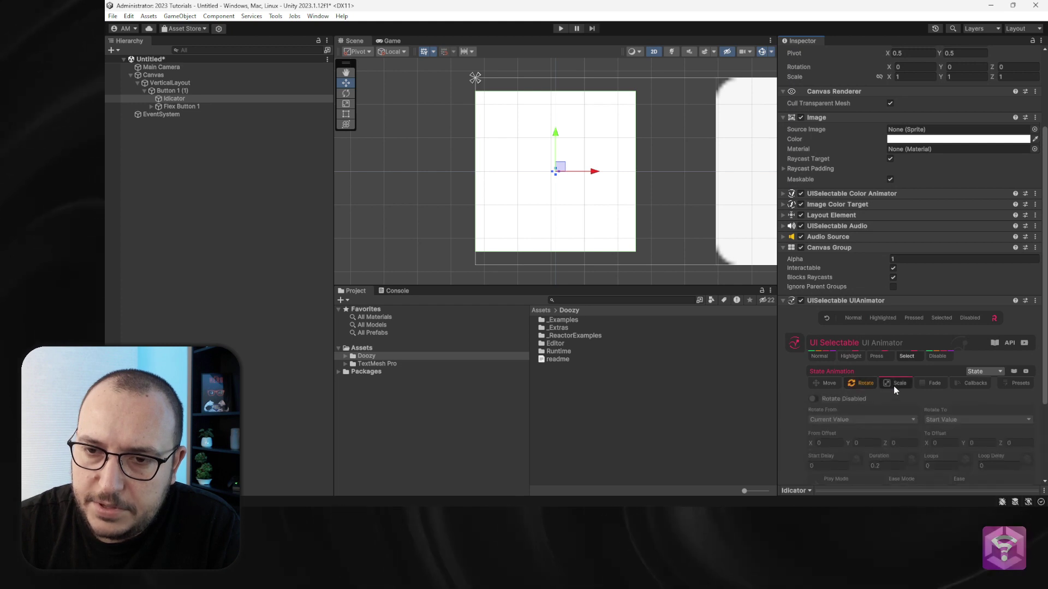
click(862, 383)
scroll(888, 411, down, 3)
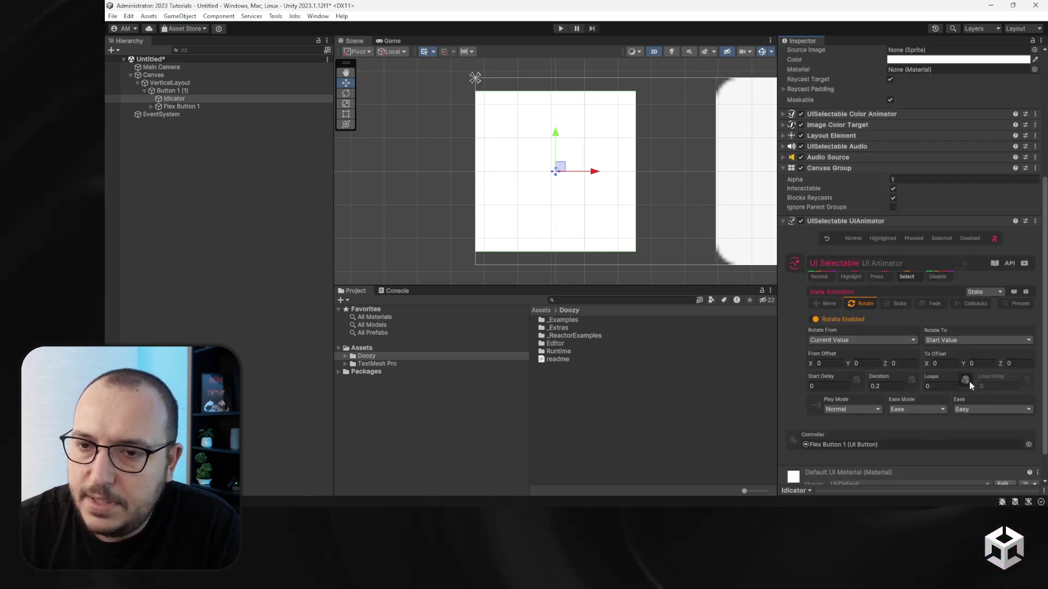
click(1019, 364)
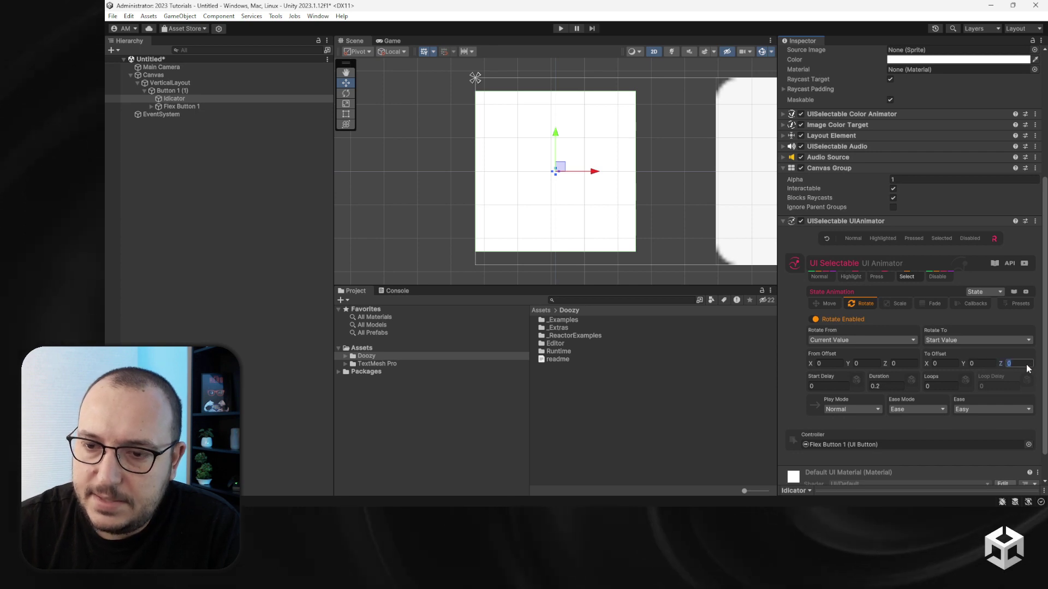
text(45)
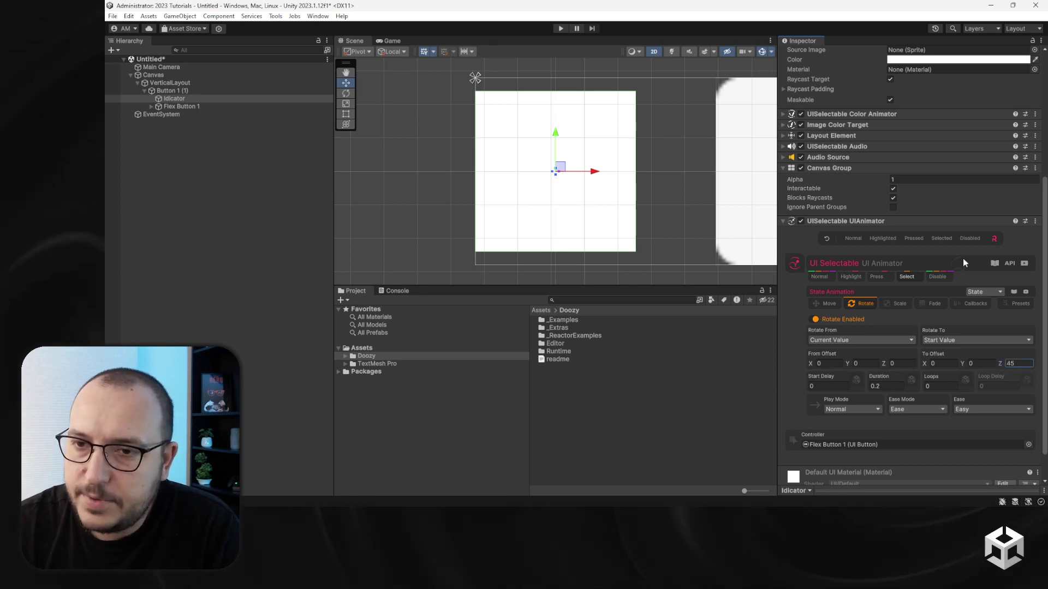
- Preview the Idicator's Pressed, Selected and Normal state animations in the scene
click(922, 239)
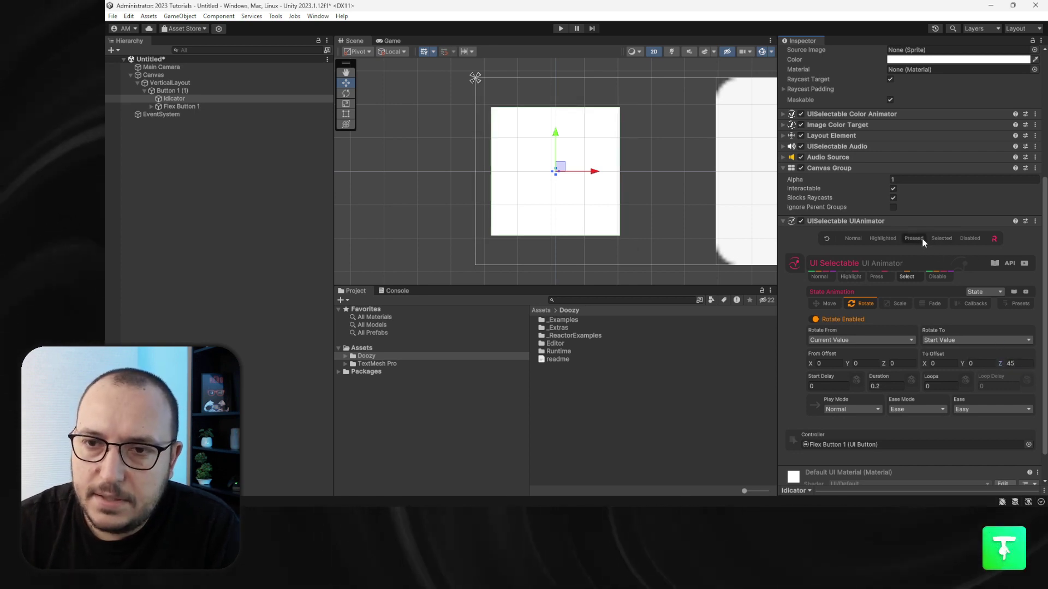
click(944, 239)
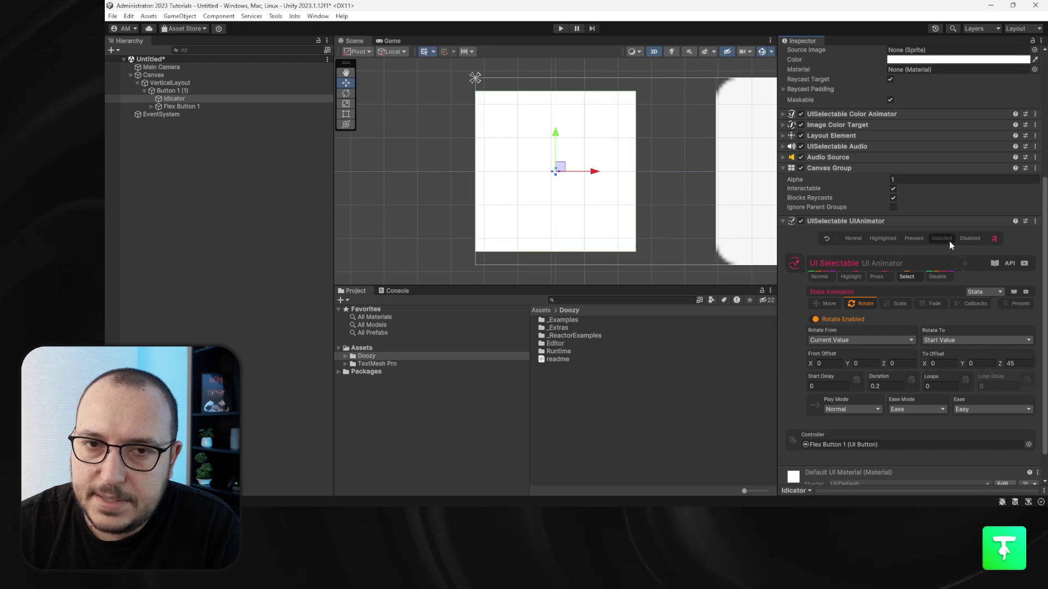
click(853, 239)
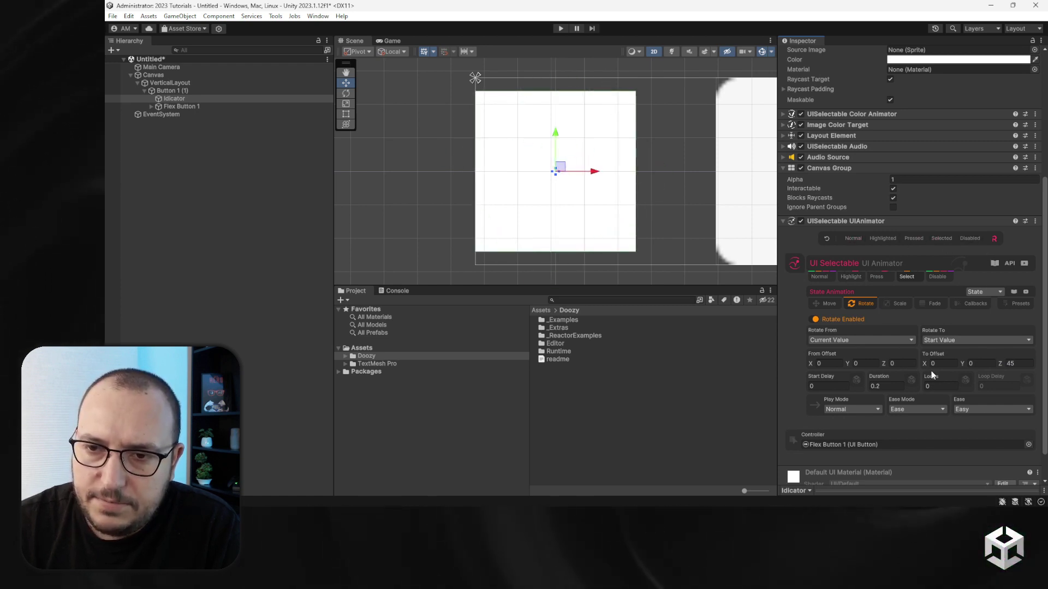
- Set the Disable state animation's Fade To to Custom Value 0.6 and preview the Idicator's Disabled state
scroll(938, 277, down, 2)
click(939, 276)
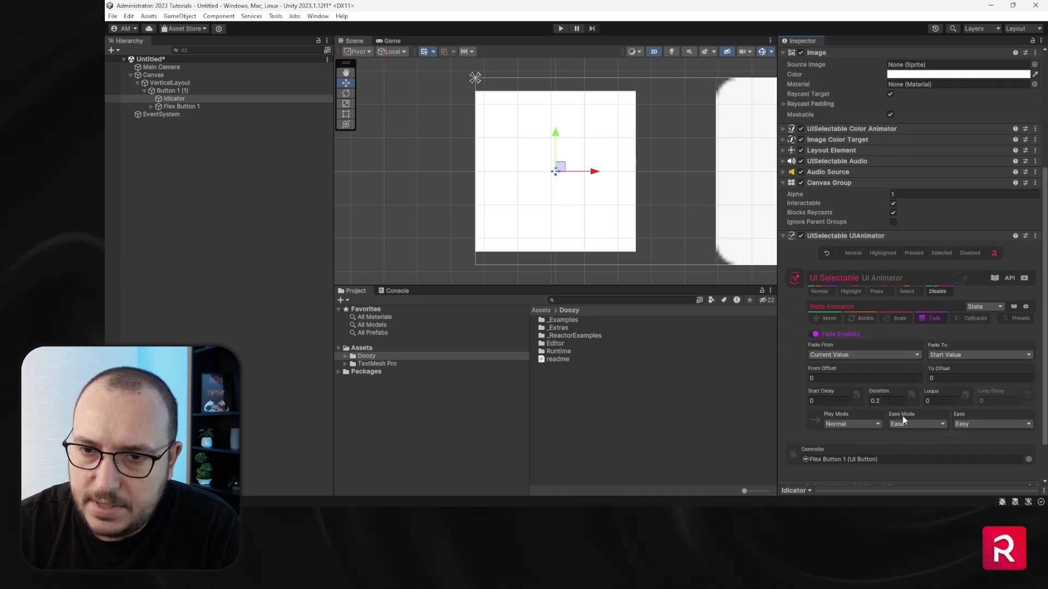
click(949, 356)
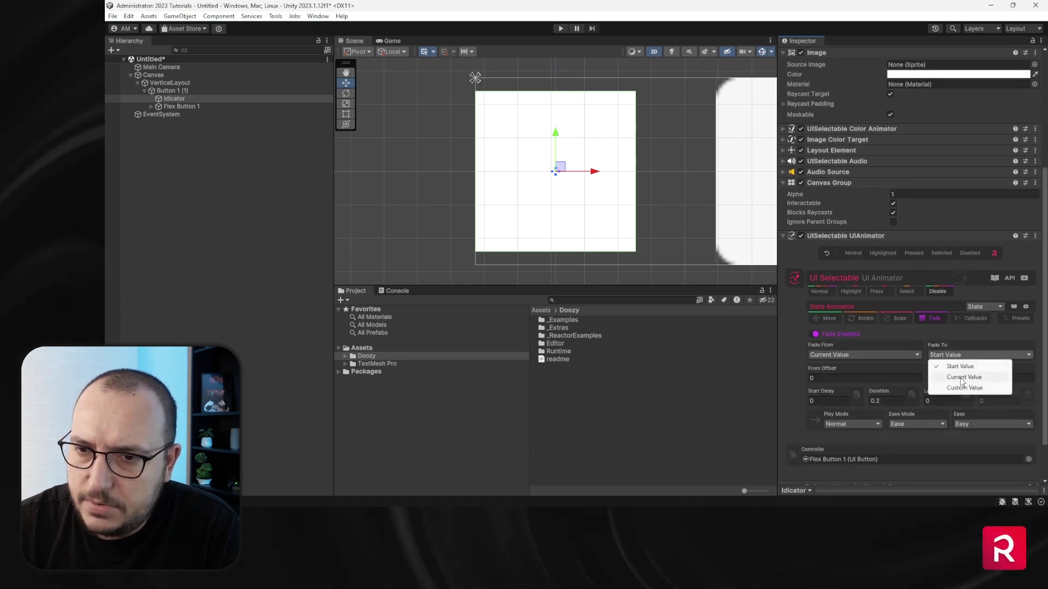
click(944, 378)
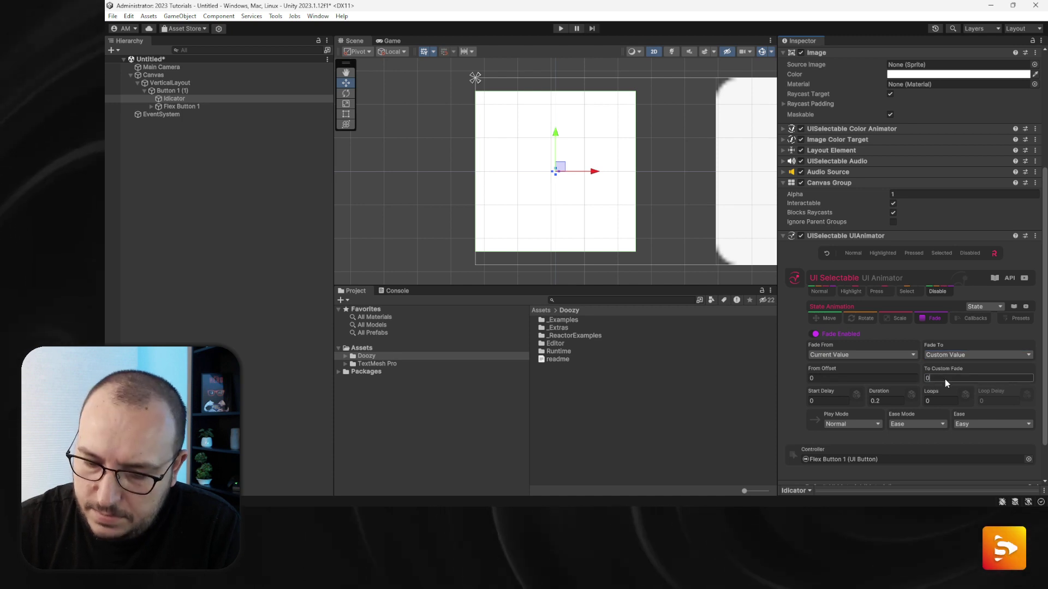
text(0.6)
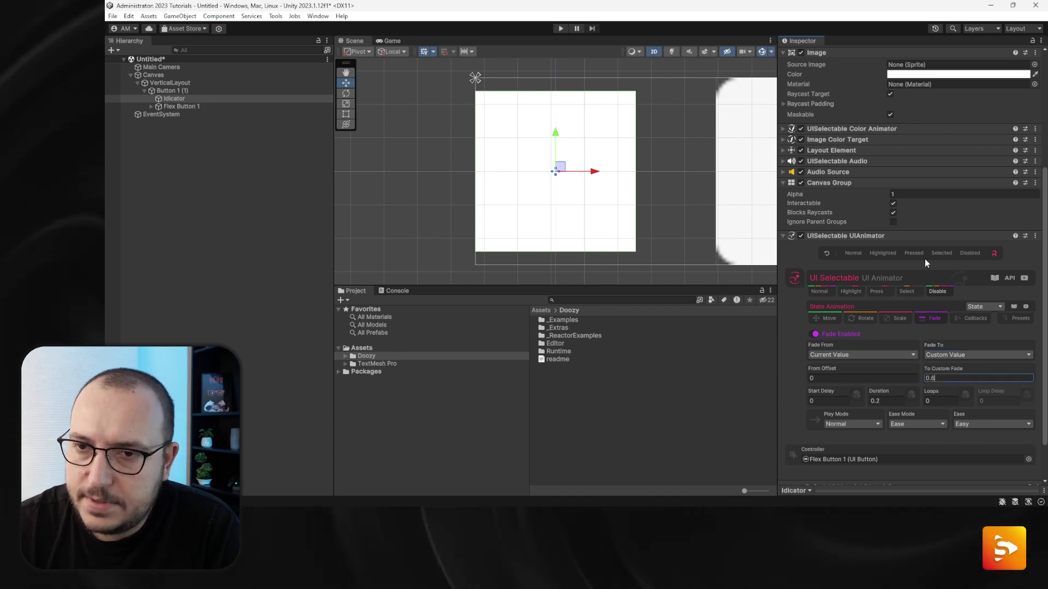
click(966, 253)
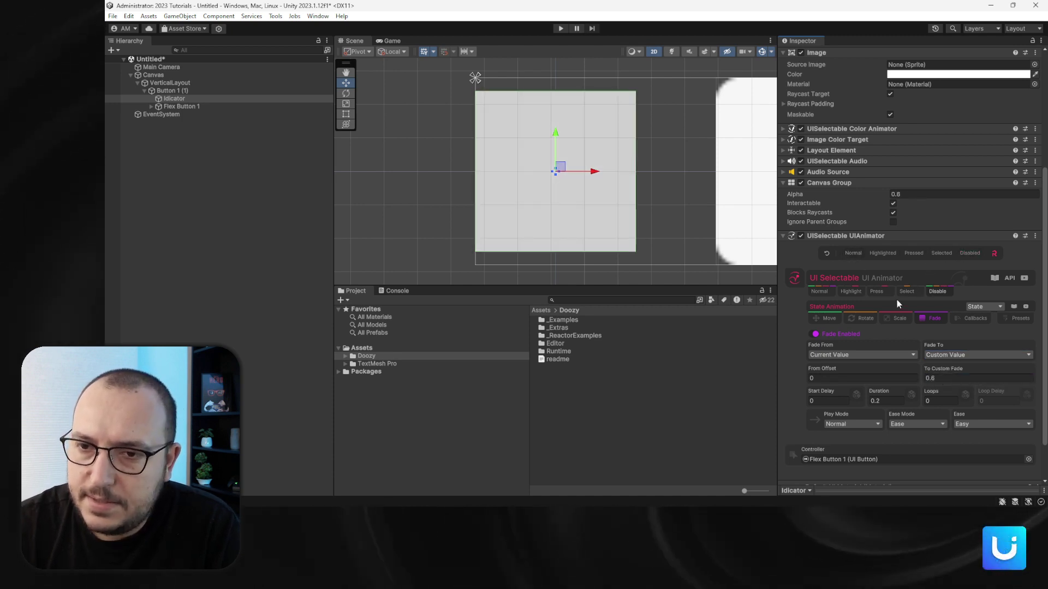
- Set the Disable state animation's scale To Offset to -0.4 on X and Y and preview the Disabled state
click(895, 318)
scroll(895, 323, up, 3)
scroll(944, 429, down, 3)
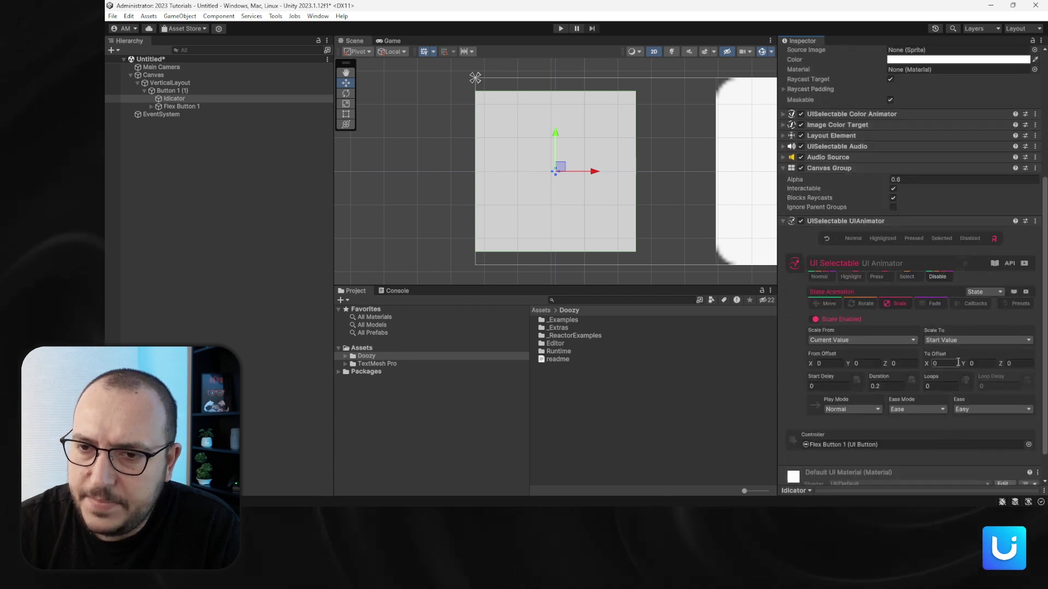
click(954, 361)
text(-0.4)
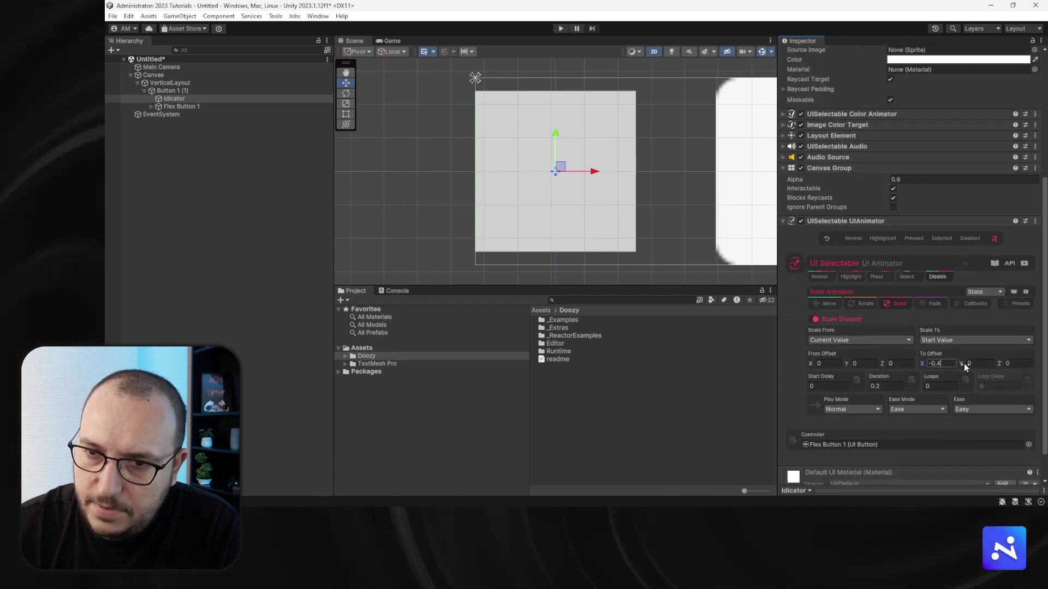
click(982, 363)
text(-0.4)
key(Return)
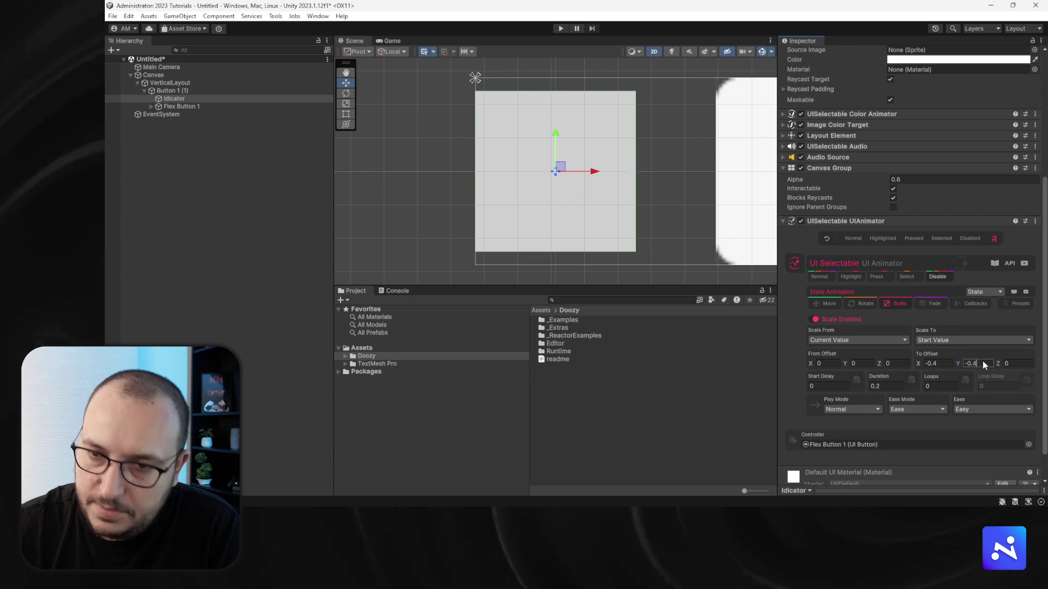
click(970, 238)
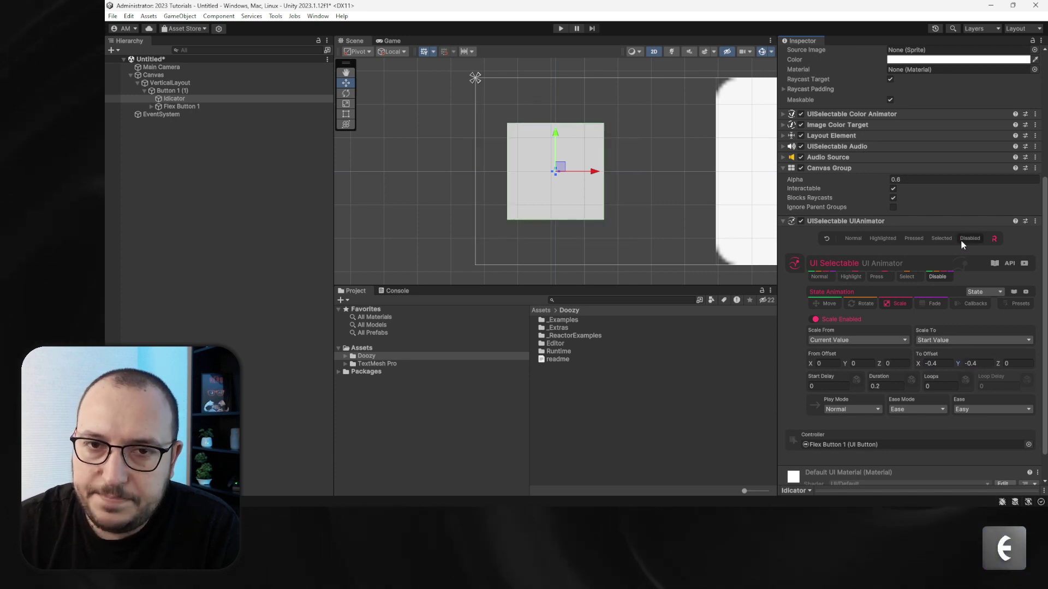
- Look at the Disable state's rotate and move settings and preview the Idicator's Normal state animation
click(862, 304)
scroll(861, 305, up, 3)
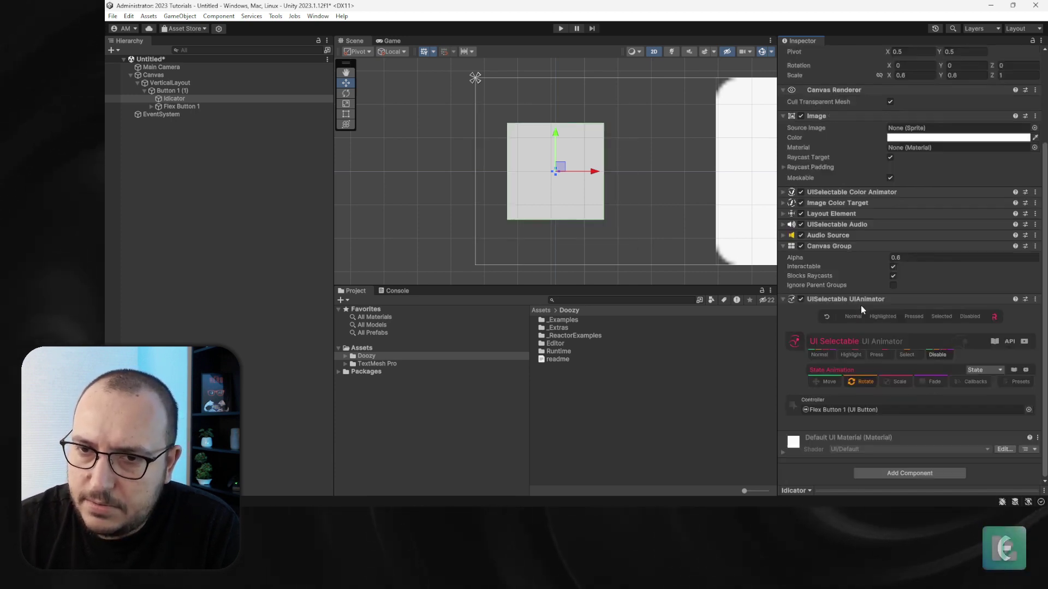
click(827, 383)
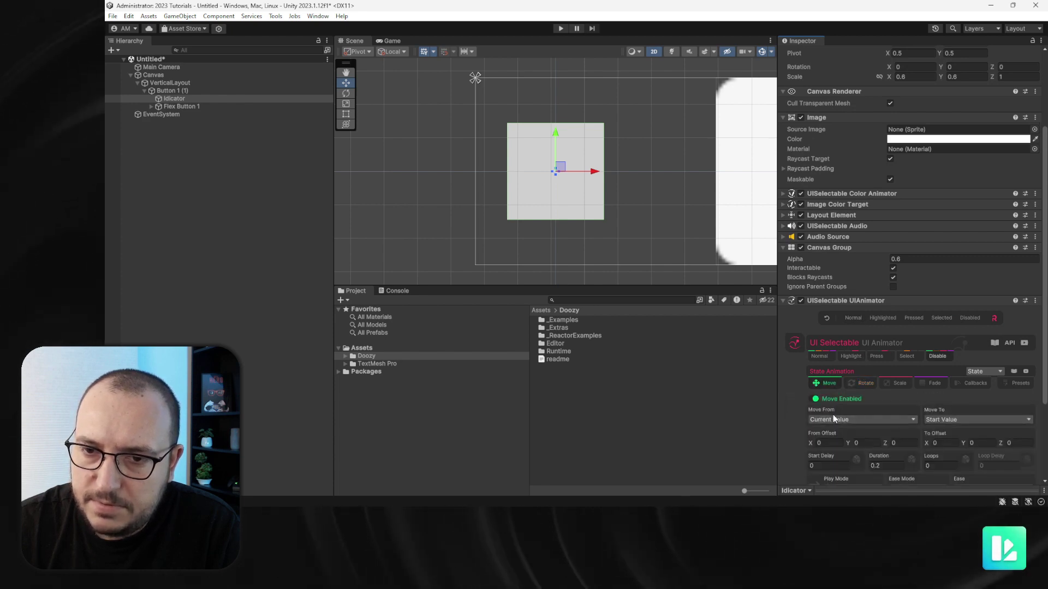
click(847, 317)
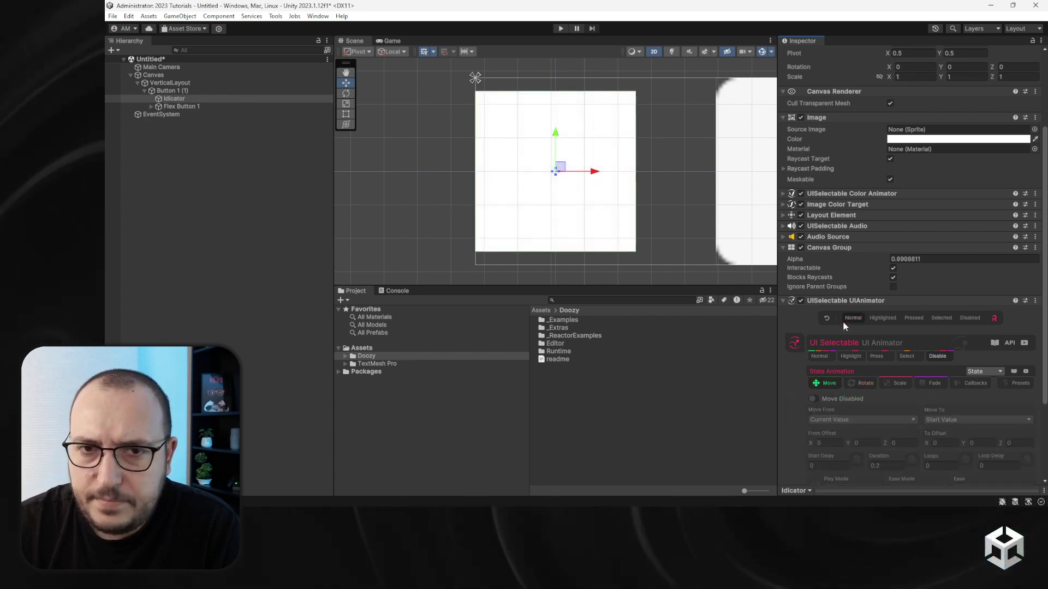
- Duplicate the Button 1 (1) group three times inside the VerticalLayout
scroll(433, 188, down, 5)
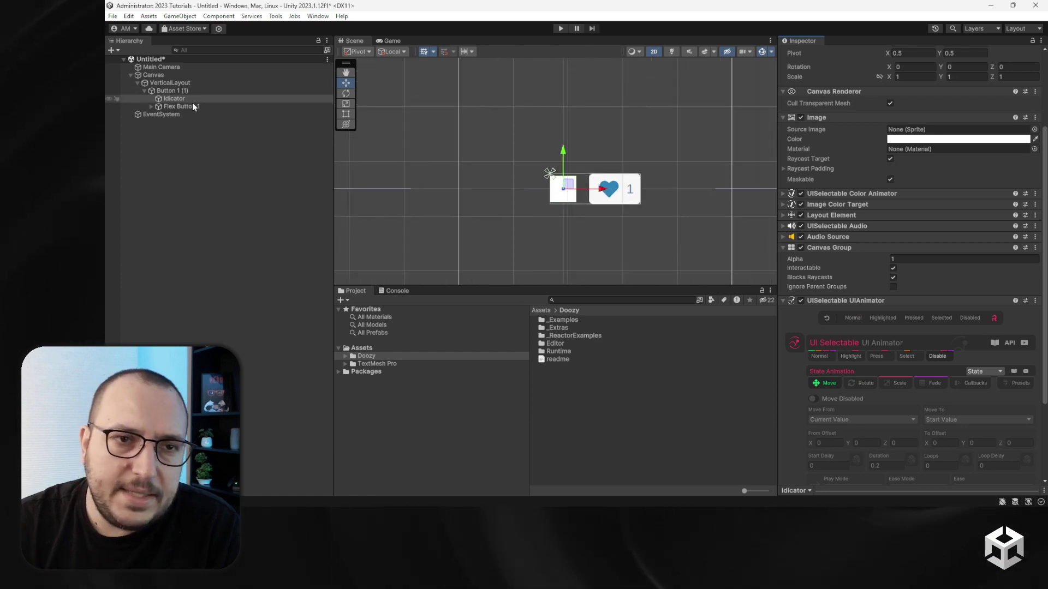
click(164, 90)
scroll(581, 213, up, 1)
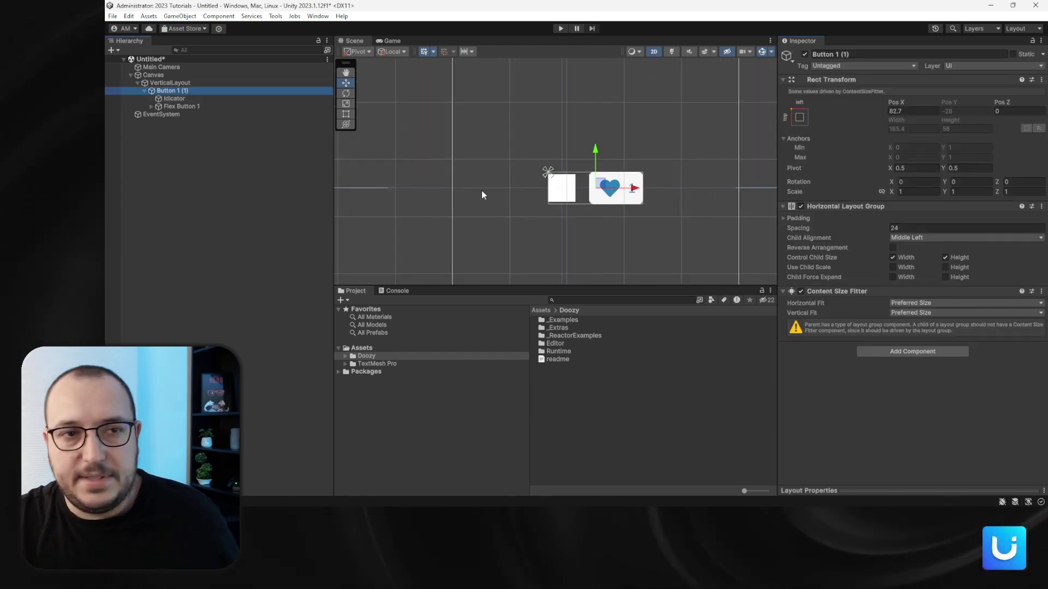
click(144, 91)
key(ctrl+d)
key(ctrl+d)
key(ctrl+d)
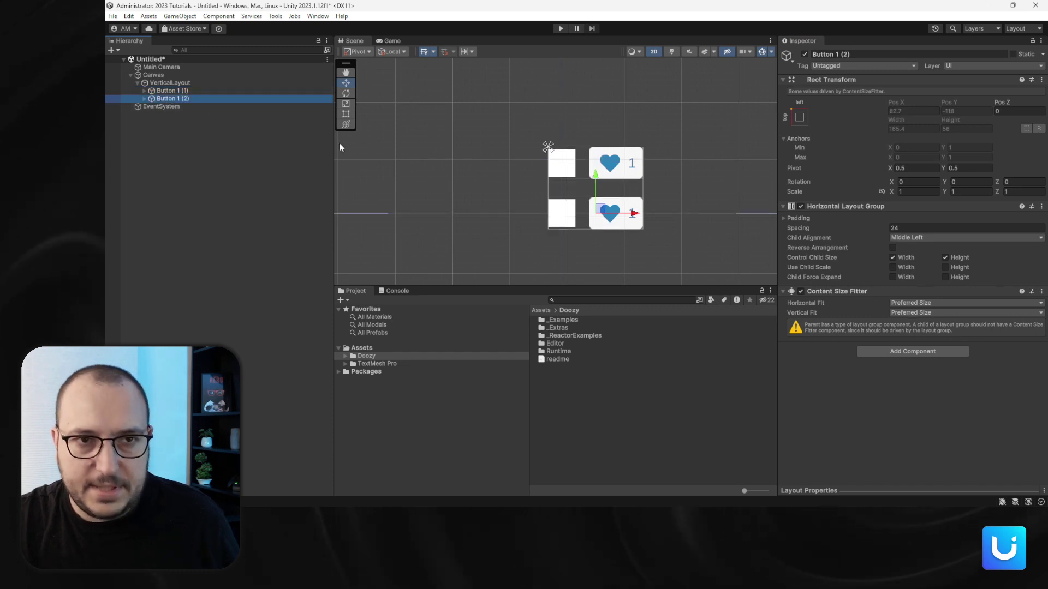
- Run the scene in Play mode, test the indicators' state animations by selecting different buttons, and stop it
click(562, 29)
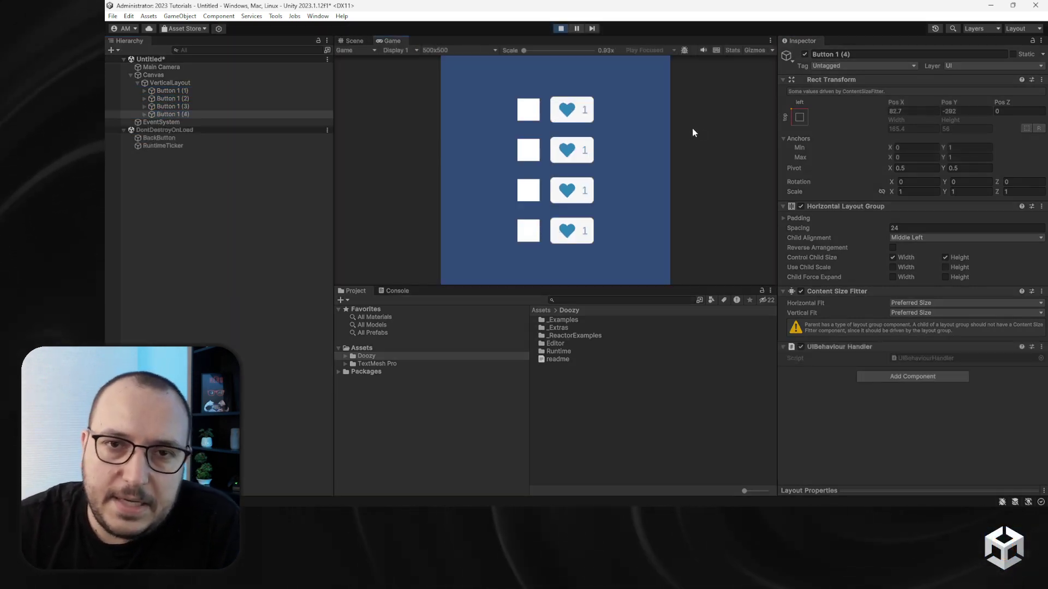
click(577, 188)
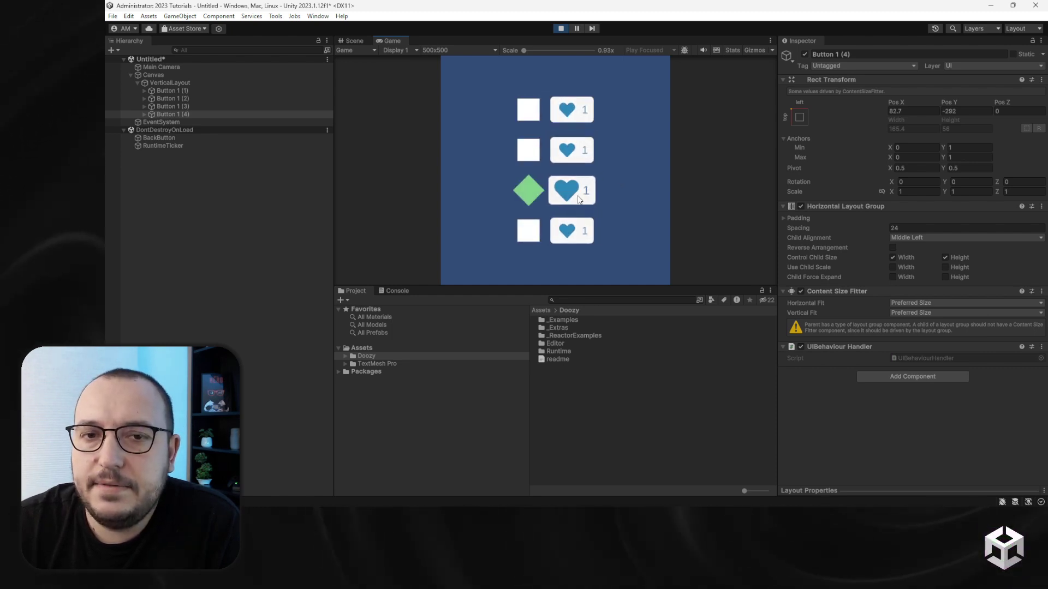
click(580, 228)
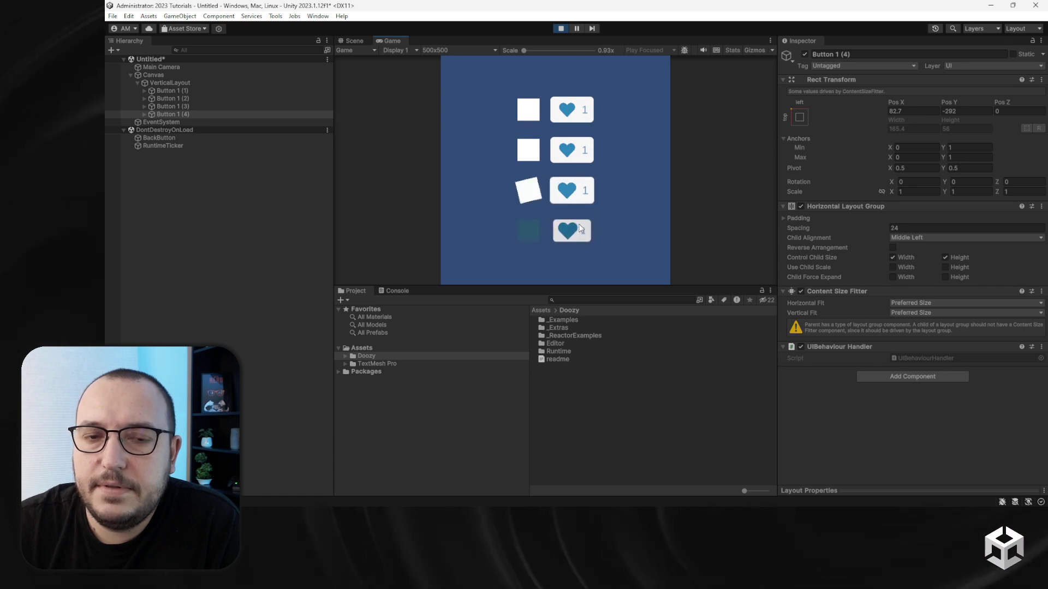
click(571, 150)
click(572, 190)
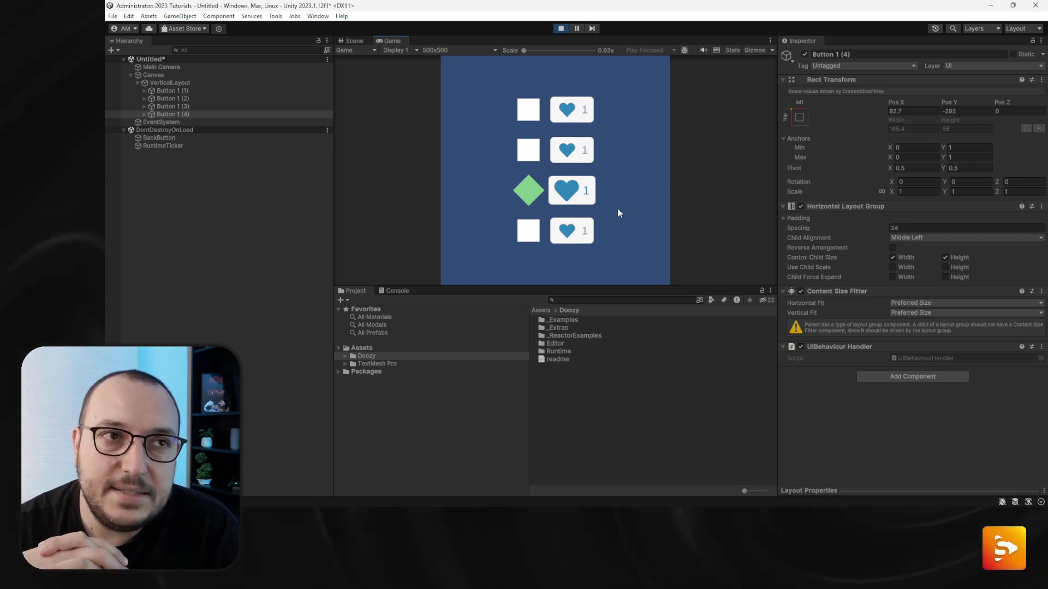
click(563, 29)
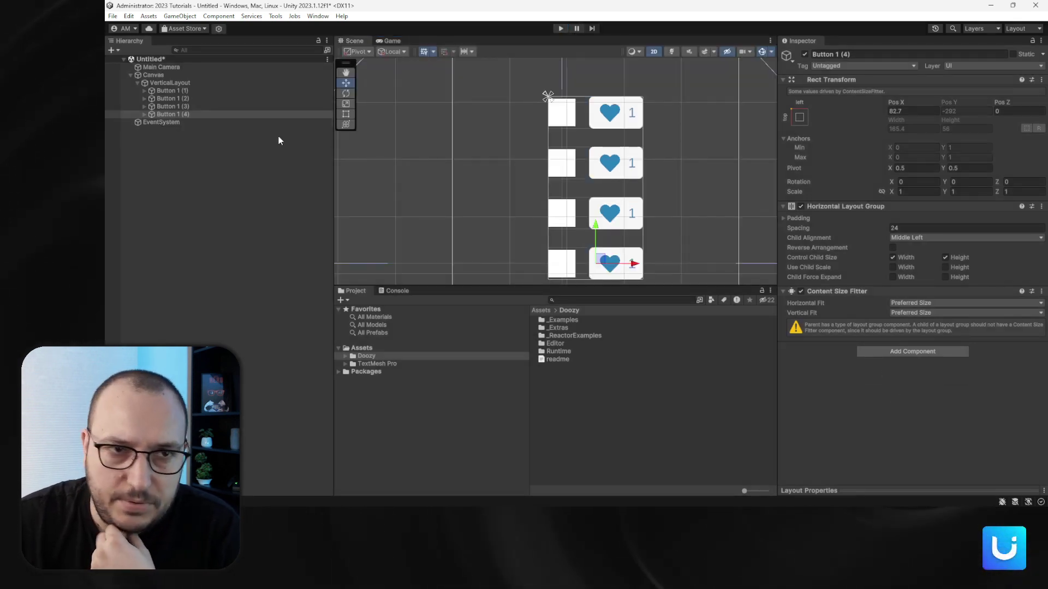
- Select the Idicator of Button 1 (1) and collapse its Canvas Group and UISelectable UIAnimator components
click(164, 91)
click(145, 91)
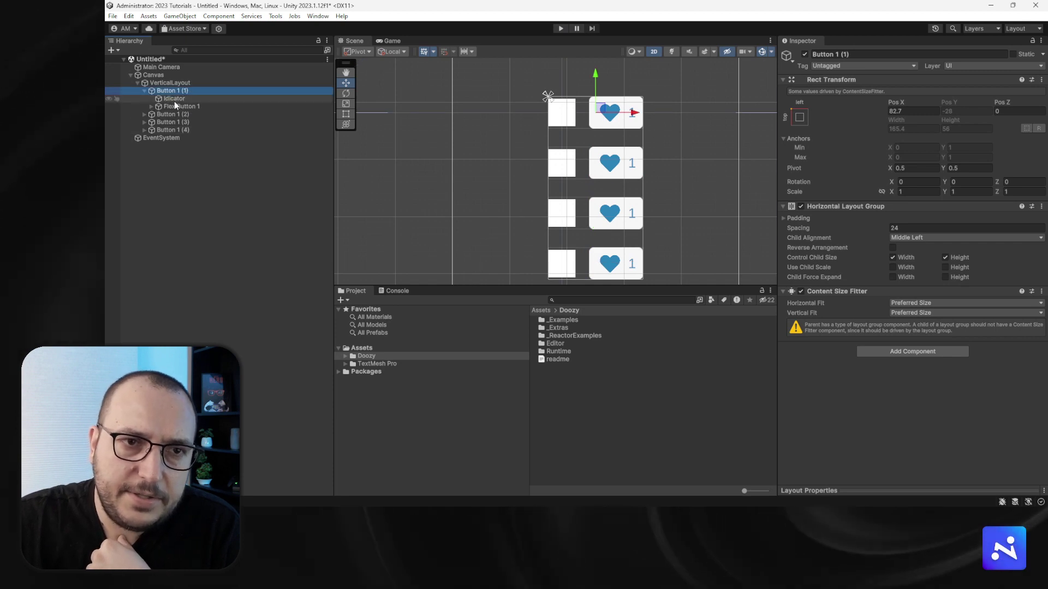
click(175, 99)
scroll(896, 390, down, 3)
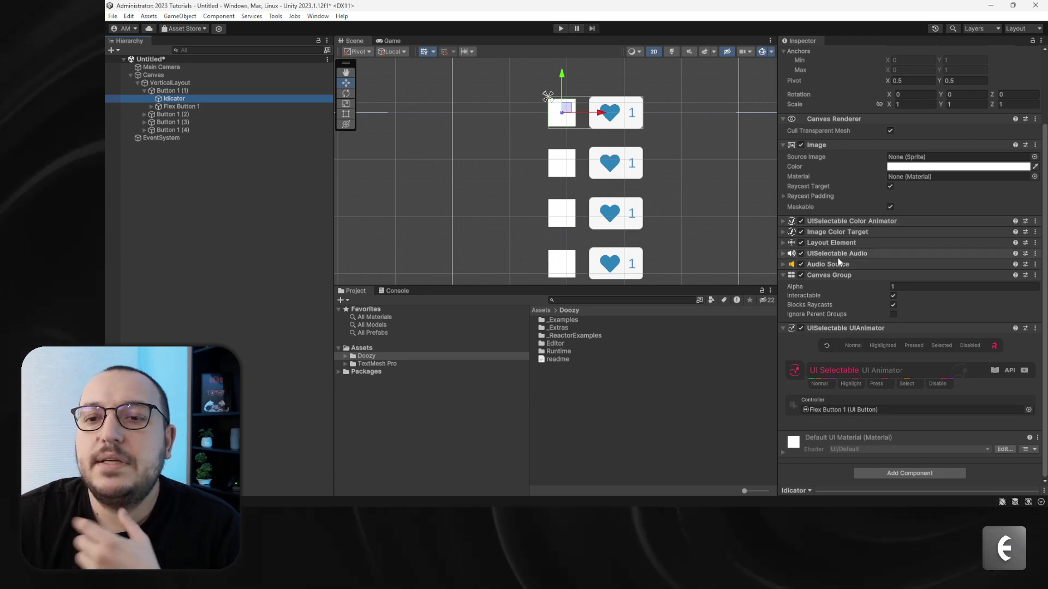
click(835, 275)
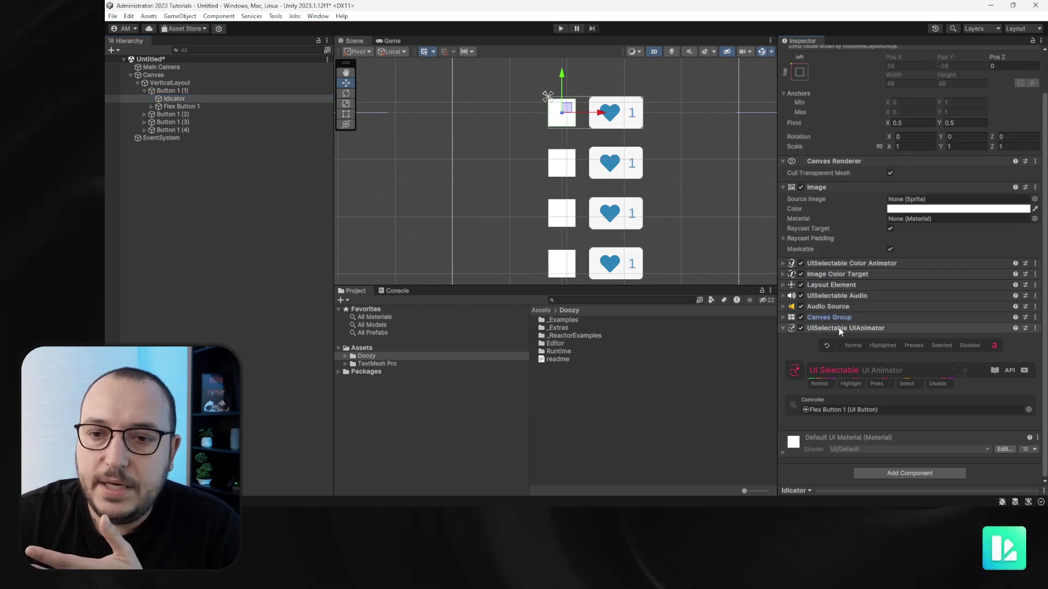
click(843, 329)
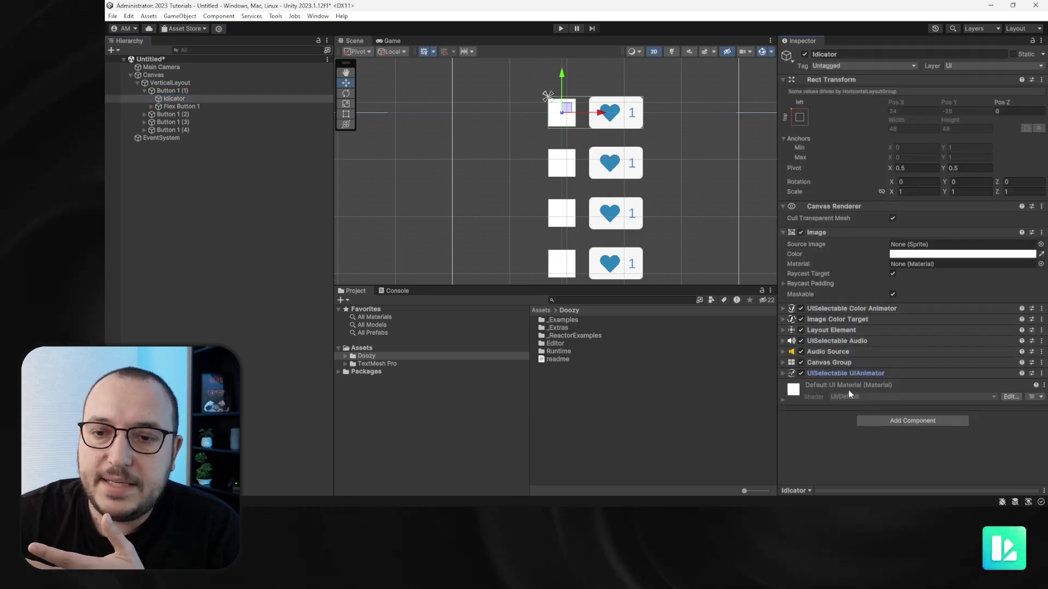
- Search the components that can be added to the Idicator for UIToggle, and close the list without adding one
click(885, 423)
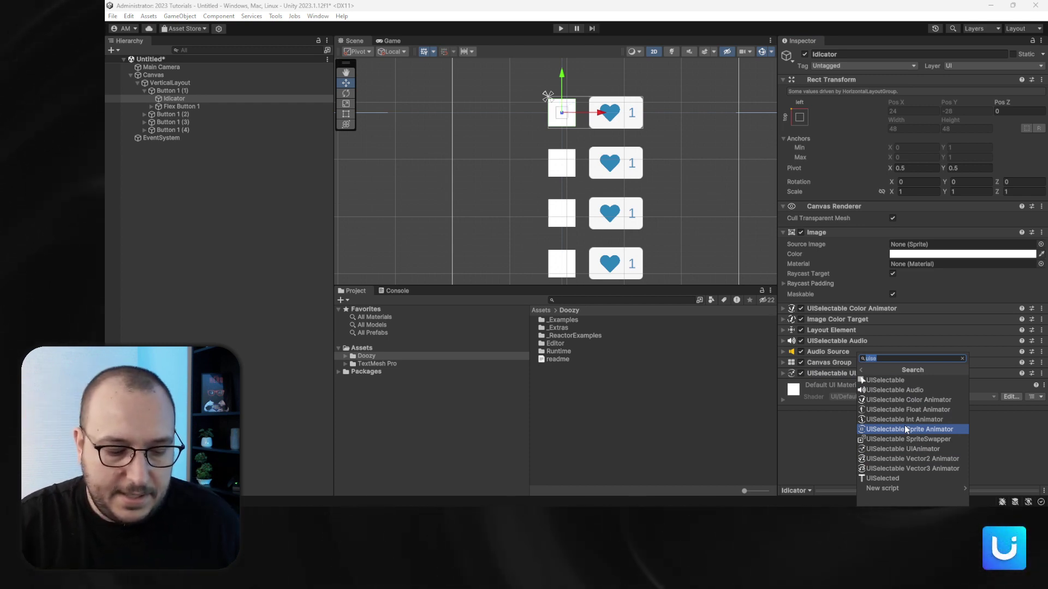
text(UIToggle)
scroll(911, 426, down, 1)
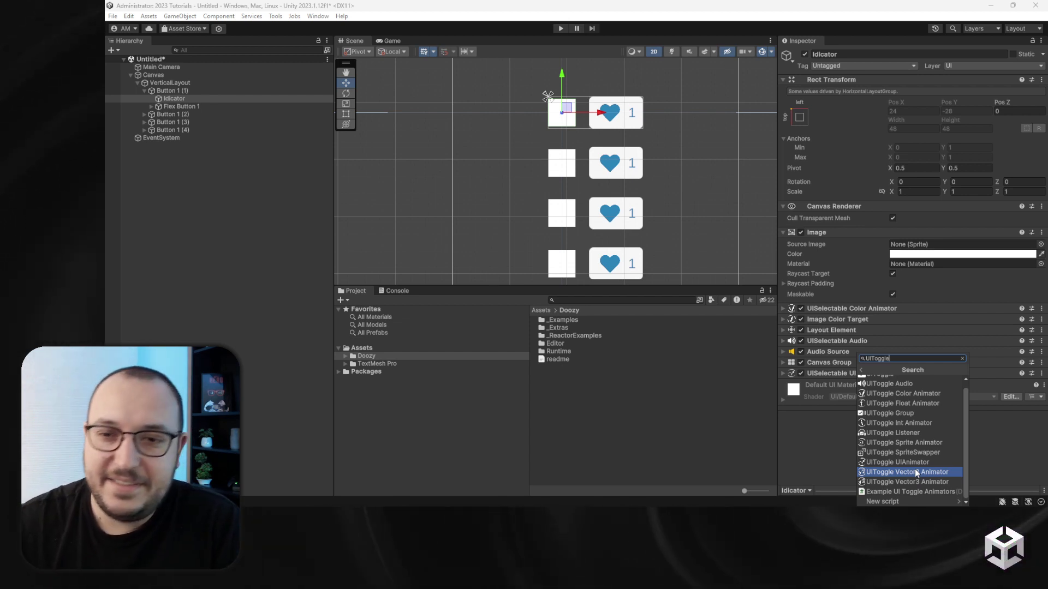
click(823, 444)
scroll(592, 236, down, 3)
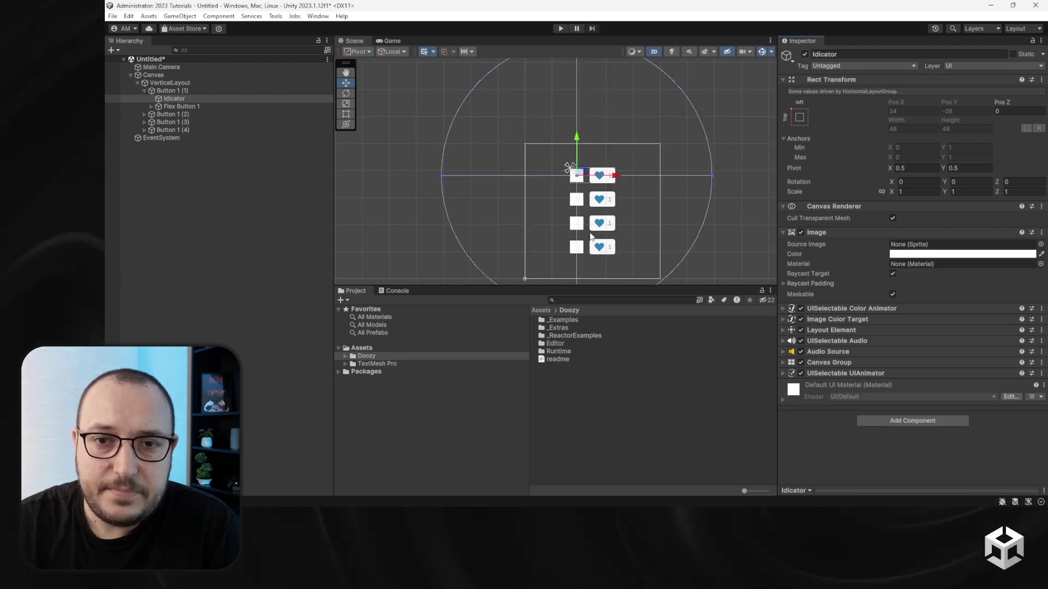
middle_drag(591, 236, 578, 199)
scroll(578, 199, up, 1)
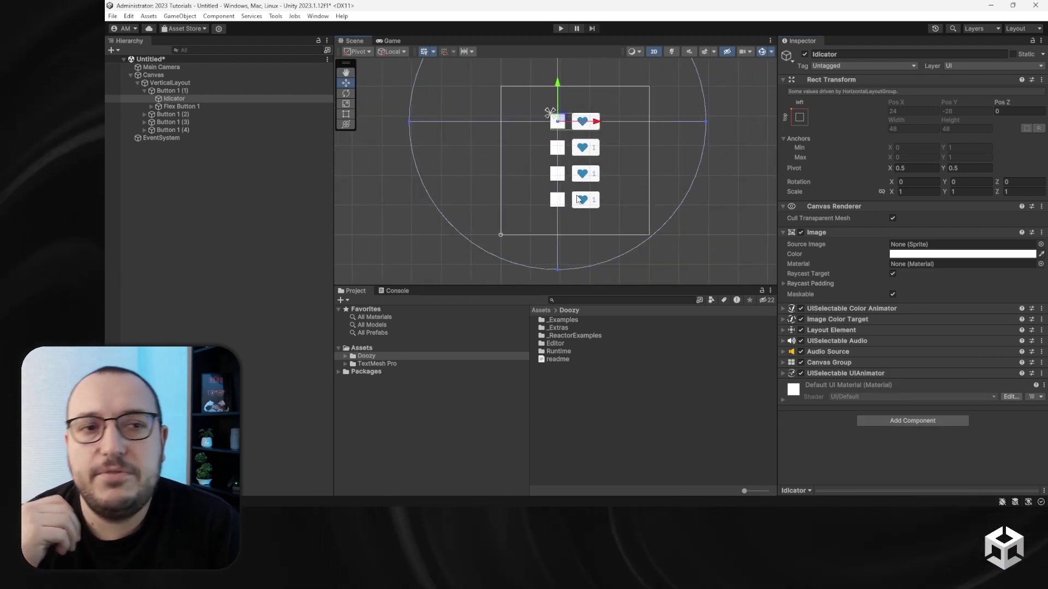